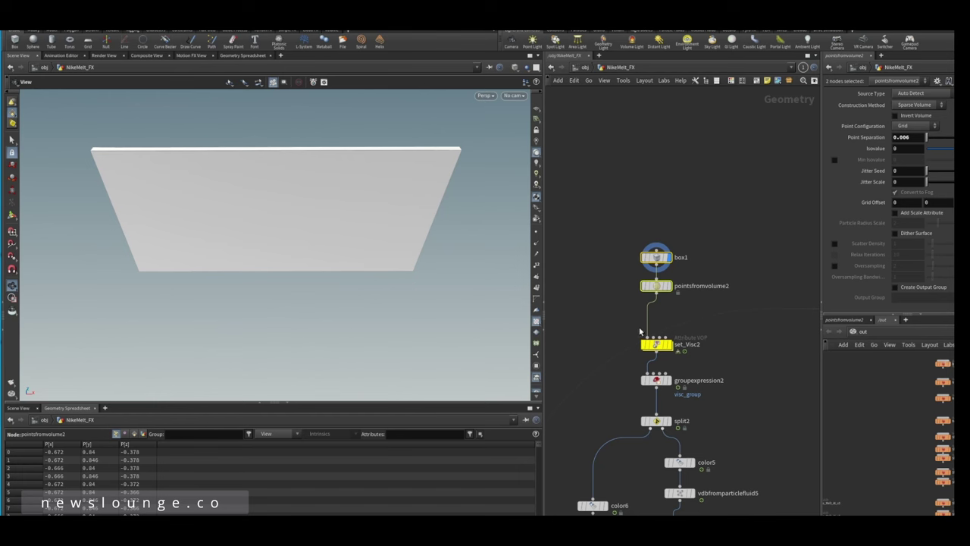
Display the pointsfromvolume2 node and inspect the points filling the box
scroll(305, 212, "down", 3)
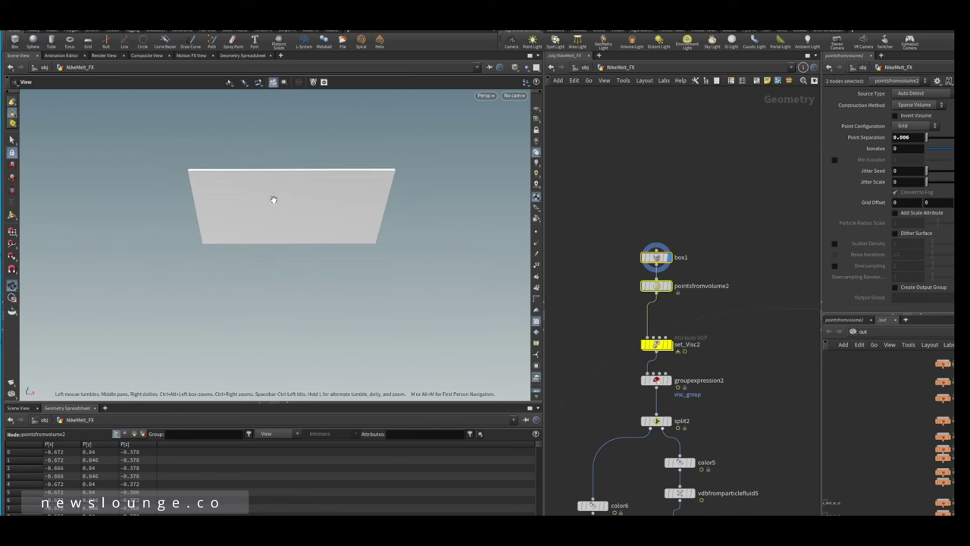
left_click(658, 288)
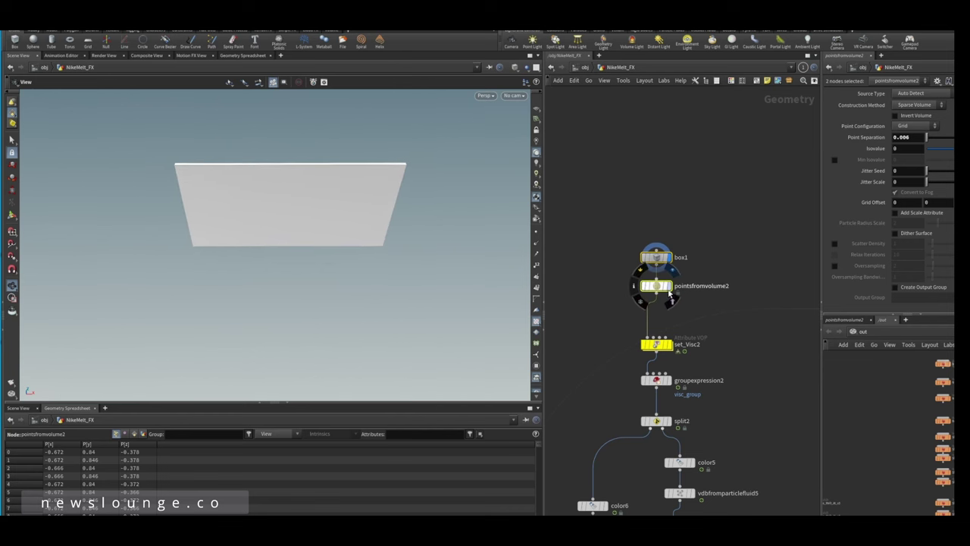
left_click(658, 290)
left_click_drag(262, 193, 283, 204)
scroll(314, 215, "up", 4)
scroll(269, 213, "down", 4)
Display the set_Visc2 node and examine the turbulent noise network inside it
left_click(657, 345)
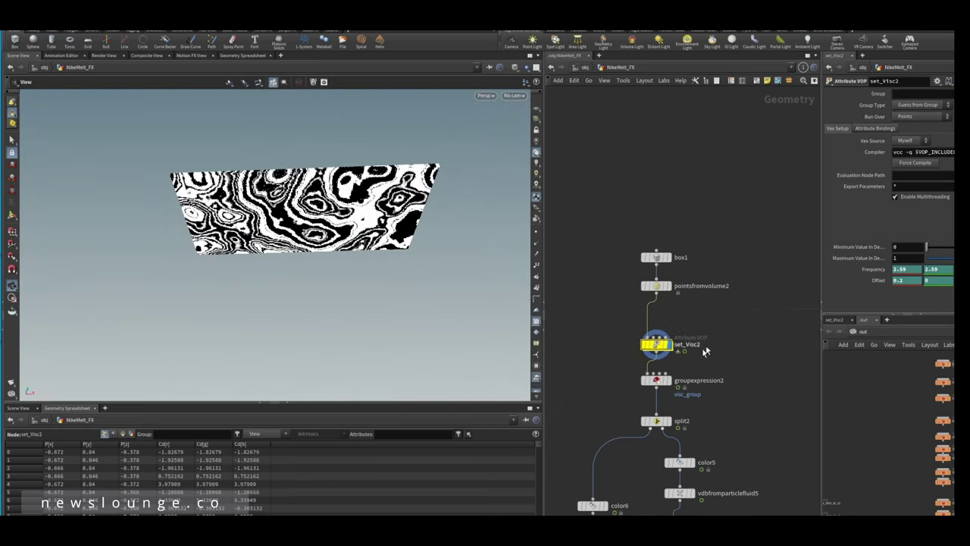
double_click(664, 349)
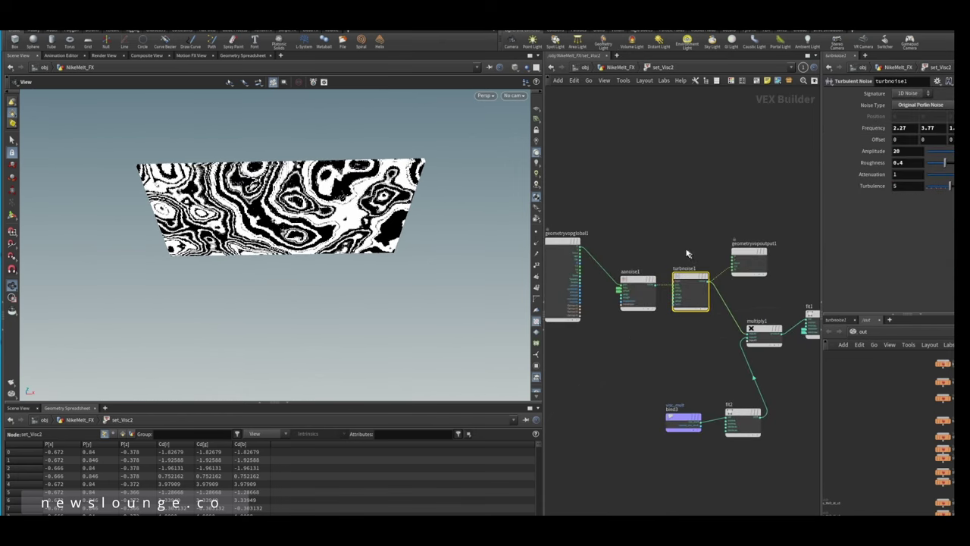
key("u")
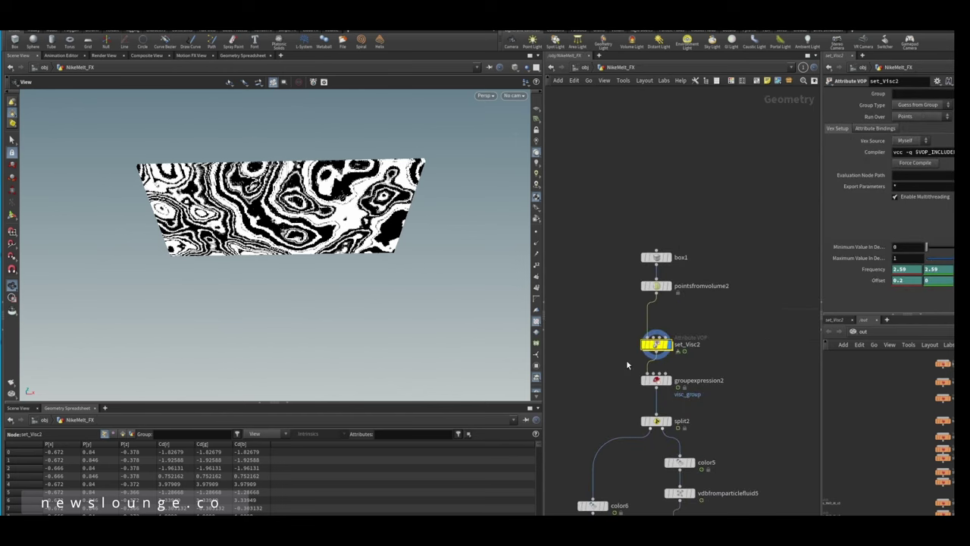
Display the groupexpression2 node and inspect which points belong to visc_group
left_click(668, 381)
left_click(658, 380)
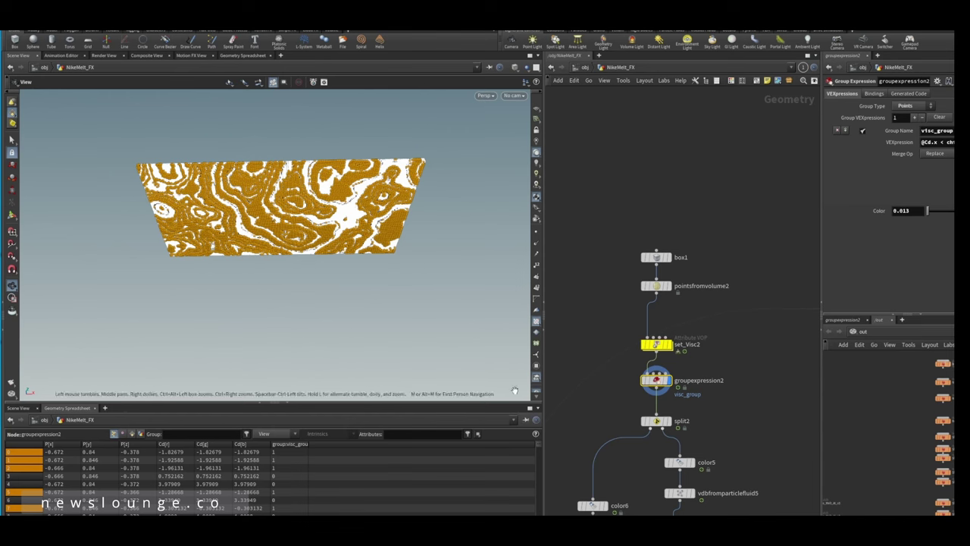
left_click_drag(704, 409, 705, 350)
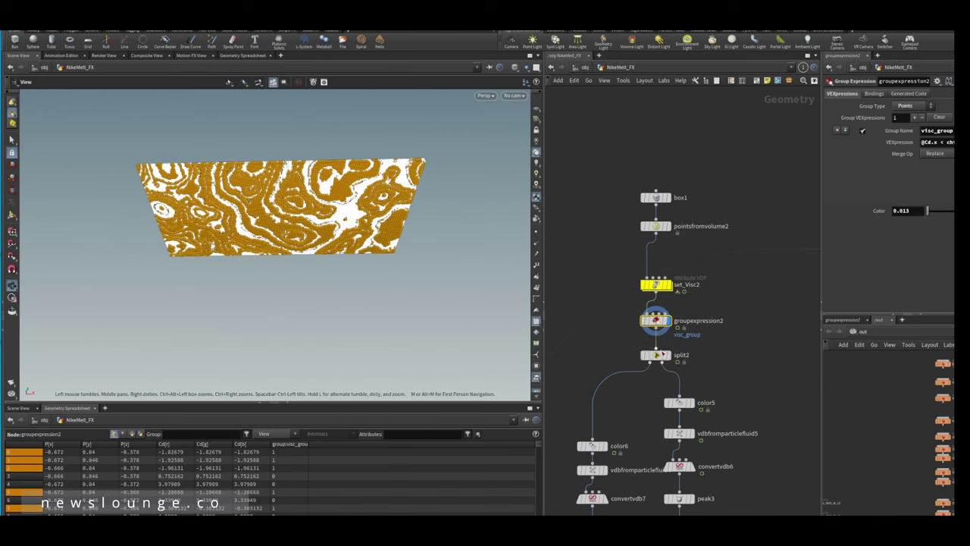
left_click_drag(689, 402, 688, 342)
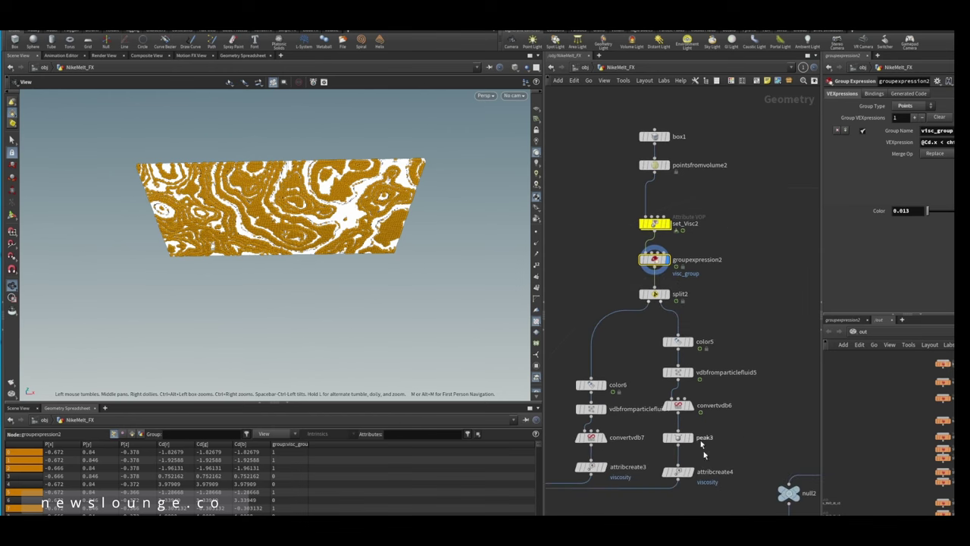
Display the color5 and vdbfromparticlefluid5 nodes to examine the first split branch and its VDB settings
left_click(689, 343)
left_click(681, 344)
left_click(690, 373)
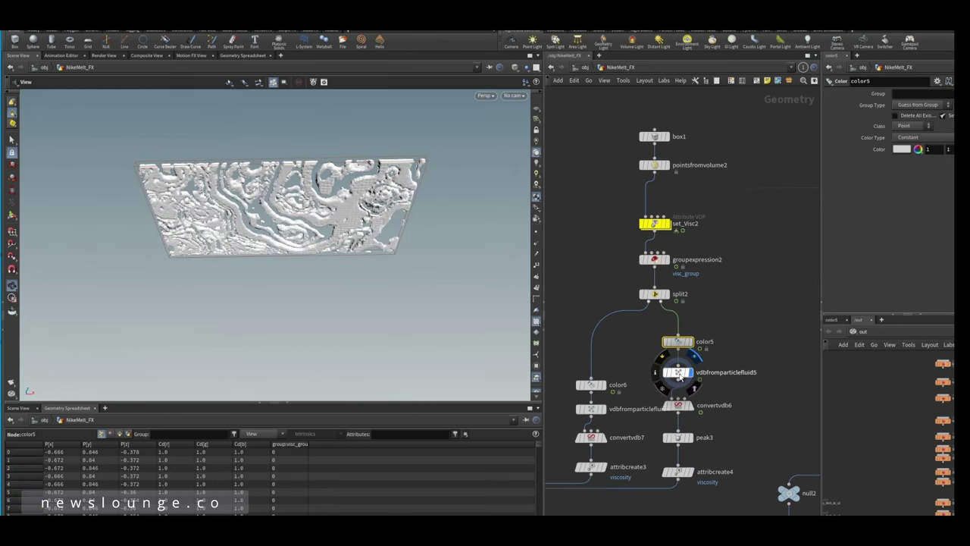
left_click(680, 374)
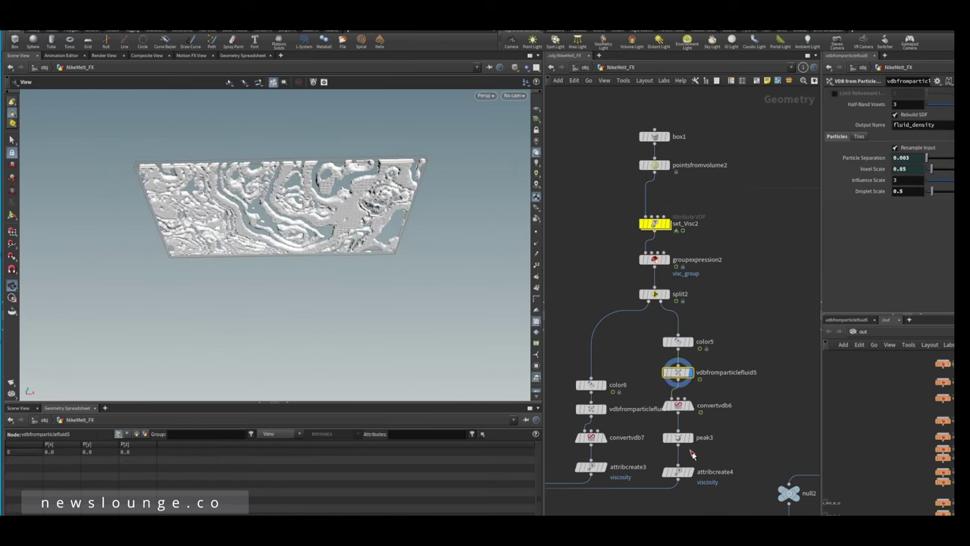
Examine the convertvdb6 polygon conversion and display the attribcreate4 output at the end of the branch
left_click(684, 408)
left_click_drag(717, 455, 721, 401)
left_click(693, 418)
left_click(699, 402)
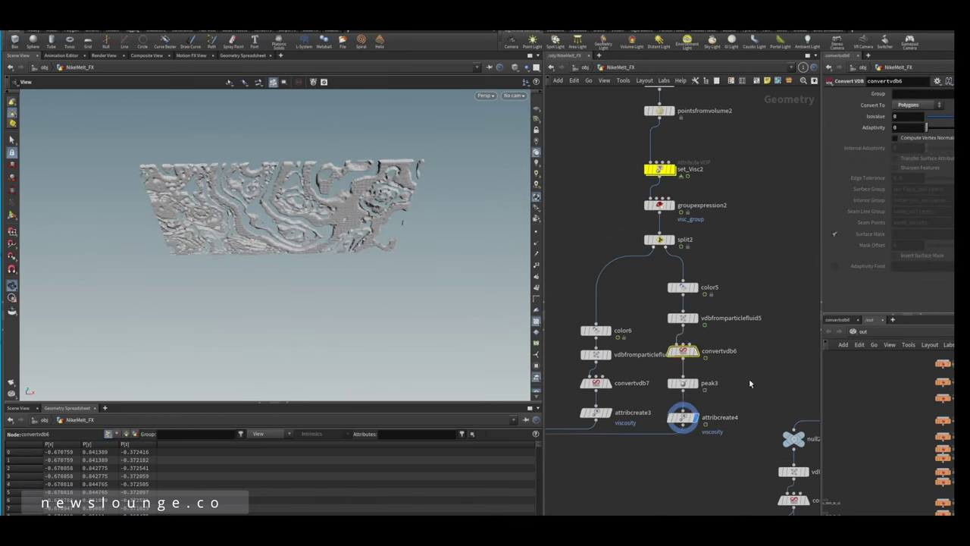
Check the viscosity attribute settings on the attribcreate4 and attribcreate3 nodes
left_click(683, 417)
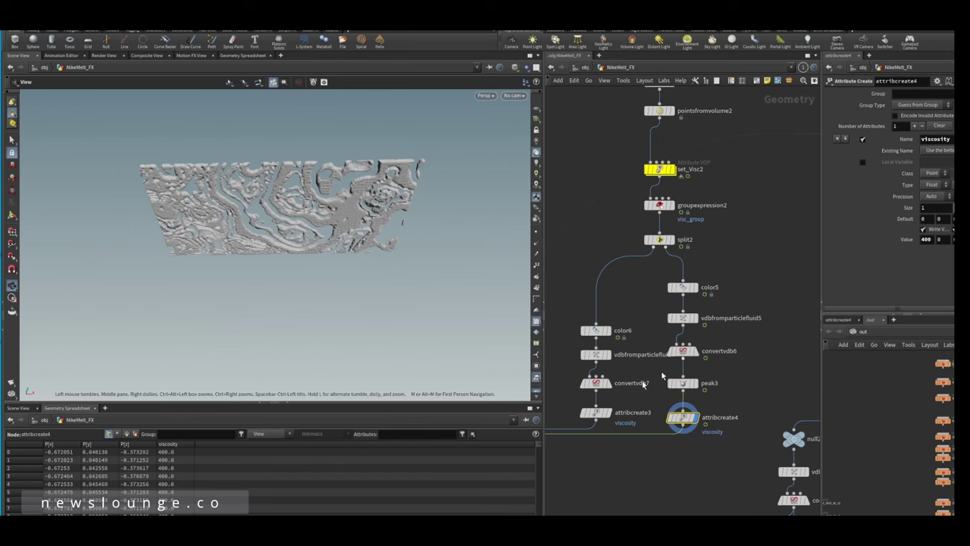
left_click_drag(622, 440, 656, 437)
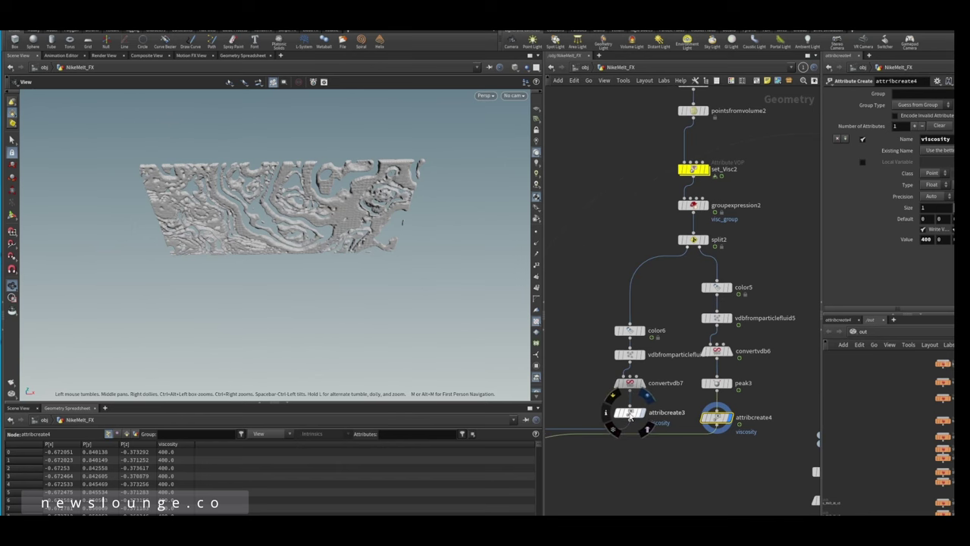
left_click(635, 421)
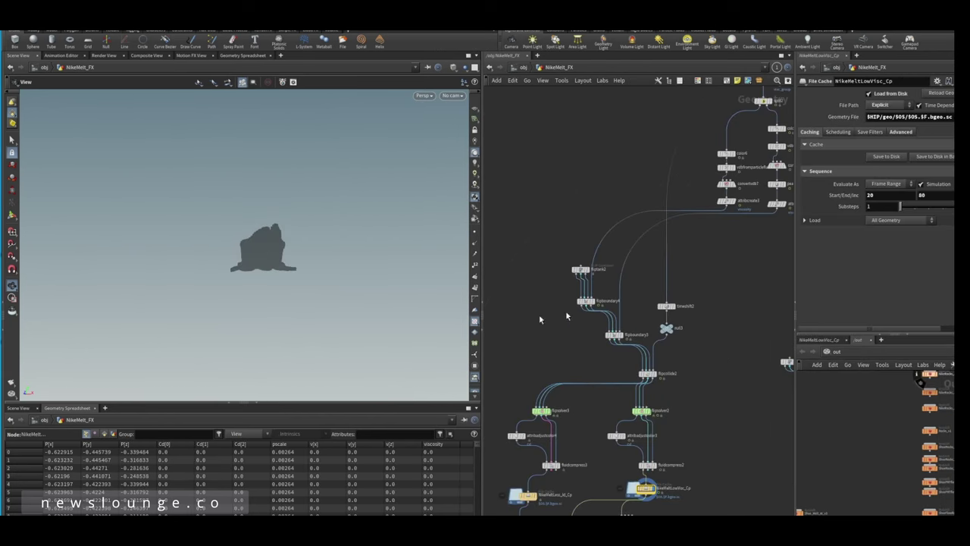
Display the flipsolver2 node and inspect the fluid slab above the shoe collider
scroll(647, 289, "up", 2)
scroll(546, 250, "up", 2)
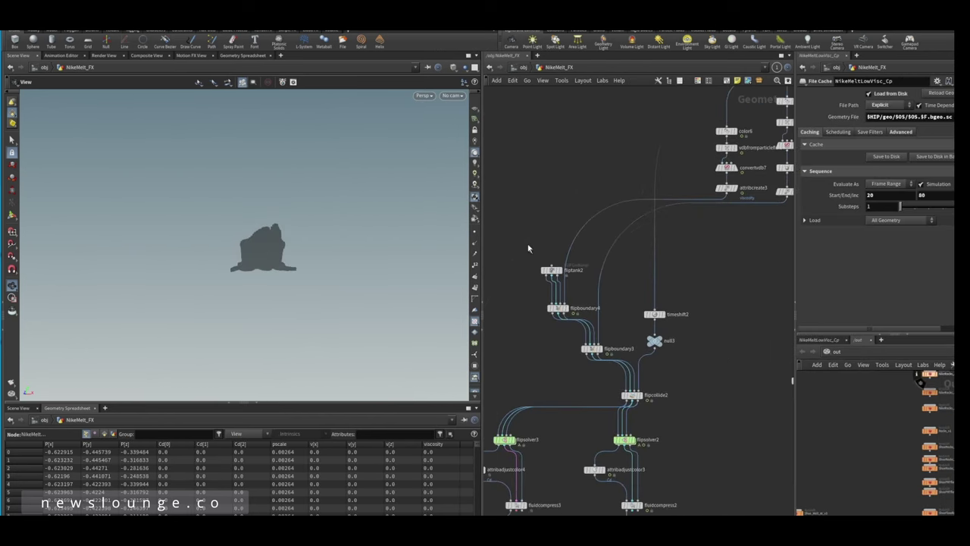
left_click_drag(528, 244, 708, 272)
scroll(693, 329, "up", 2)
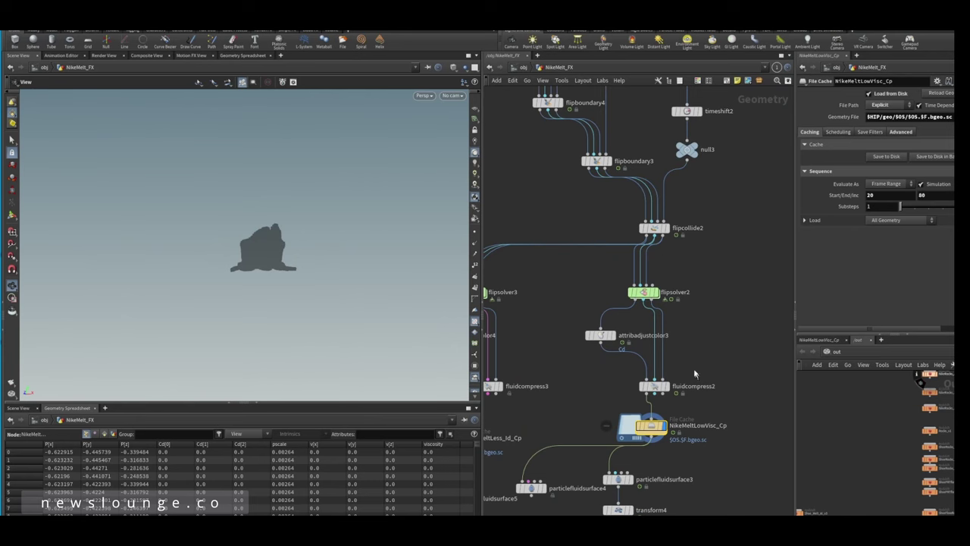
left_click_drag(699, 339, 705, 291)
mouse_move(668, 257)
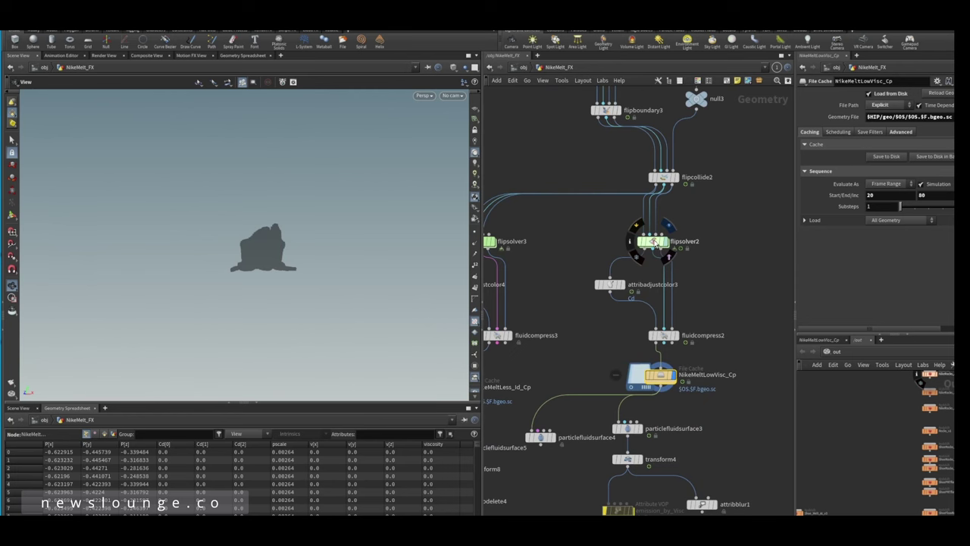
left_click(654, 241)
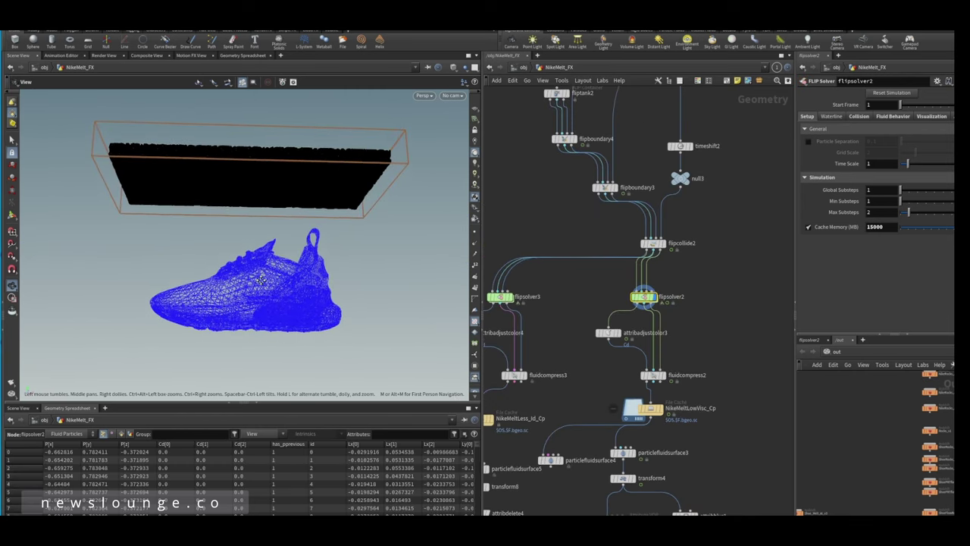
left_click_drag(260, 279, 251, 291)
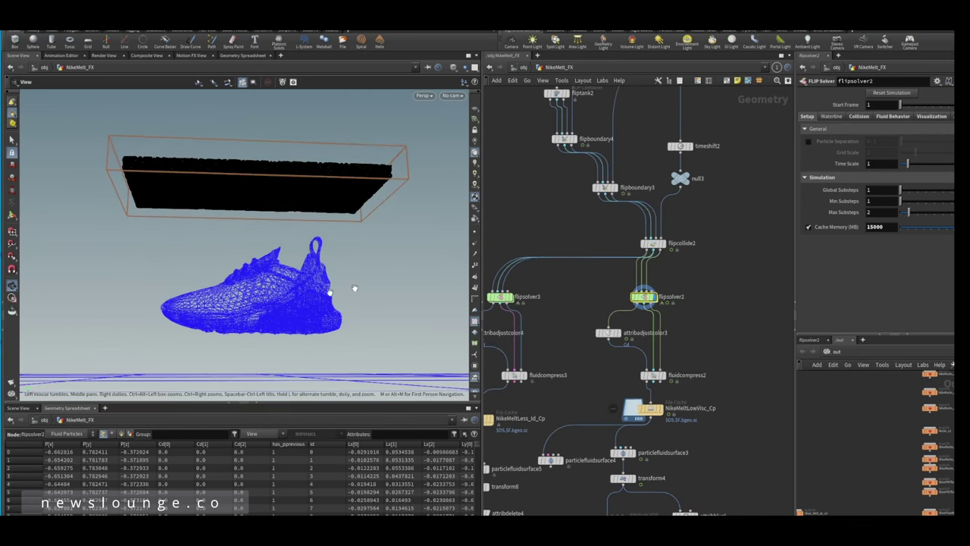
Display the attribadjustcolor3 node to inspect the fluid particles colored by viscosity
left_click(620, 337)
left_click(607, 333)
left_click_drag(259, 182, 301, 169)
Display the NikeMeltLowVisc_Cp file cache and review its caching settings
left_click_drag(694, 374, 690, 317)
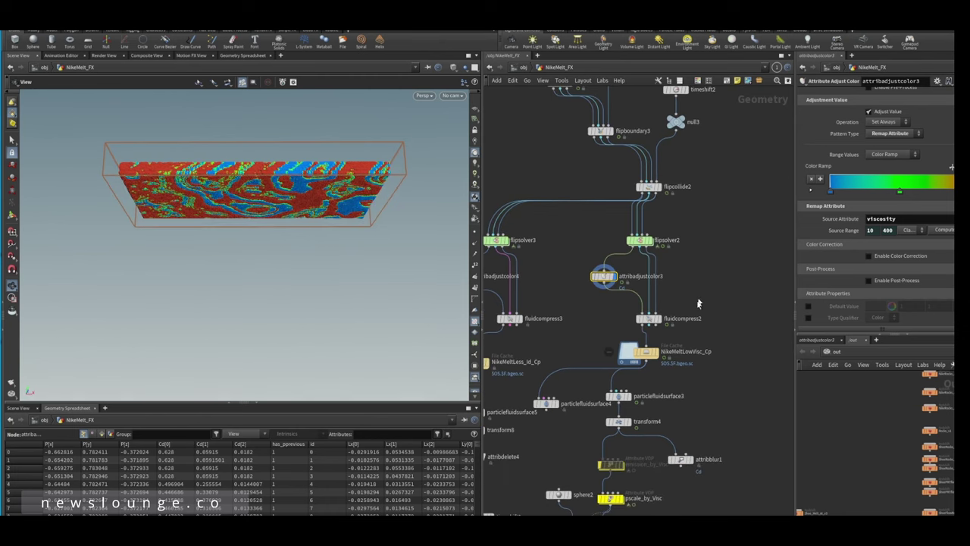
scroll(662, 343, "down", 2)
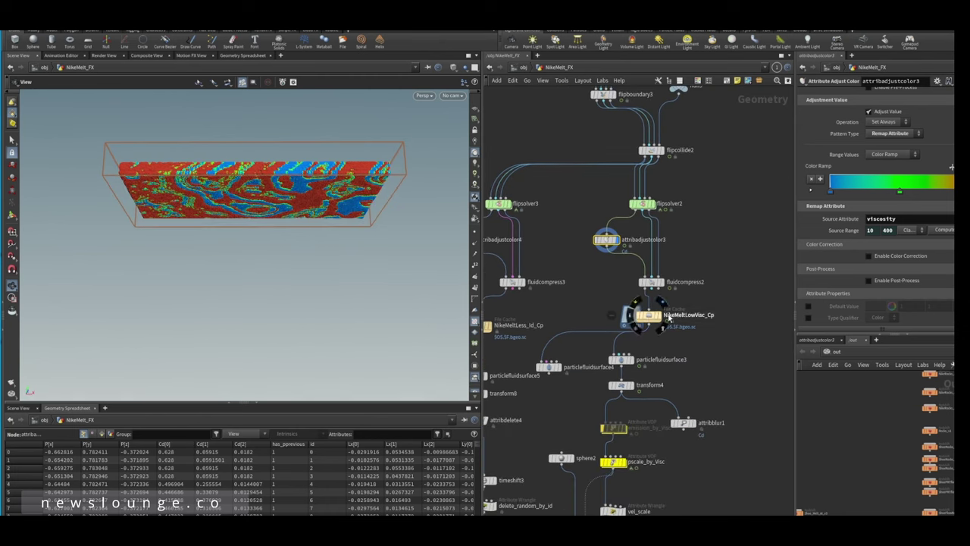
left_click(646, 317)
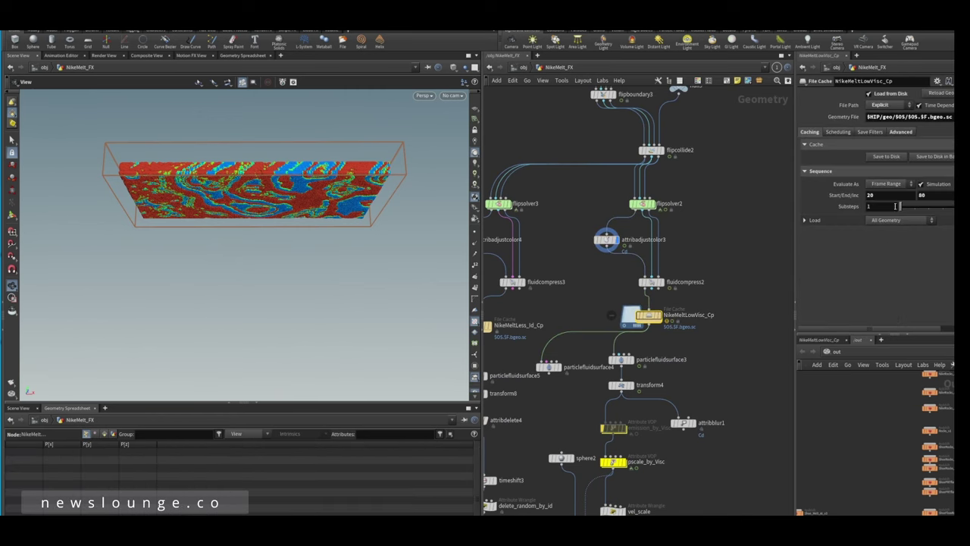
left_click(655, 317)
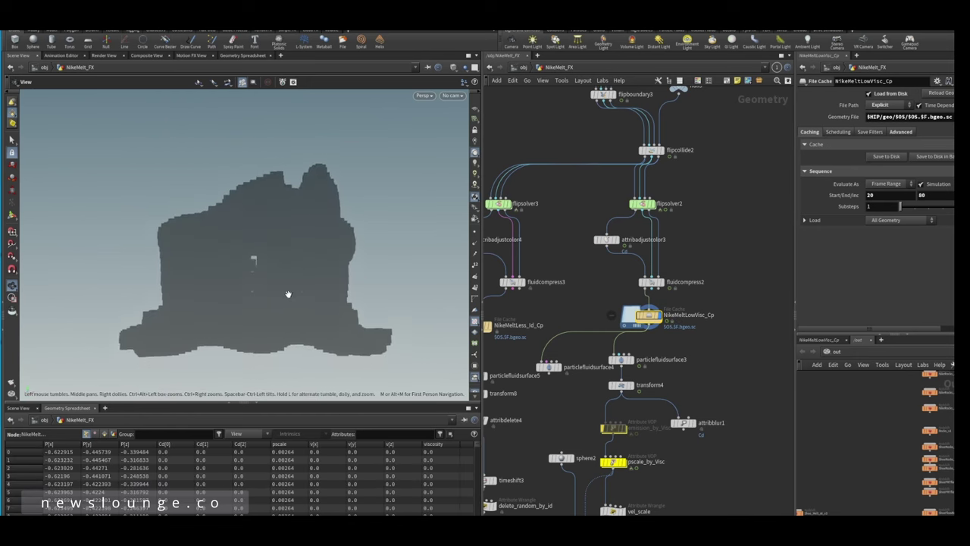
Display the particlefluidsurface3 node and inspect the colored melt surface up close
left_click_drag(613, 343, 622, 291)
left_click(639, 309)
left_click(629, 311)
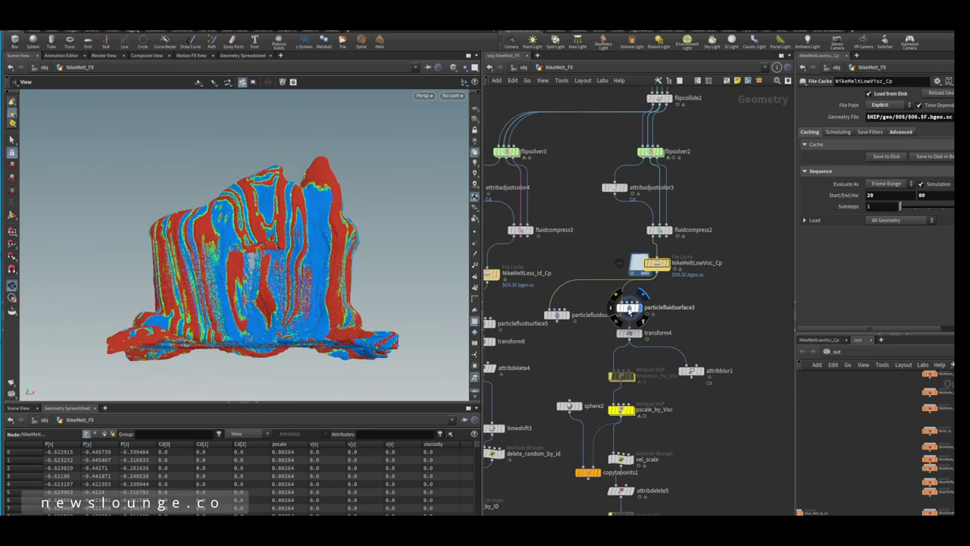
left_click(629, 309)
left_click_drag(242, 302, 244, 286)
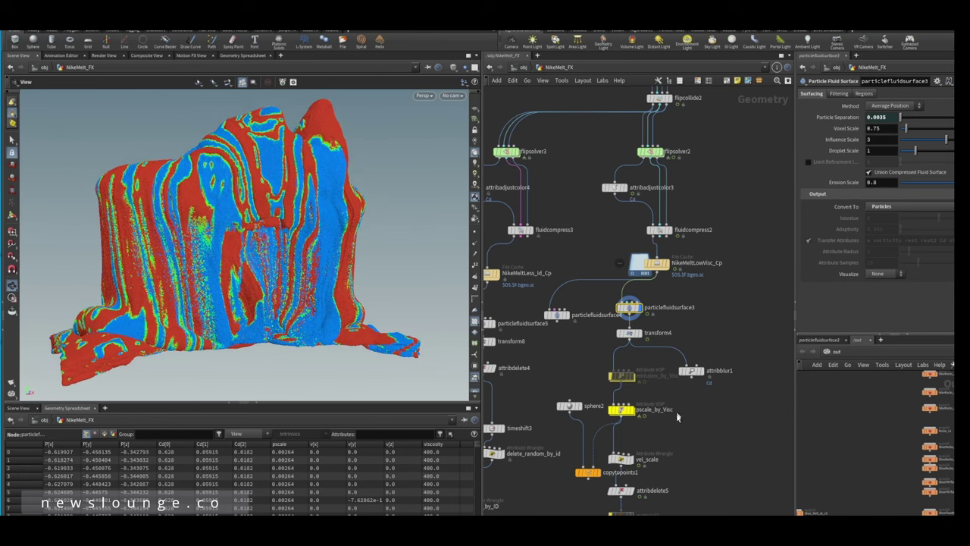
Examine the vel_scale wrangle and the RENDR null at the end of the render chain
left_click_drag(620, 377, 621, 372)
left_click_drag(653, 403, 666, 330)
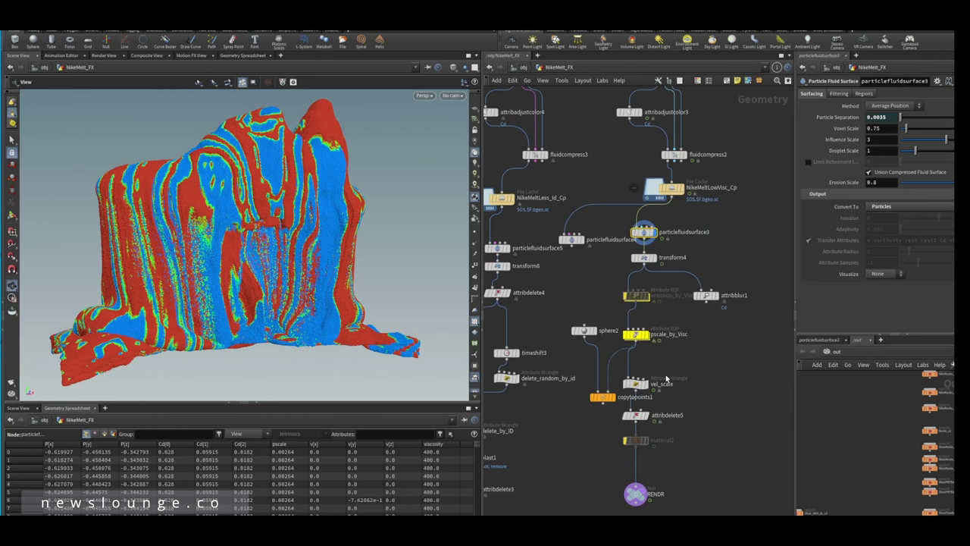
left_click(635, 384)
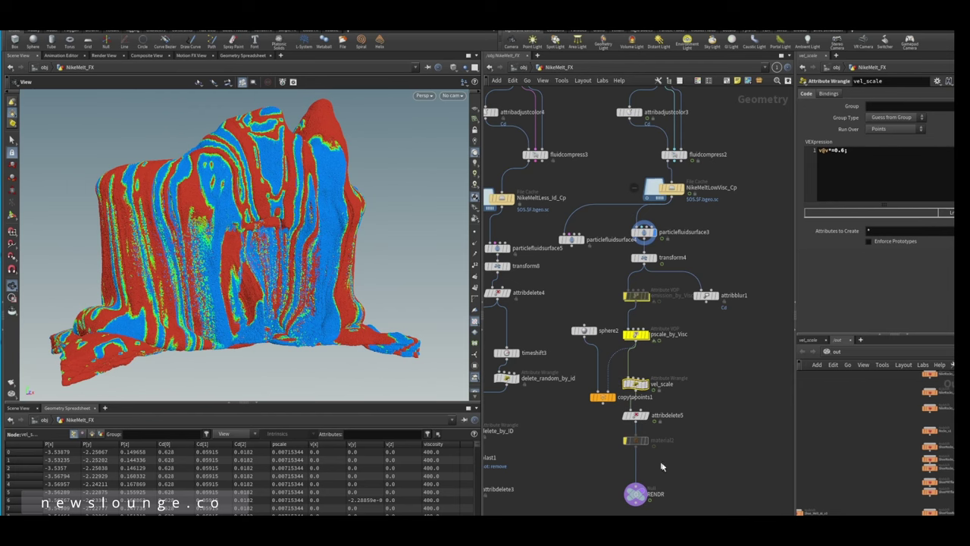
left_click(635, 494)
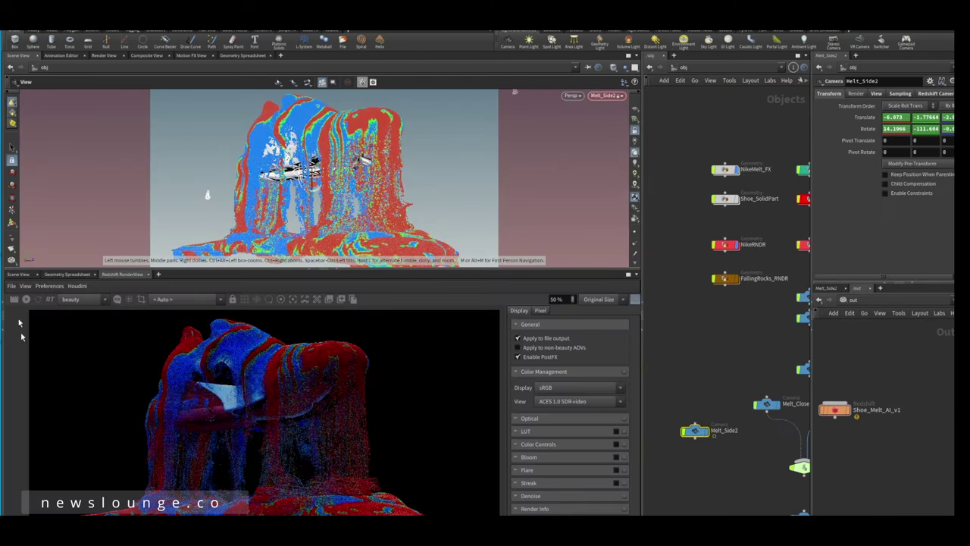
Enlarge the viewport and render a flipbook from $RFSTART to $RFEND through the Melt_Side2 camera
left_click_drag(62, 269, 62, 385)
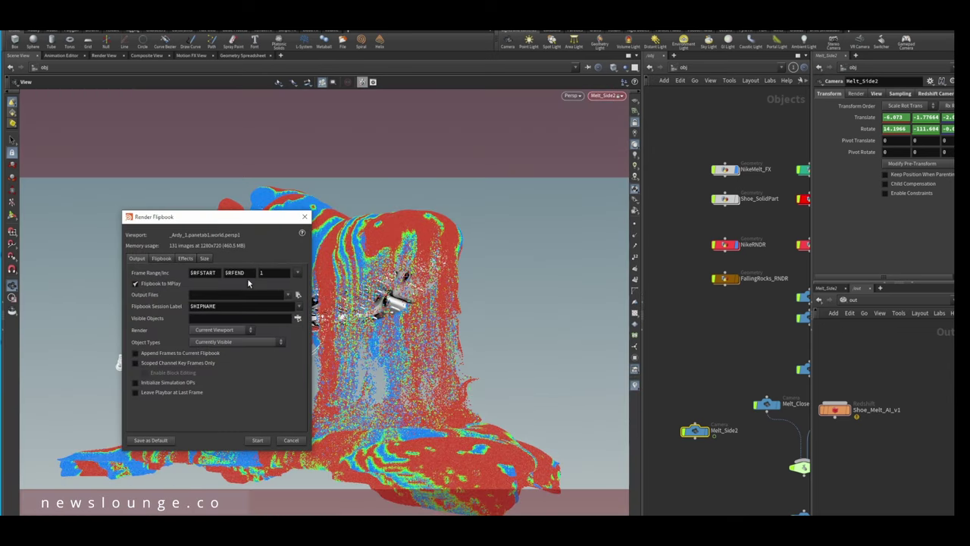
left_click(257, 439)
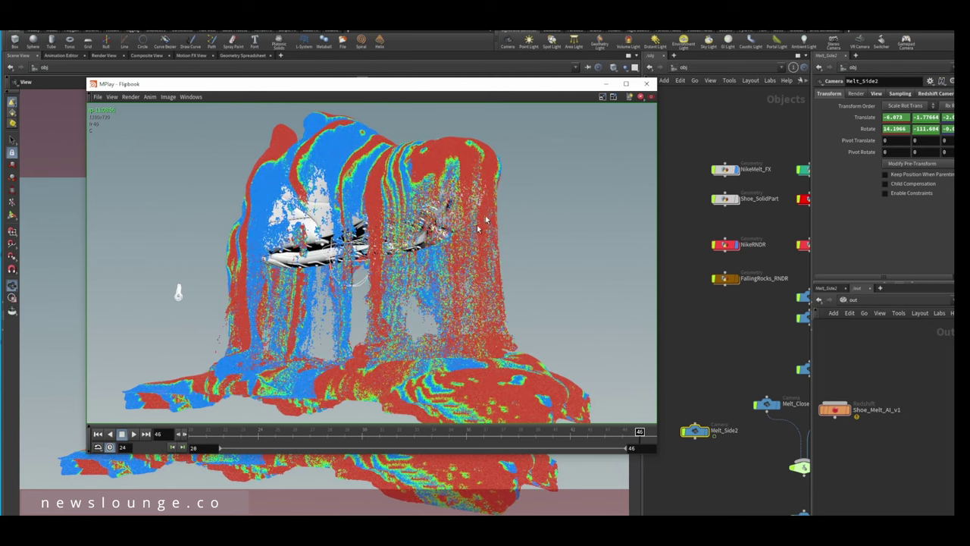
Play back the Redshift-rendered melt sequence in the MPlay viewer
scroll(470, 255, "down", 1)
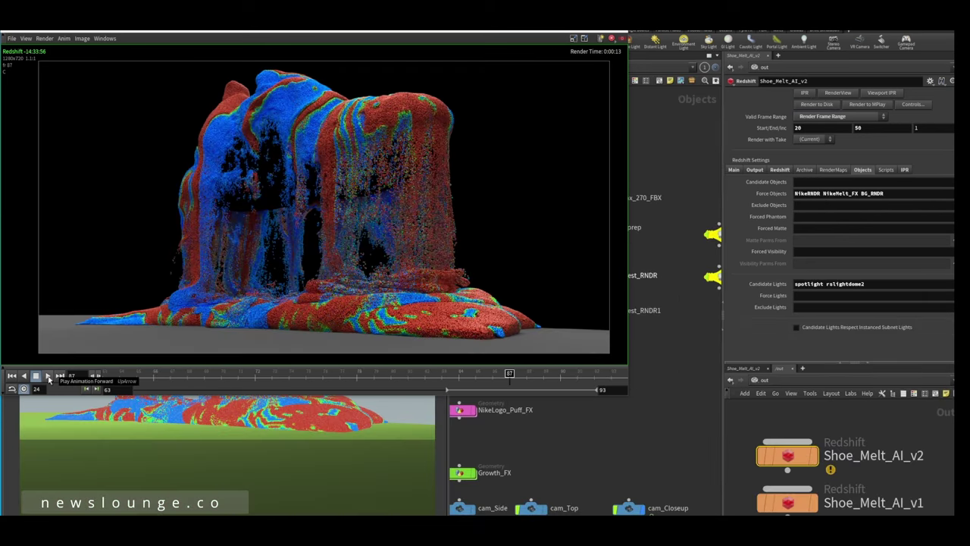
left_click(48, 377)
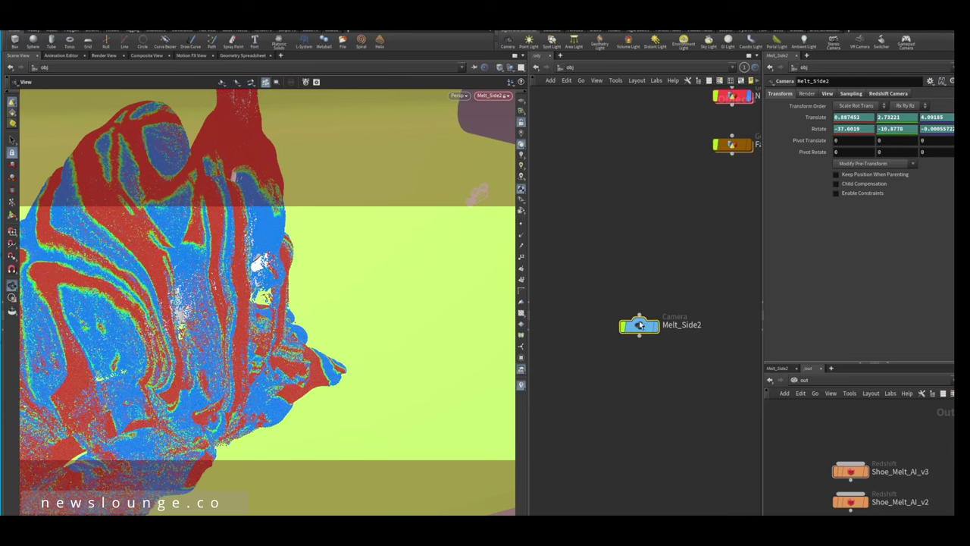
Open the Melt_Side2 camera's Translate animation curves, frame them all, and adjust the selected keys
left_click(815, 119, "shift")
key("h")
left_click_drag(654, 157, 921, 276)
left_click(860, 301)
left_click(862, 320)
left_click(609, 417)
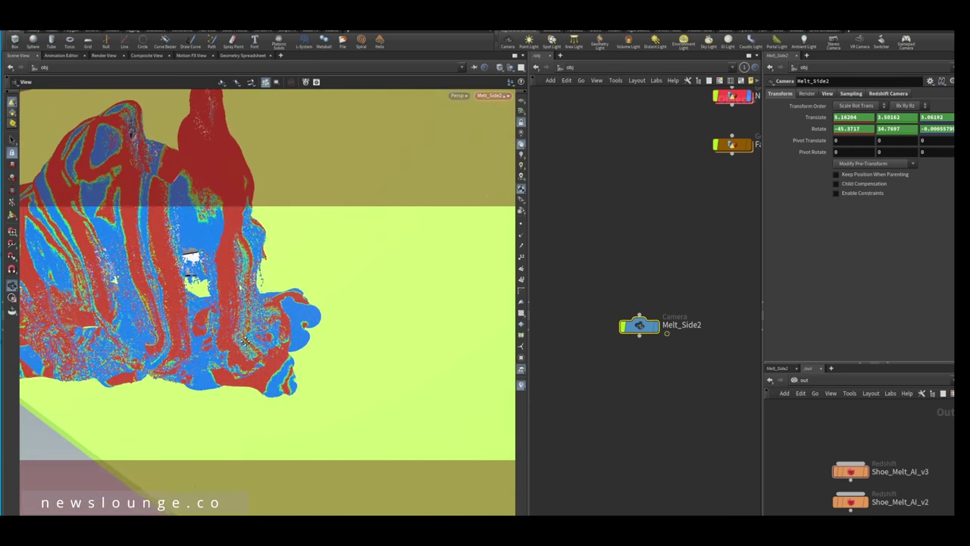
Dolly the Melt_Side2 camera closer to the melt and render a flipbook of its move starting at frame 45
right_click(196, 329)
left_click(169, 319)
left_click_drag(169, 319, 204, 324)
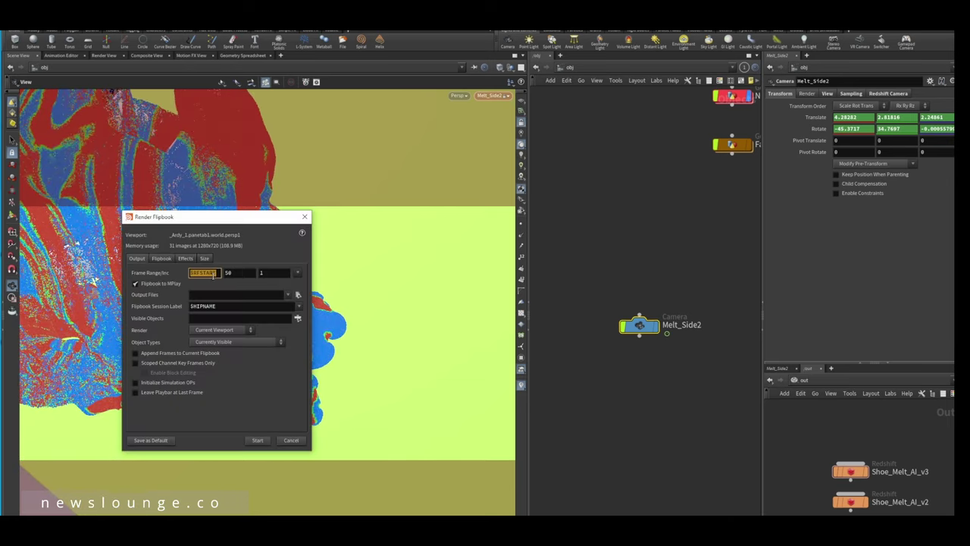
left_click(257, 440)
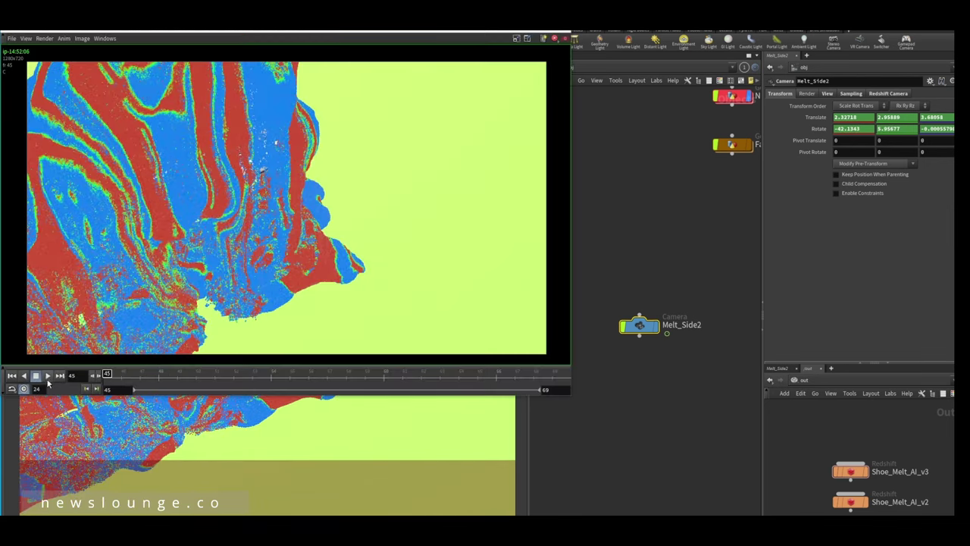
Play back and stop the close-up melt flipbook in MPlay, and move the Redshift render viewer aside
left_click(47, 376)
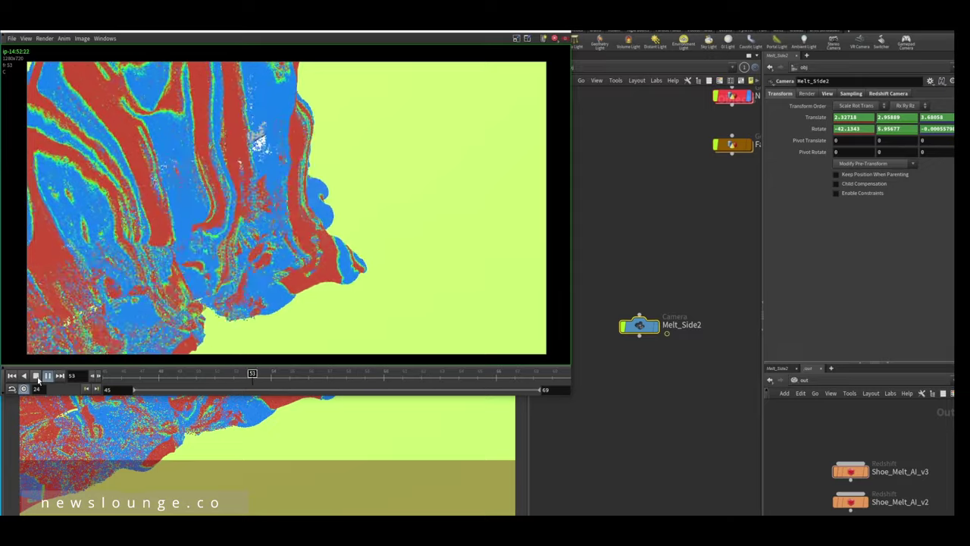
left_click(36, 376)
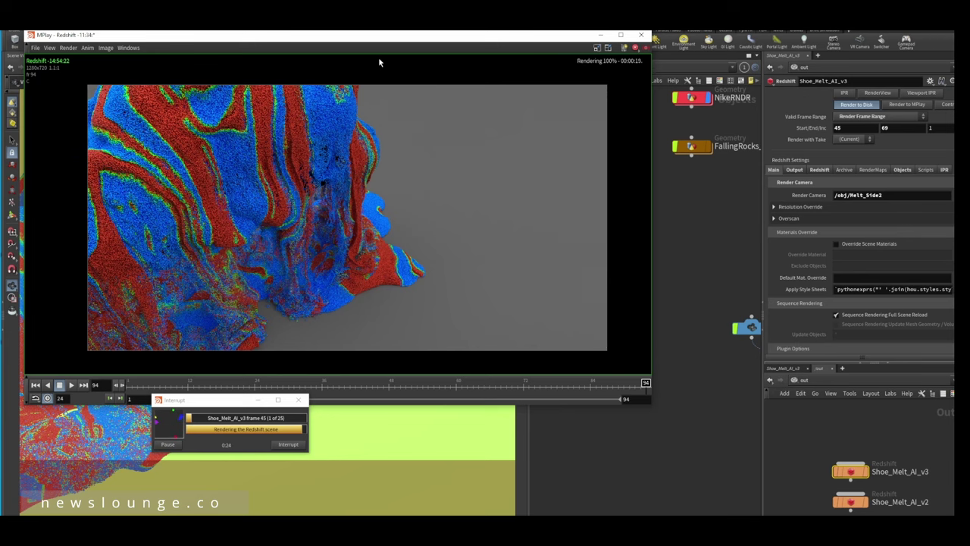
left_click_drag(375, 35, 398, 35)
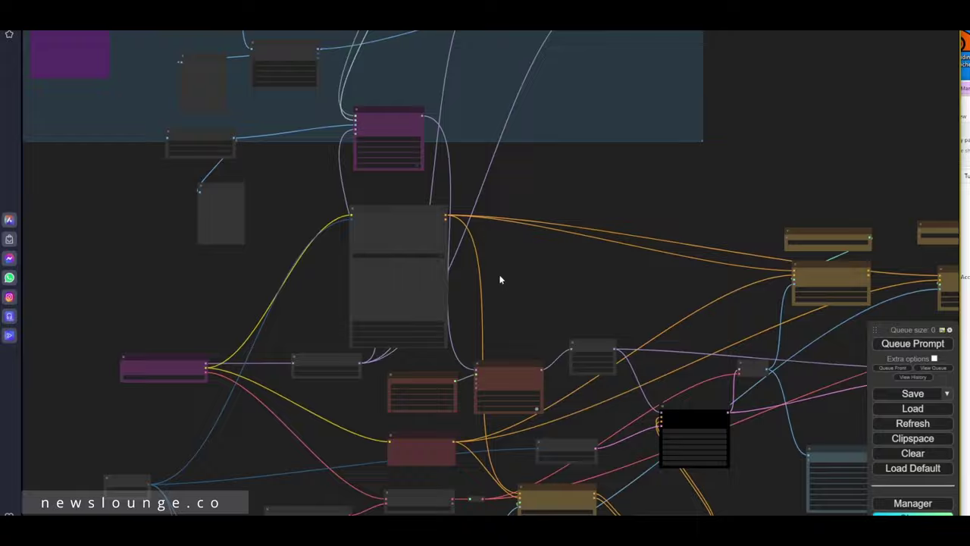
In the ComfyUI workflow, move the Load IPAdapter Model, Load CLIP Vision, Prepare Image For Clip Vision and lower Apply IPAdapter nodes out of the IPAdapter group
scroll(256, 215, "up", 5)
left_click_drag(379, 211, 388, 457)
scroll(389, 457, "down", 4)
left_click_drag(676, 213, 538, 335)
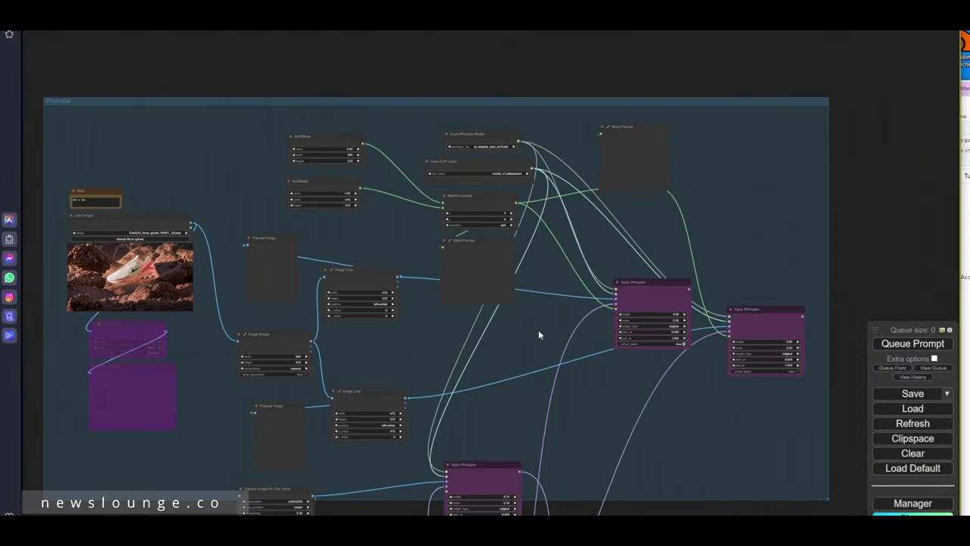
scroll(455, 121, "down", 3)
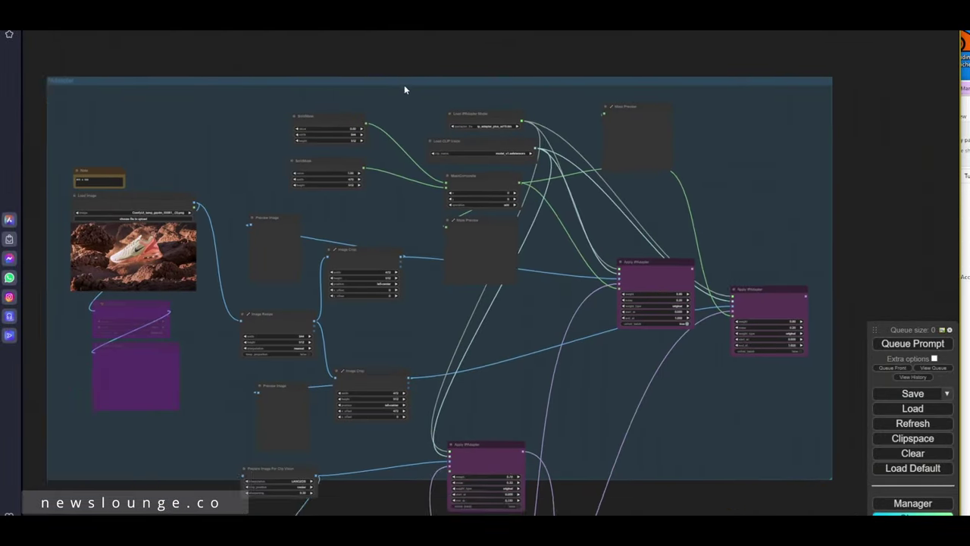
scroll(359, 465, "up", 8)
scroll(583, 365, "down", 8)
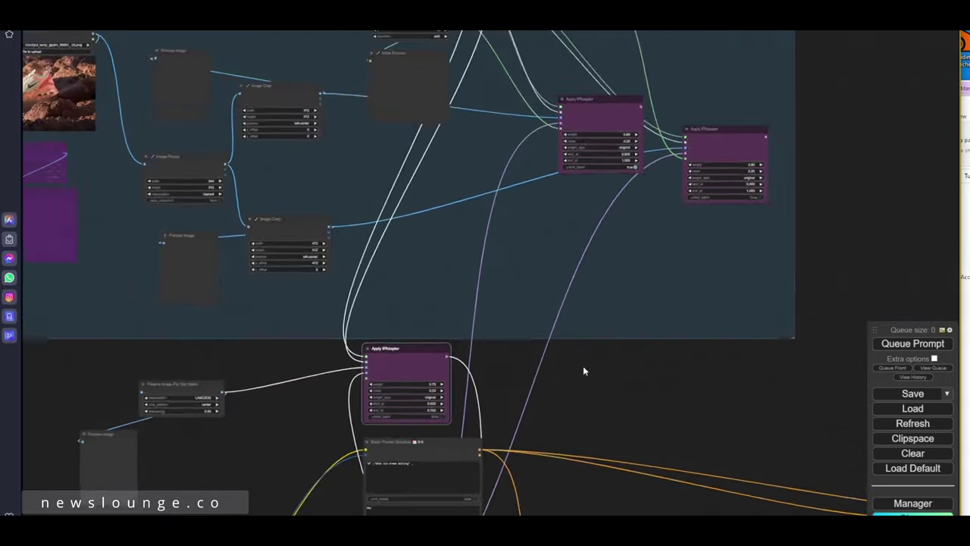
scroll(418, 327, "up", 4)
scroll(515, 316, "down", 5)
left_click_drag(414, 334, 513, 442)
left_click_drag(567, 156, 540, 70)
left_click_drag(507, 122, 374, 417)
left_click_drag(520, 98, 389, 385)
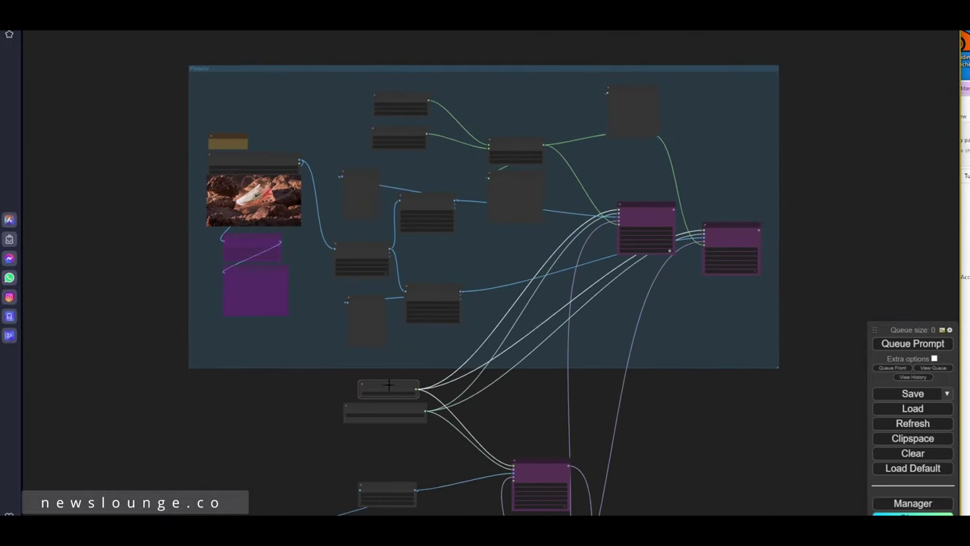
Remove the old IPAdapter group and delete all the nodes left inside it
left_click(575, 84)
right_click(551, 69)
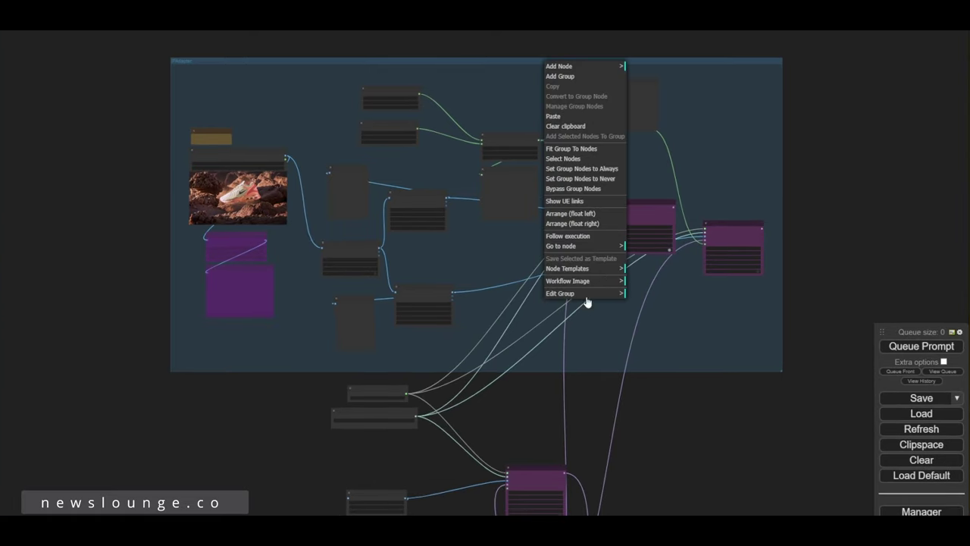
left_click(586, 298)
left_click(647, 334)
left_click_drag(148, 75, 802, 306)
key("Delete")
Stack the IPAdapter and CLIP Vision loaders, Prepare Image For Clip Vision and Preview Image beside the remaining Apply IPAdapter node
left_click_drag(386, 423, 427, 288)
scroll(427, 303, "up", 5)
left_click_drag(472, 344, 444, 343)
left_click_drag(461, 218, 462, 269)
left_click_drag(462, 173, 404, 120)
left_click_drag(468, 268, 425, 183)
left_click_drag(428, 341, 407, 241)
left_click_drag(374, 396, 346, 380)
scroll(348, 380, "down", 7)
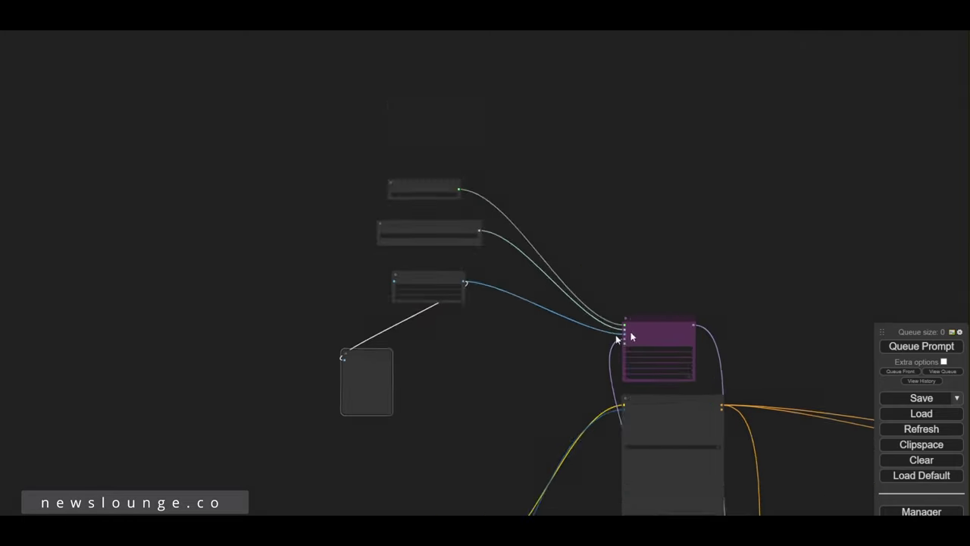
Review the checkpoint, VAE and image-sequence loaders, and slightly reposition the LoraLoaderModelOnly and Load Checkpoint nodes
scroll(465, 392, "up", 12)
scroll(454, 372, "up", 3)
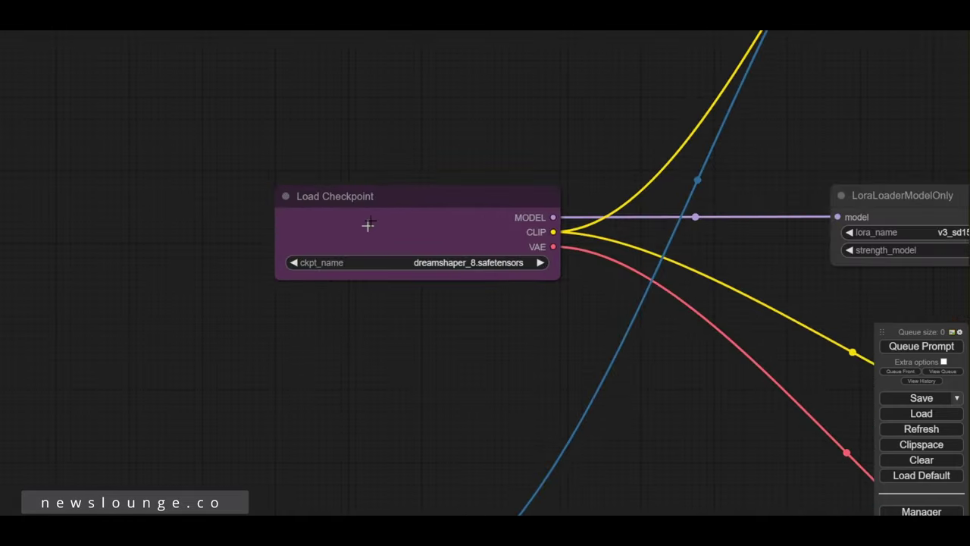
left_click_drag(477, 220, 253, 237)
scroll(303, 320, "down", 5)
left_click_drag(313, 462, 332, 444)
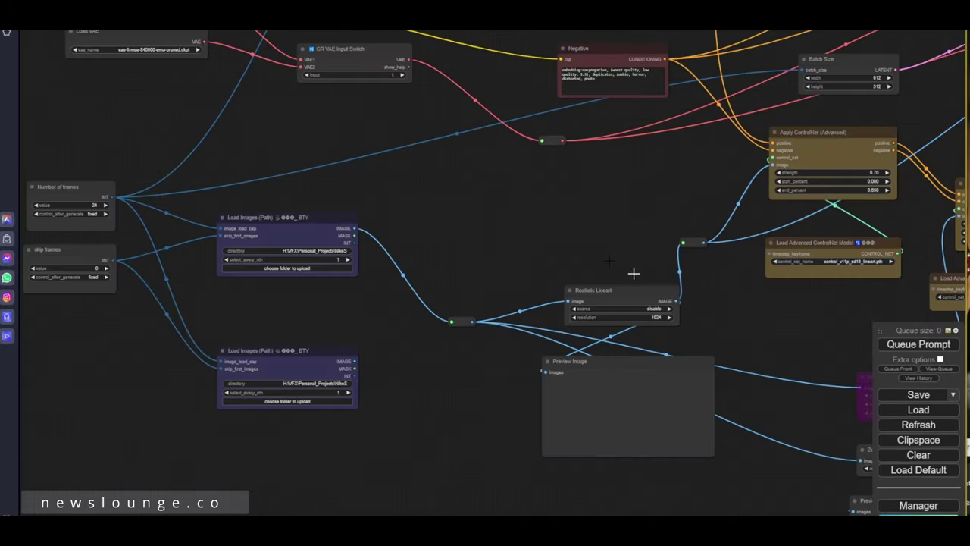
scroll(553, 315, "up", 6)
scroll(540, 319, "up", 7)
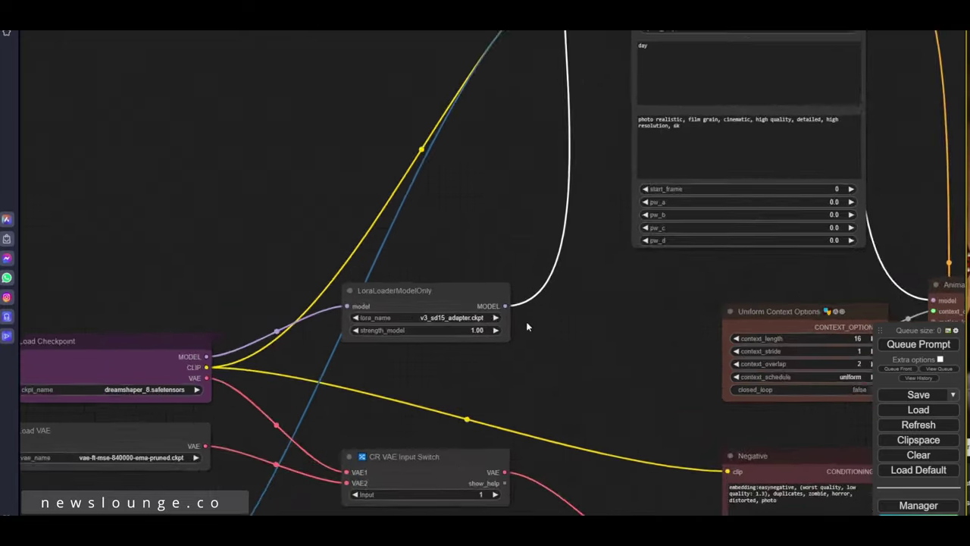
left_click_drag(407, 283, 419, 310)
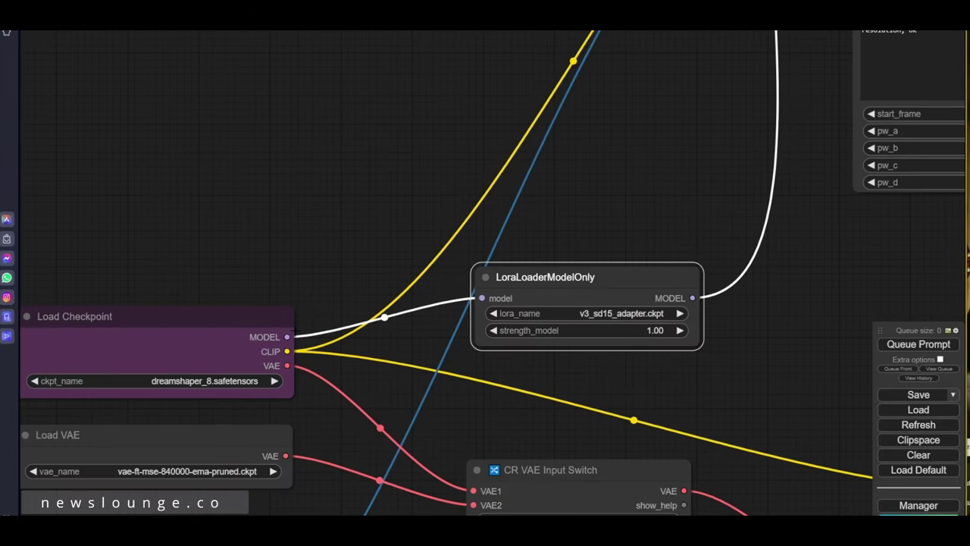
left_click_drag(212, 327, 216, 316)
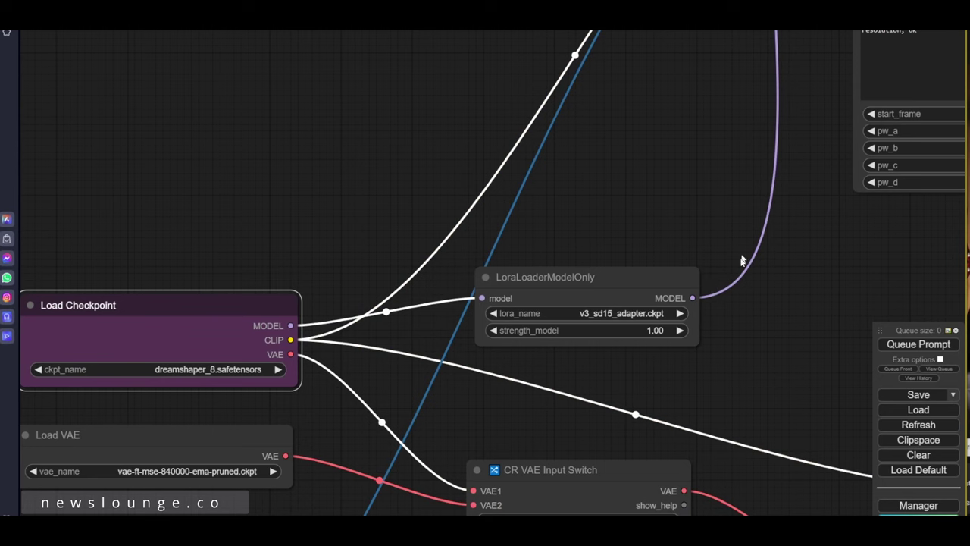
Reposition the Prepare Image For Clip Vision, Load CLIP Vision and Apply IPAdapter nodes above the Batch Prompt Schedule
left_click_drag(617, 348, 474, 395)
scroll(474, 395, "down", 4)
left_click_drag(562, 171, 457, 310)
left_click_drag(496, 196, 487, 217)
scroll(486, 217, "down", 2)
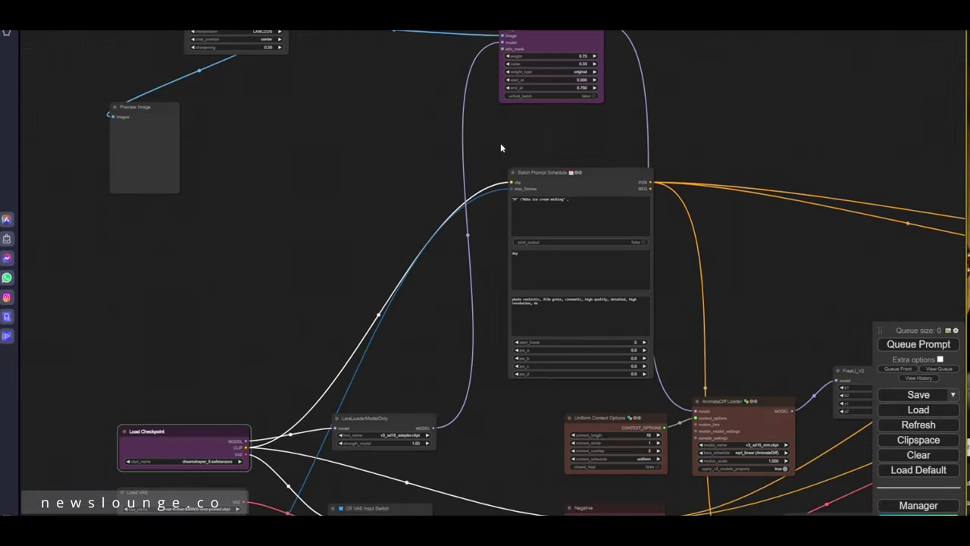
left_click_drag(500, 140, 471, 319)
scroll(479, 285, "up", 2)
scroll(471, 293, "down", 4)
left_click_drag(316, 256, 449, 264)
left_click_drag(347, 204, 350, 214)
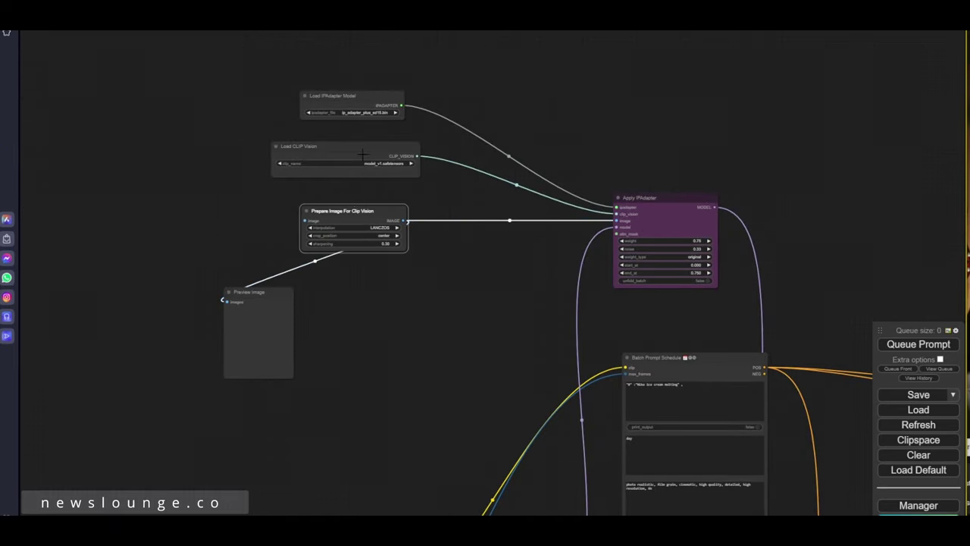
left_click_drag(299, 147, 304, 158)
left_click_drag(640, 198, 619, 177)
Add a group titled IPAdapter around the loader and Apply IPAdapter nodes, and place Preview Image beneath Prepare Image For Clip Vision
left_click(234, 68)
right_click(229, 64)
left_click(260, 79)
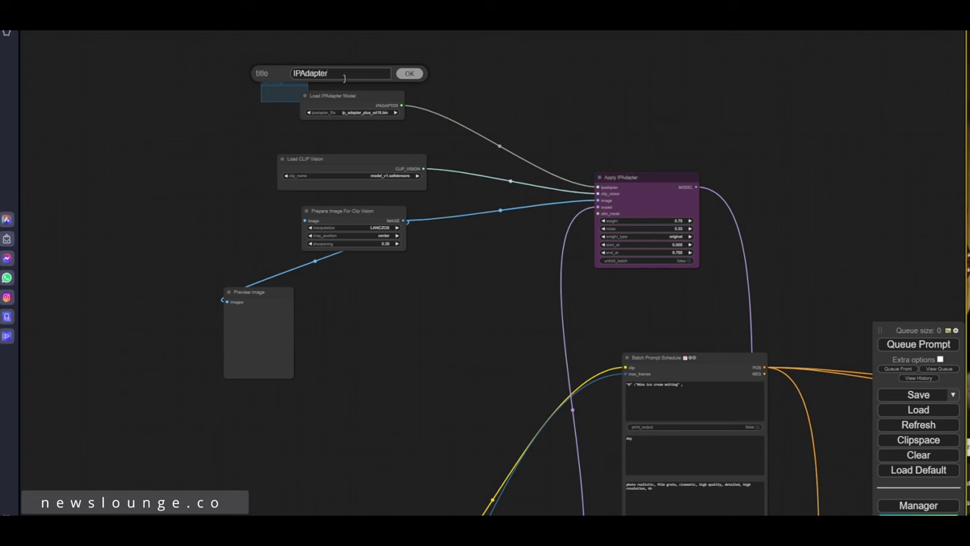
type("IPAdapter")
left_click(406, 74)
left_click_drag(350, 97, 729, 326)
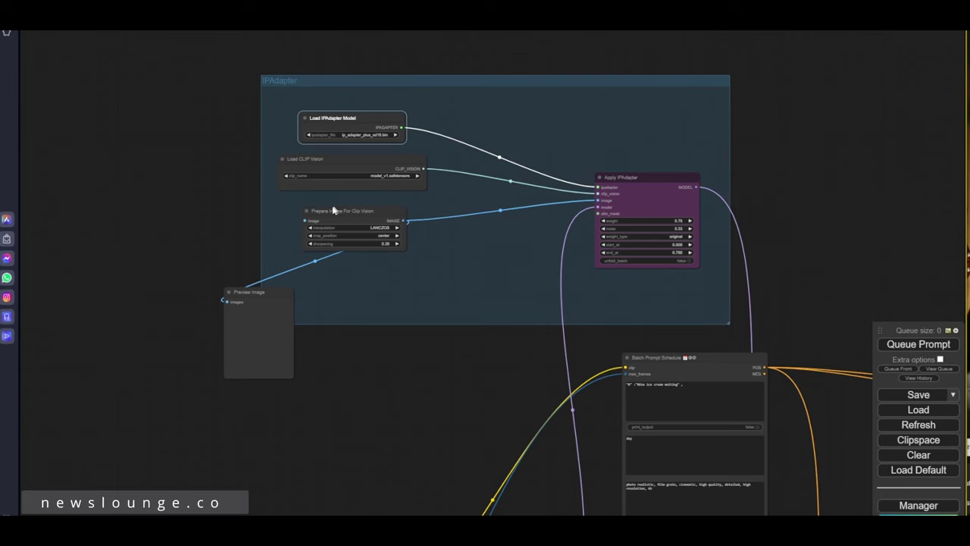
scroll(333, 213, "up", 3)
left_click_drag(238, 322, 337, 306)
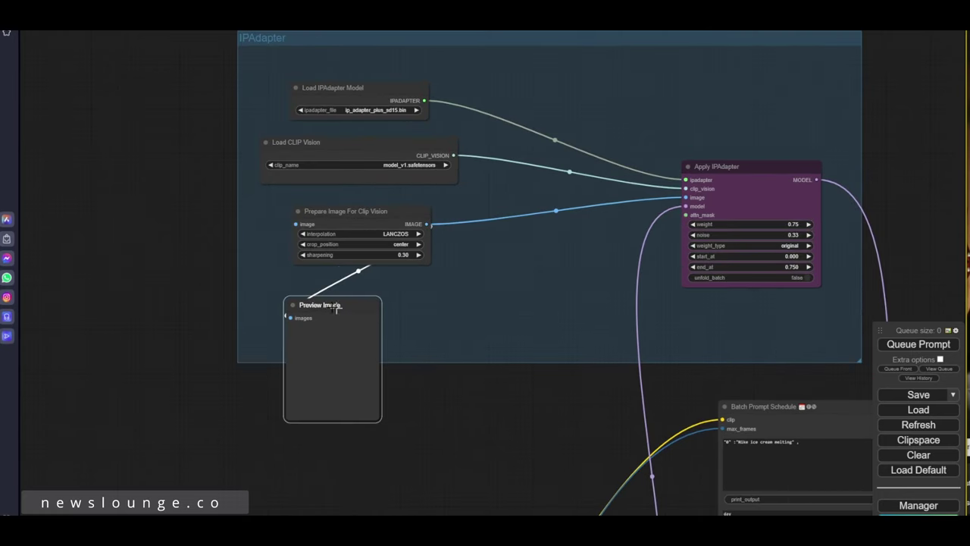
Add a Load Image node and place it outside the IPAdapter group, beside Prepare Image For Clip Vision
double_click(146, 213)
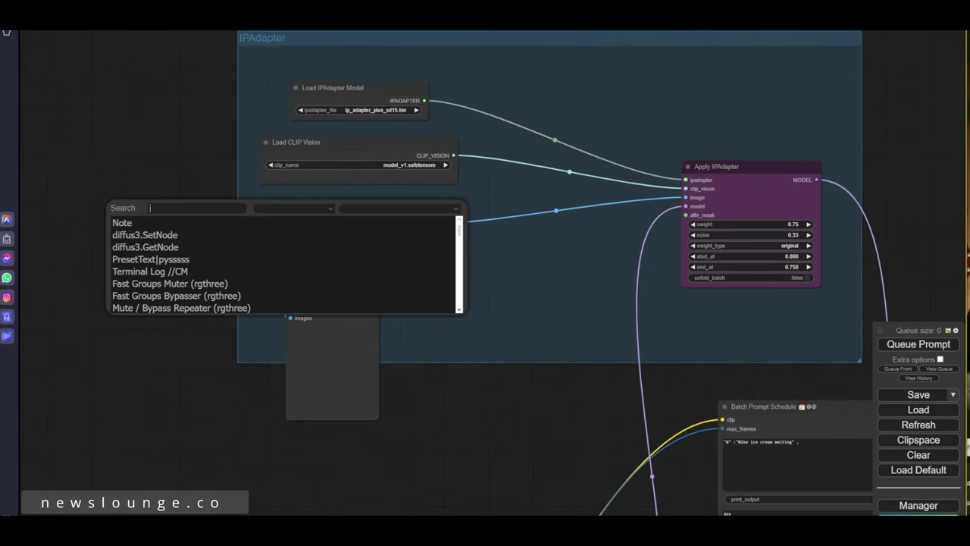
type("image")
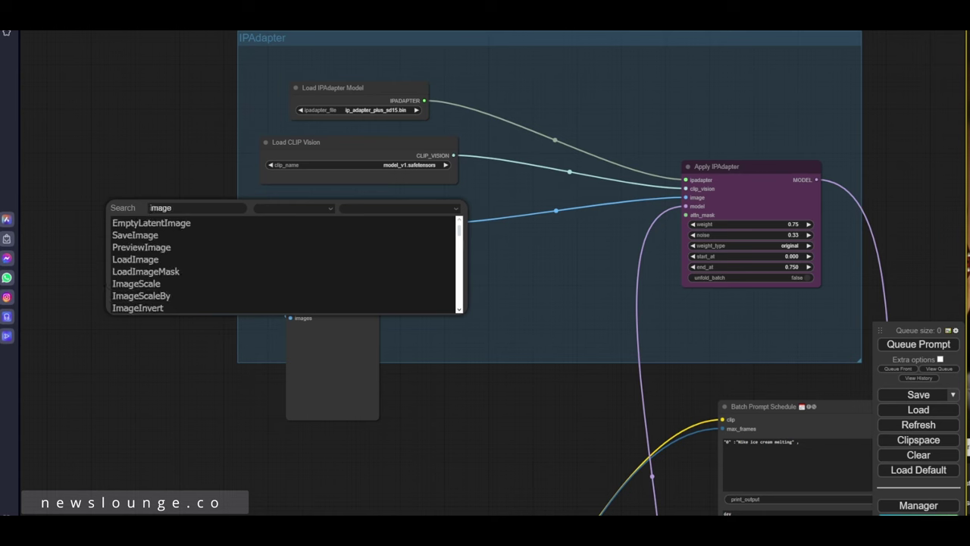
key("Down")
key("Down")
key("Down")
key("Down")
key("Return")
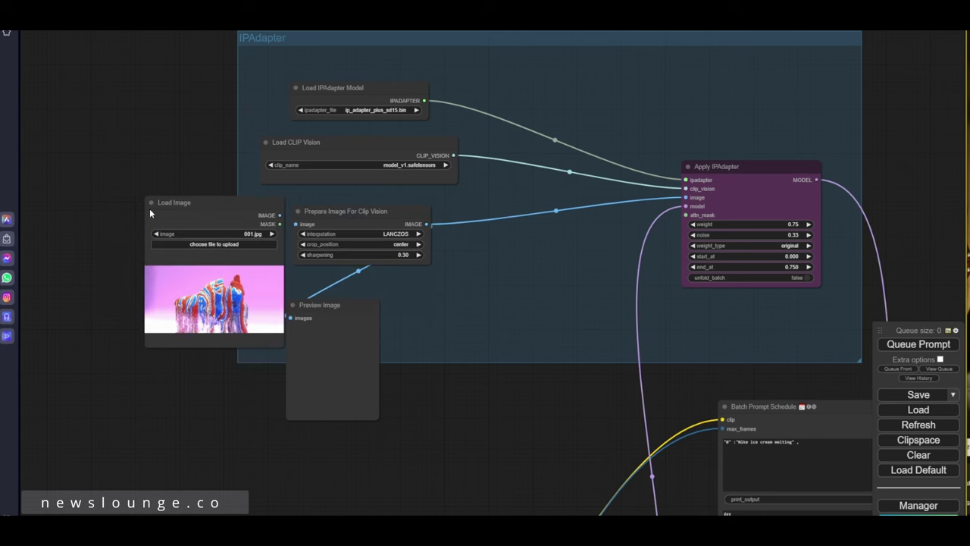
left_click_drag(149, 214, 84, 212)
Connect Load Image's IMAGE output to the image input of Prepare Image For Clip Vision, and enlarge the Load Image node
scroll(219, 221, "up", 4)
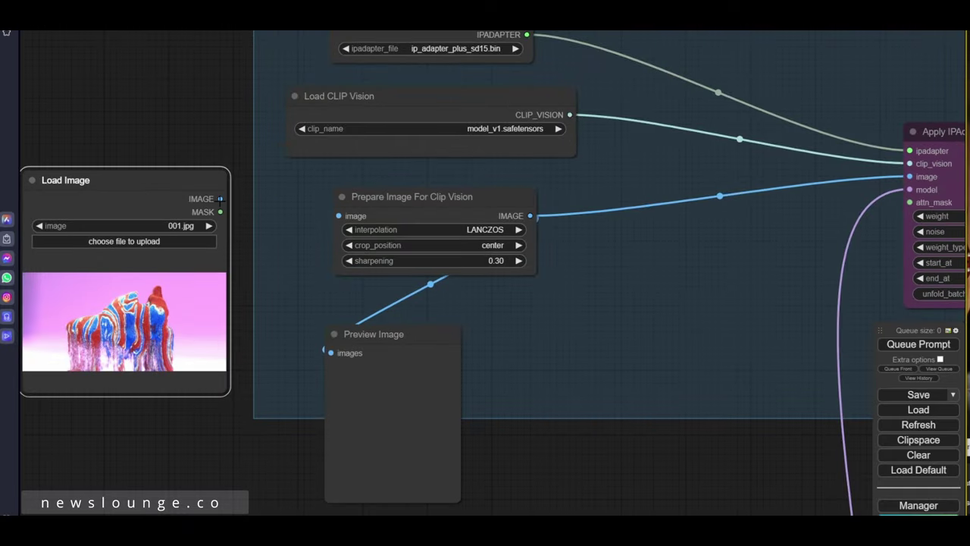
left_click_drag(220, 198, 338, 216)
scroll(317, 253, "down", 3)
left_click_drag(242, 190, 236, 197)
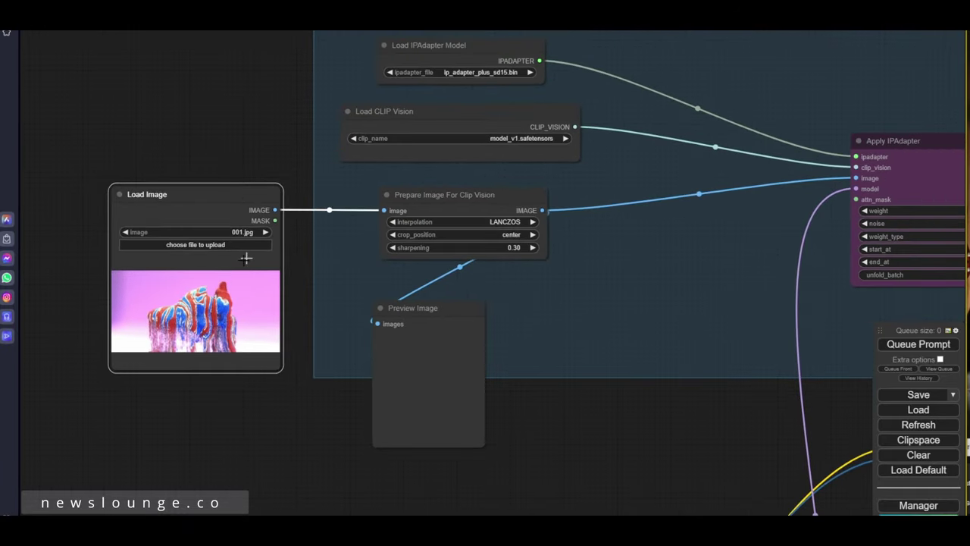
scroll(213, 288, "down", 2)
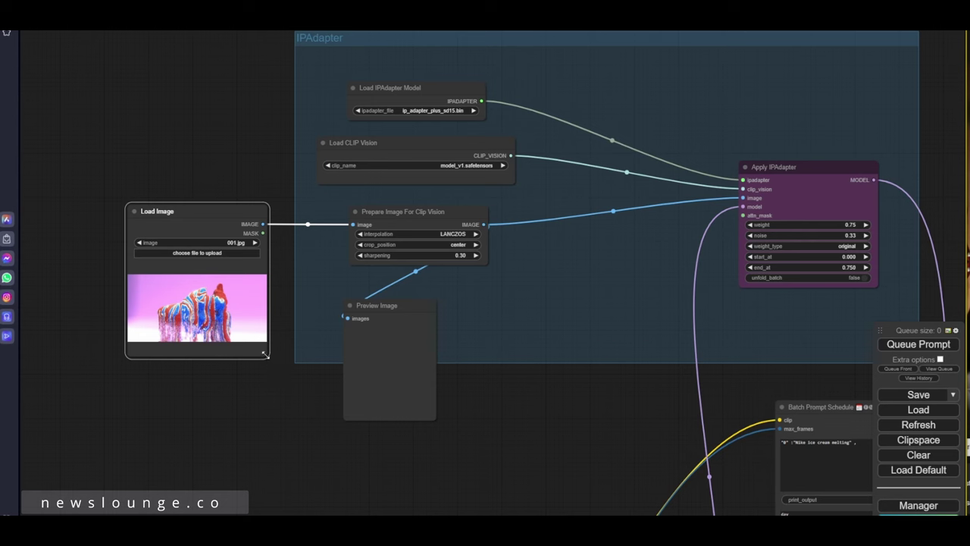
left_click_drag(264, 354, 284, 373)
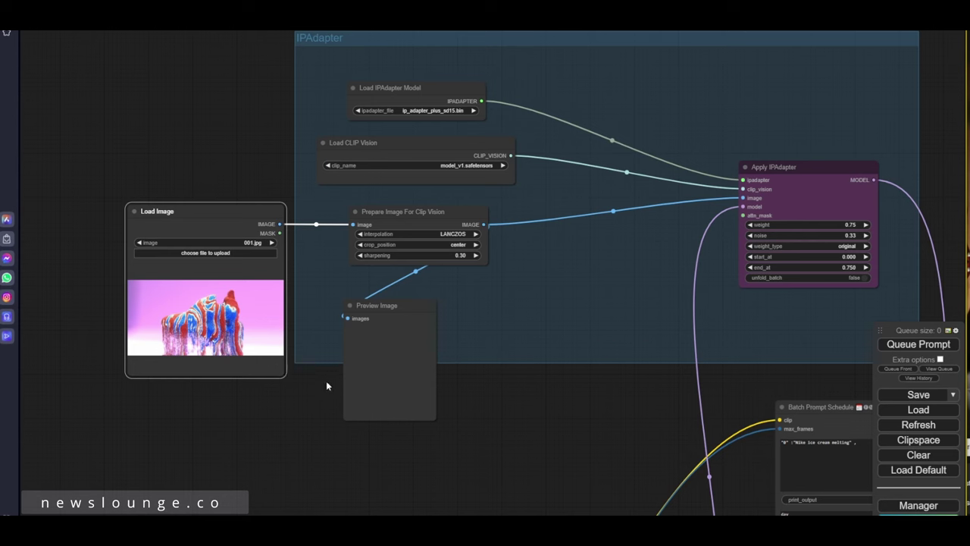
Move the Load IPAdapter Model and Load CLIP Vision nodes higher in the group, and narrow Load CLIP Vision
left_click_drag(589, 341, 495, 405)
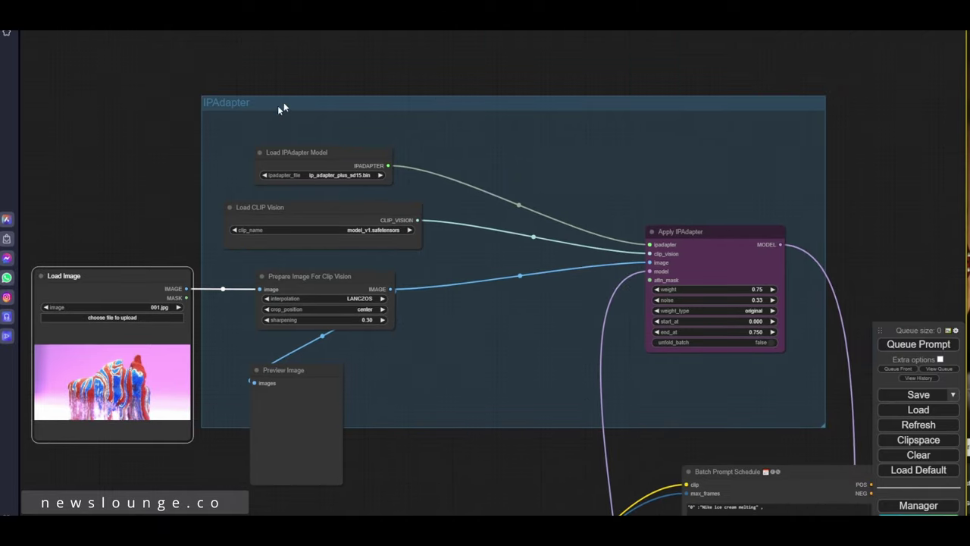
left_click_drag(321, 154, 315, 138)
left_click_drag(326, 216, 327, 204)
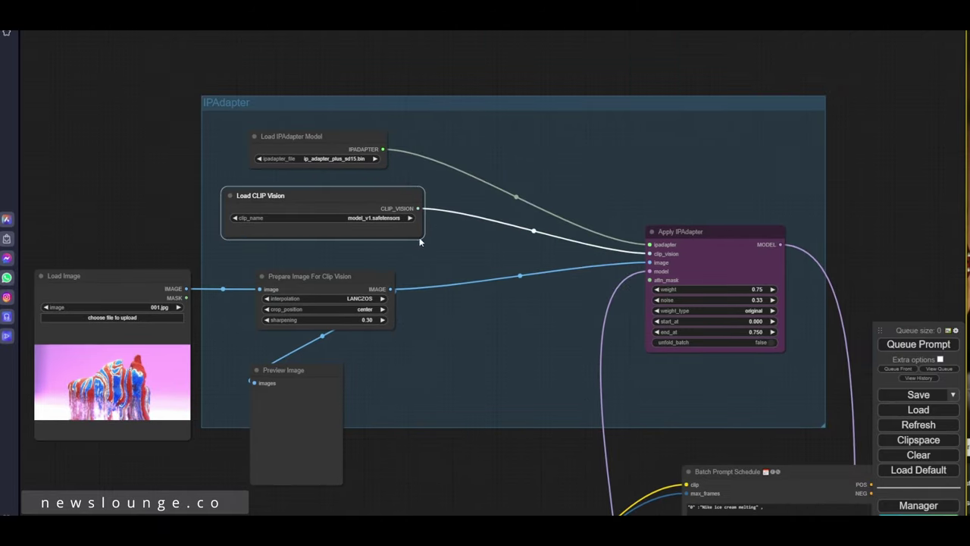
left_click_drag(418, 236, 380, 237)
Line up the Load IPAdapter Model and Load CLIP Vision nodes, shrinking Load CLIP Vision to a similar width
scroll(322, 165, "up", 7)
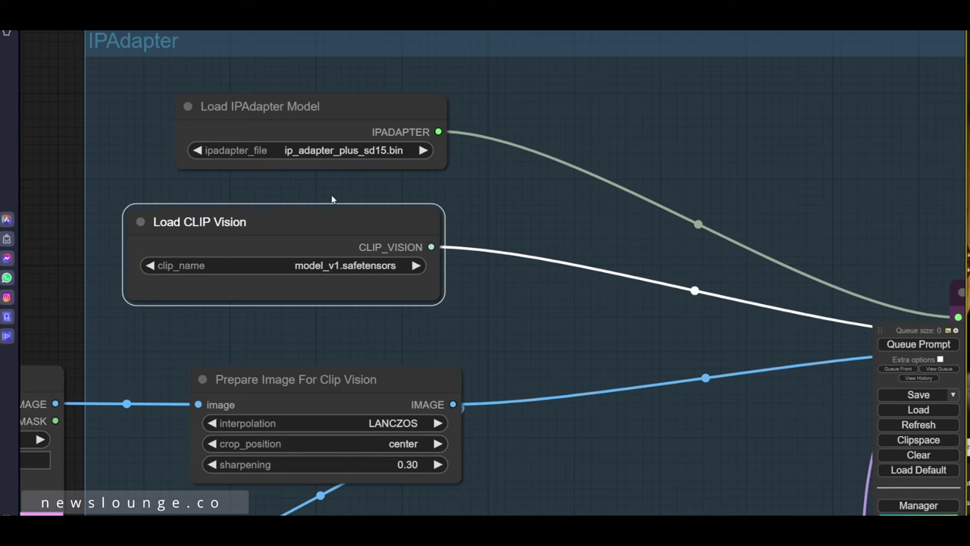
left_click_drag(403, 116, 389, 118)
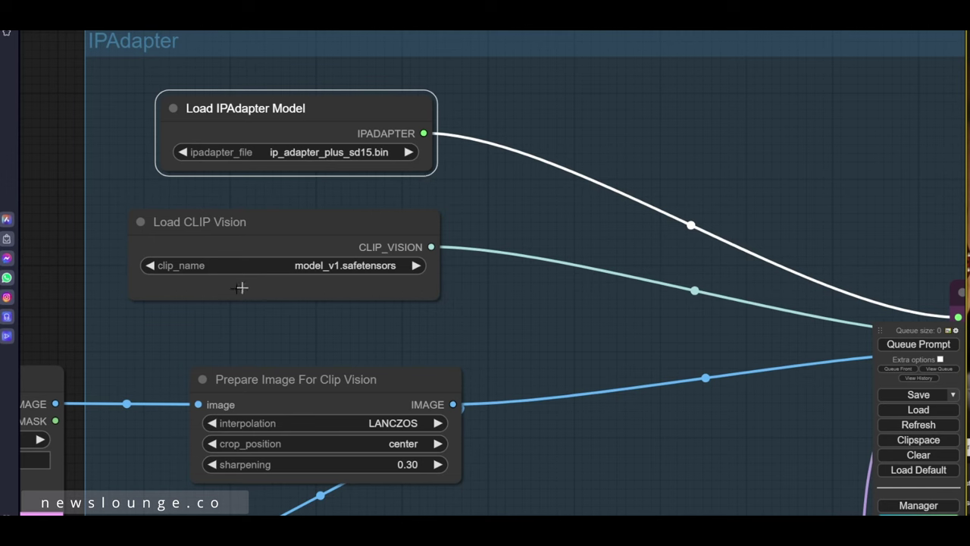
left_click_drag(292, 226, 302, 226)
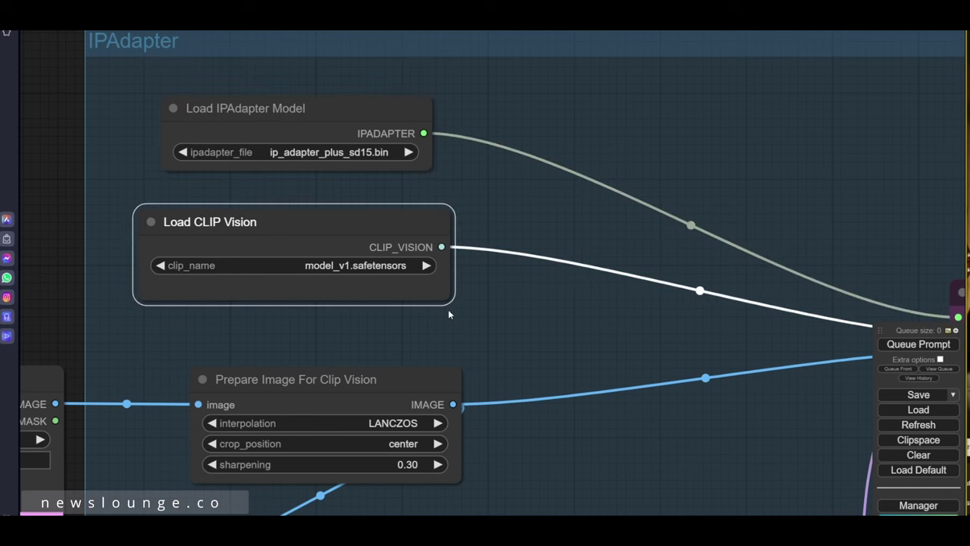
left_click_drag(447, 300, 417, 303)
left_click_drag(370, 226, 380, 224)
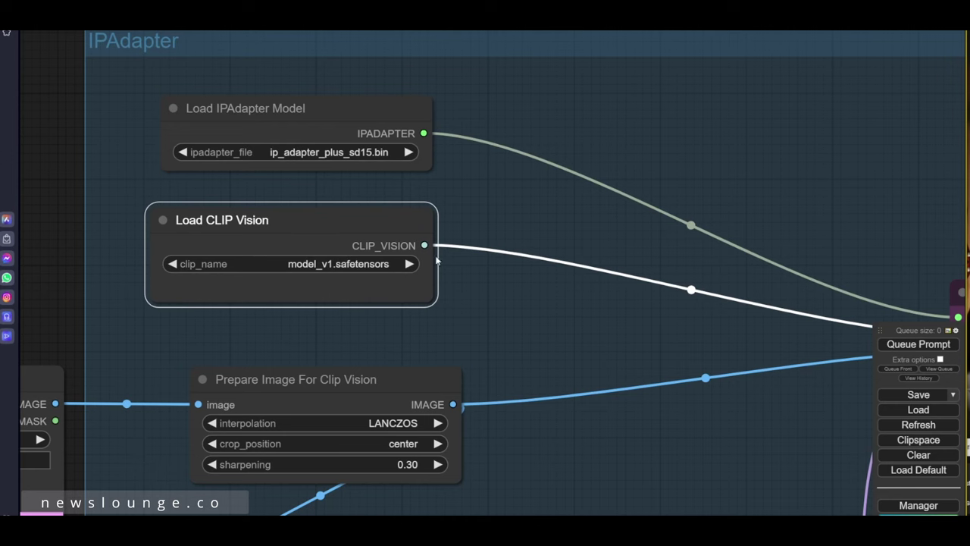
left_click_drag(368, 217, 376, 216)
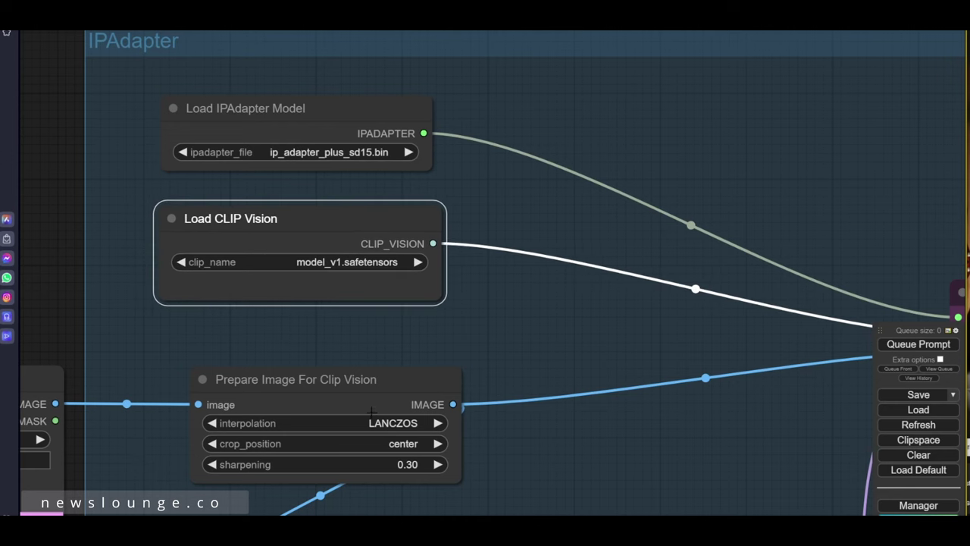
Reposition the Apply IPAdapter node and trace its model output past the Batch Prompt Schedule to the AnimateDiff Loader
left_click_drag(296, 341, 484, 295)
scroll(442, 335, "down", 2)
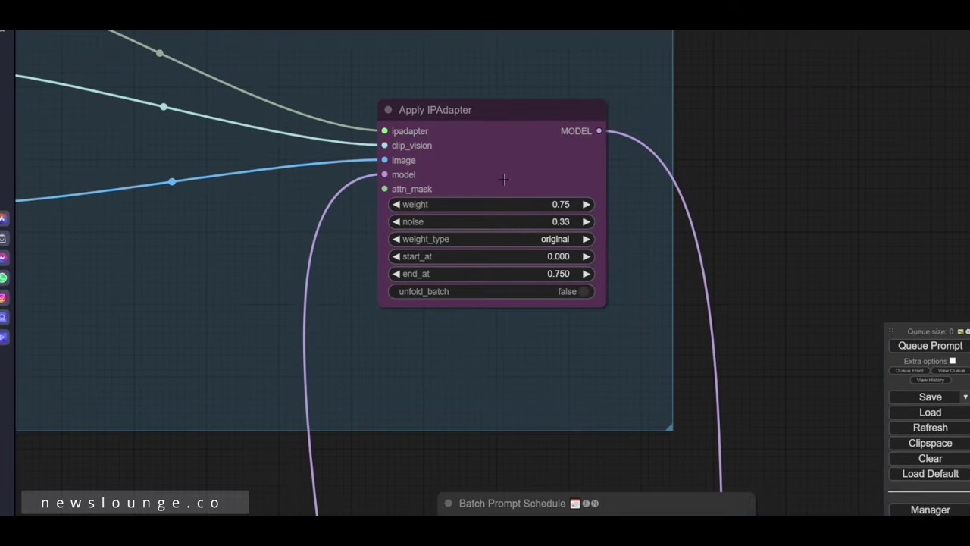
left_click_drag(509, 160, 463, 200)
scroll(269, 335, "down", 2)
left_click_drag(312, 335, 351, 323)
scroll(410, 337, "down", 2)
left_click_drag(362, 514, 394, 433)
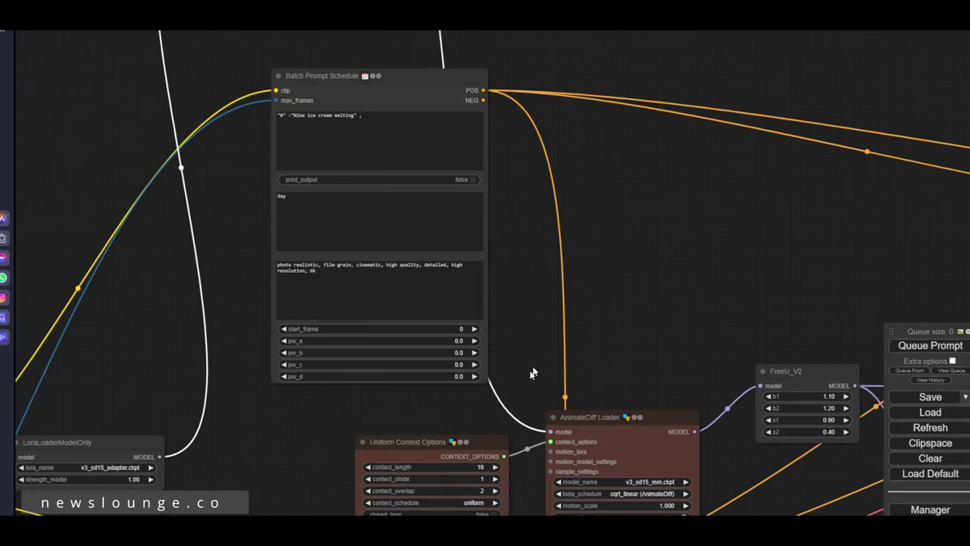
Move the Uniform Context Options node farther left of the AnimateDiff Loader
left_click_drag(533, 498, 475, 335)
scroll(472, 336, "up", 3)
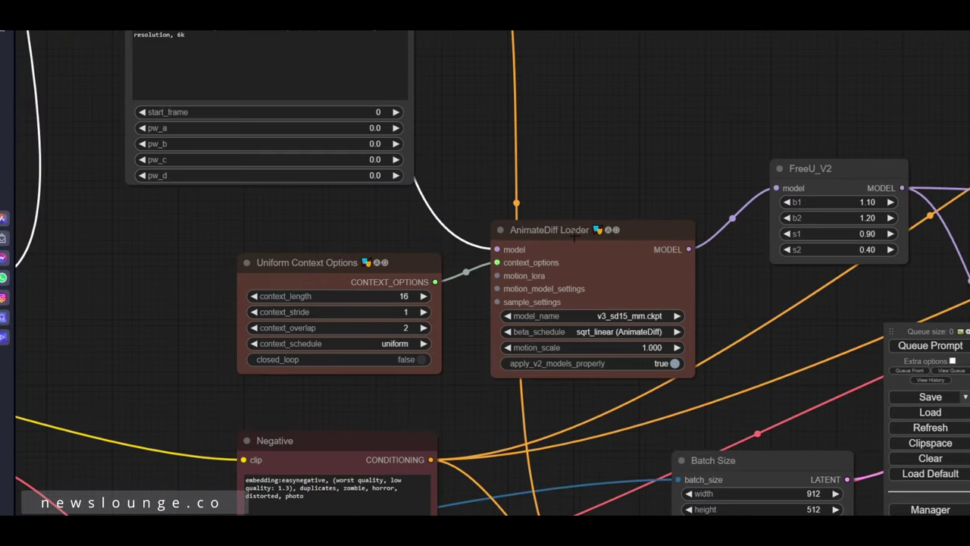
left_click_drag(372, 281, 300, 258)
scroll(205, 330, "up", 2)
left_click_drag(147, 261, 207, 265)
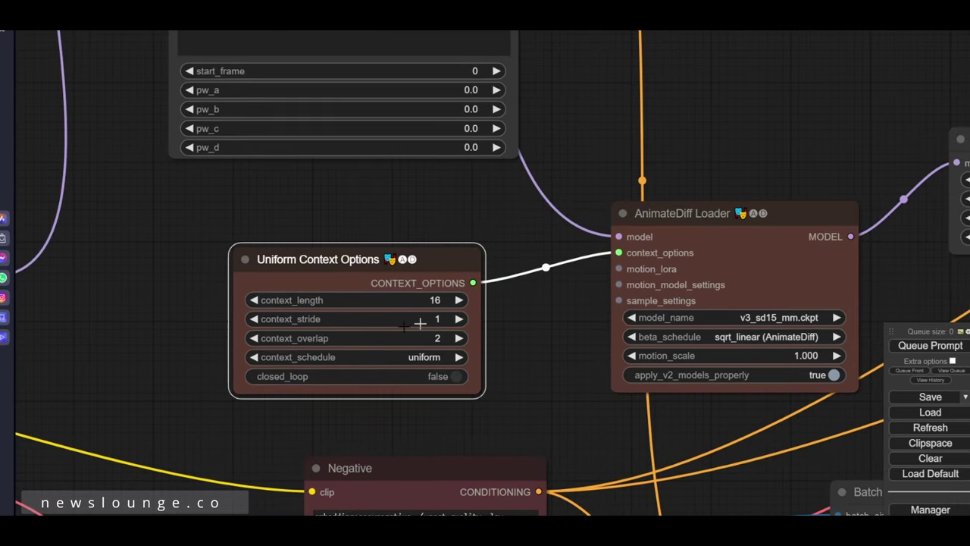
Look through the motion models available for model_name in the AnimateDiff Loader, leaving the selection as it is
scroll(515, 342, "down", 2)
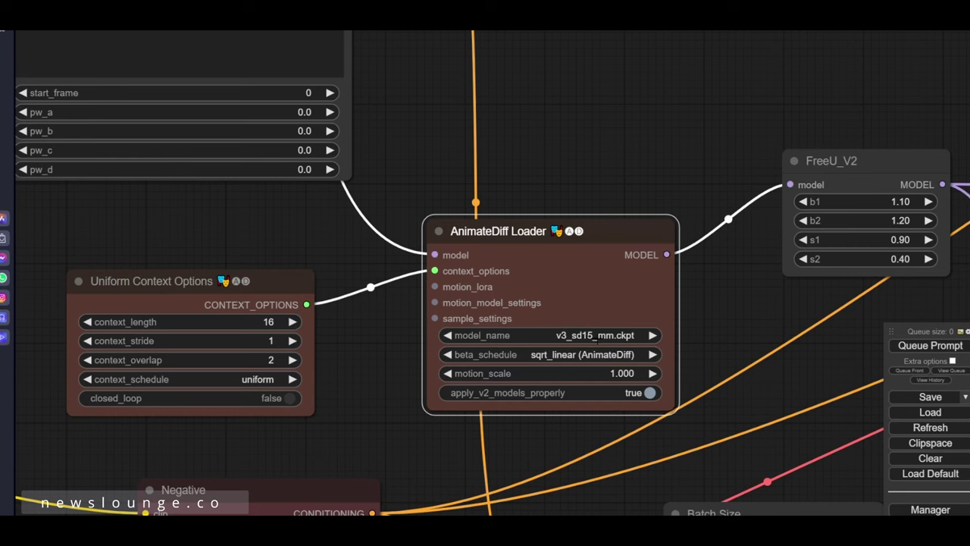
left_click(620, 335)
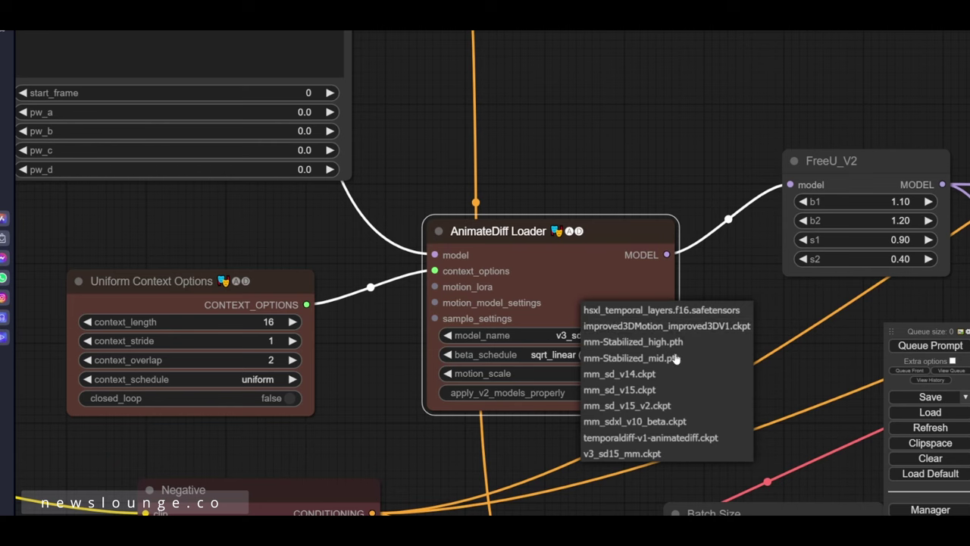
left_click(593, 266)
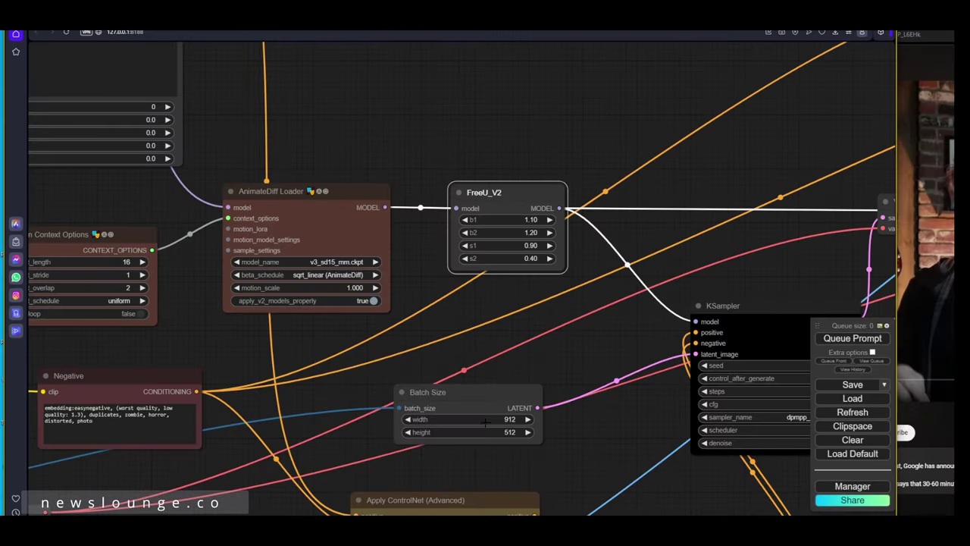
Move the Negative prompt node to the left, below the Uniform Context Options node
left_click_drag(408, 378, 738, 341)
left_click_drag(289, 379, 597, 392)
scroll(602, 392, "down", 4)
scroll(602, 391, "up", 1)
left_click_drag(697, 418, 443, 387)
scroll(443, 387, "up", 2)
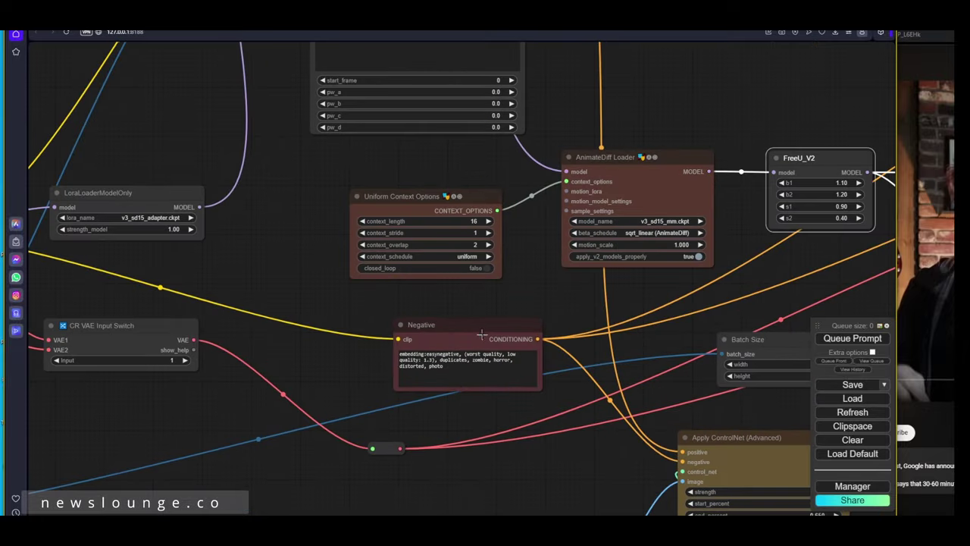
left_click_drag(483, 332, 400, 327)
scroll(433, 276, "down", 3)
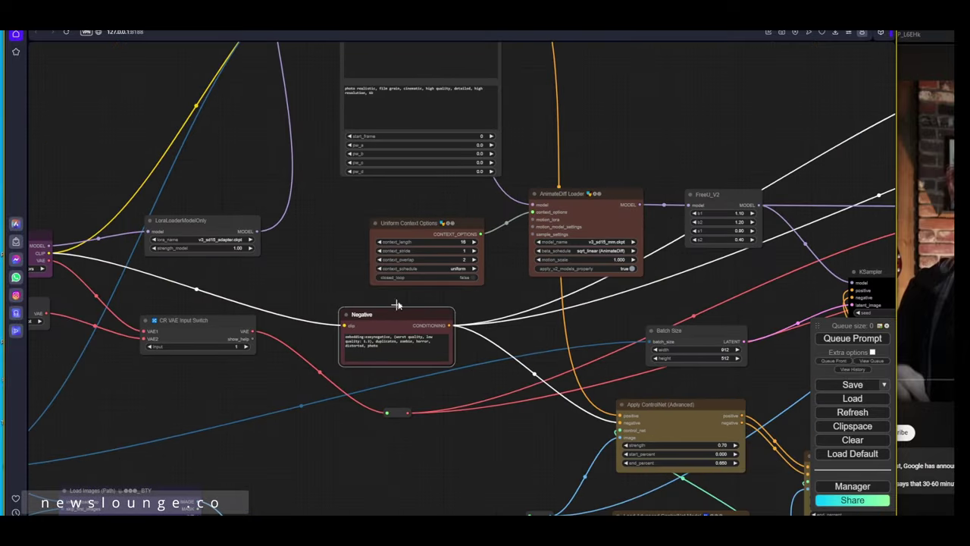
scroll(414, 314, "up", 5)
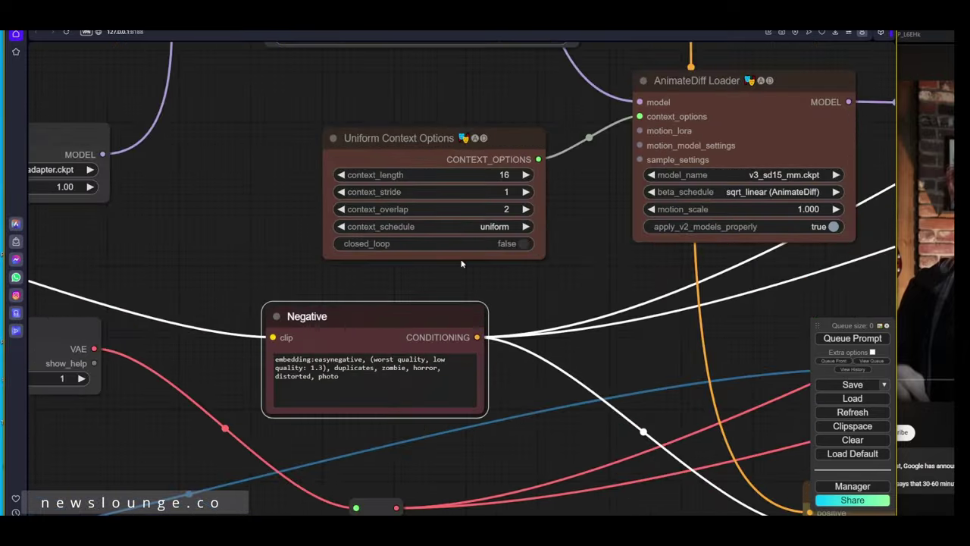
Colour the Batch Prompt Schedule node green and move it slightly down towards the AnimateDiff Loader
scroll(462, 263, "down", 1)
left_click_drag(470, 135, 445, 488)
left_click(423, 89)
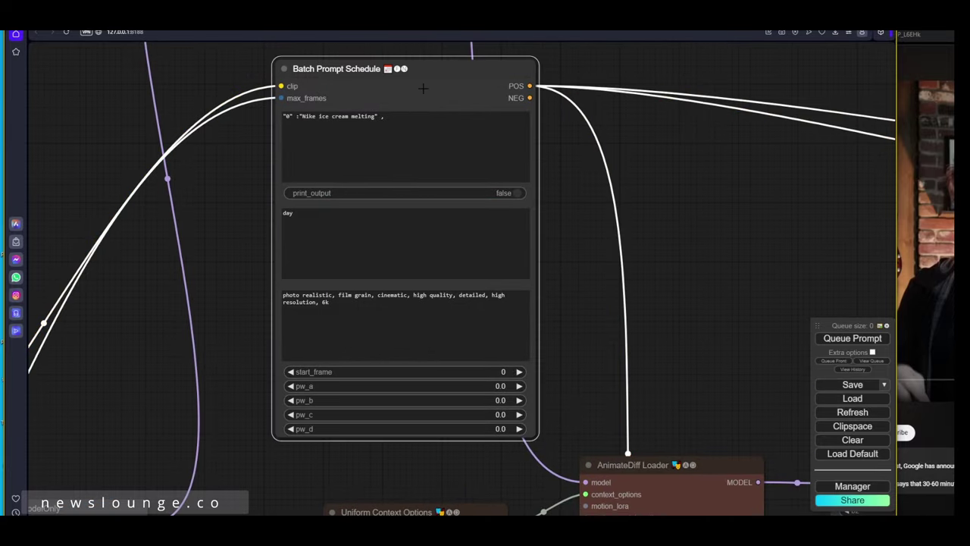
right_click(423, 89)
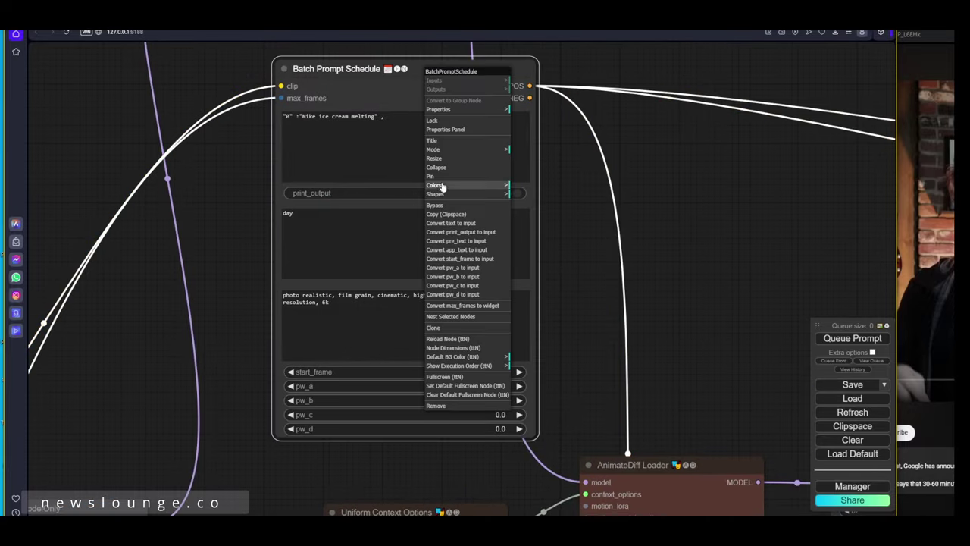
mouse_move(442, 187)
left_click(525, 211)
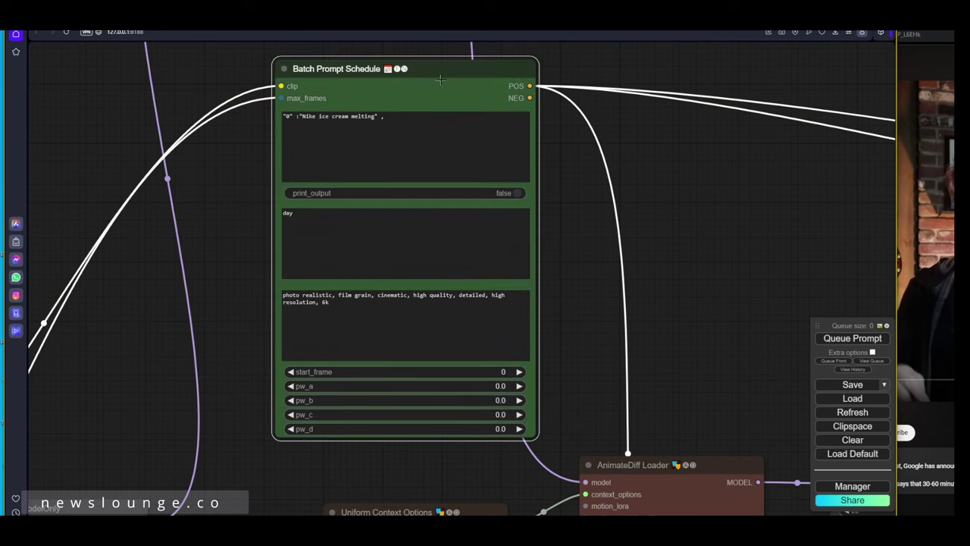
left_click_drag(440, 79, 439, 107)
Examine the Batch Prompt Schedule's first entry, highlighting its frame number and then its quoted prompt text
scroll(244, 153, "up", 6)
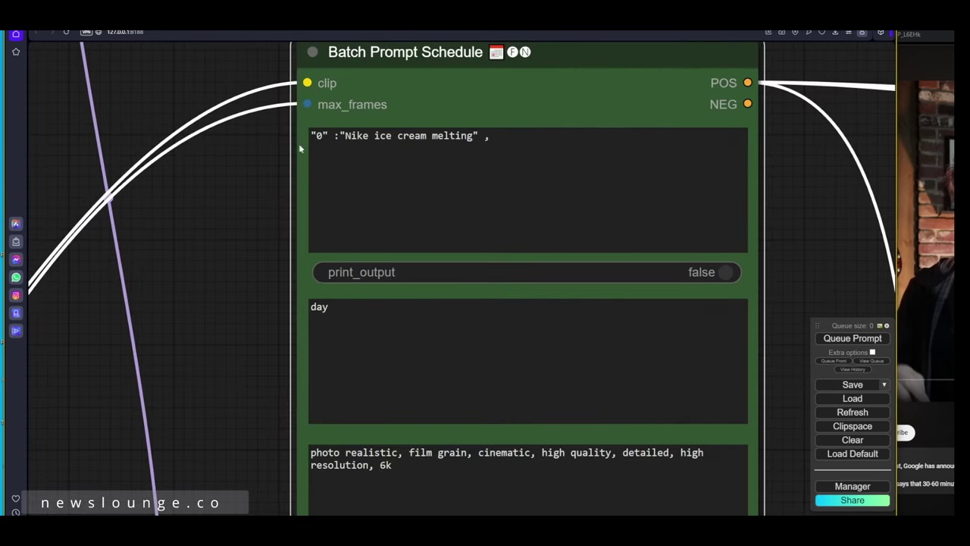
double_click(319, 136)
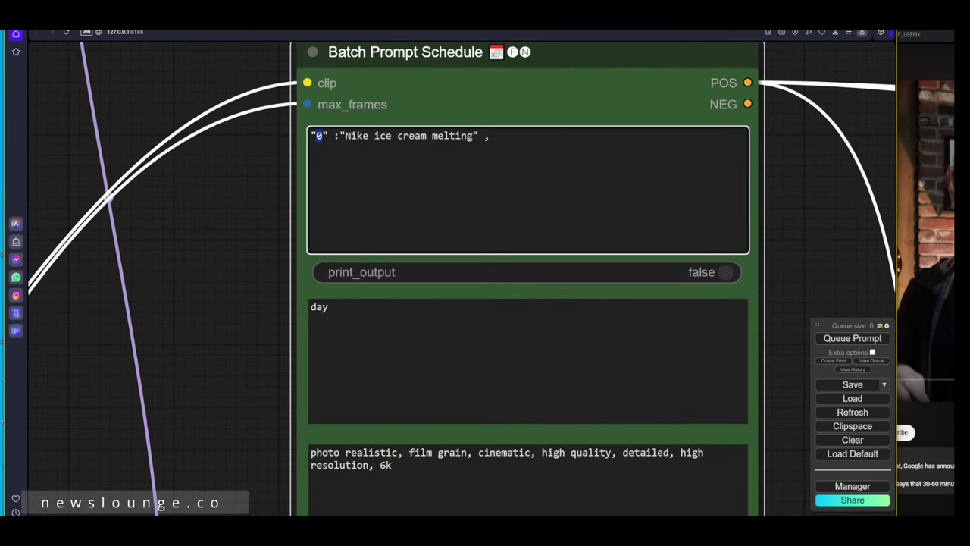
left_click(339, 135)
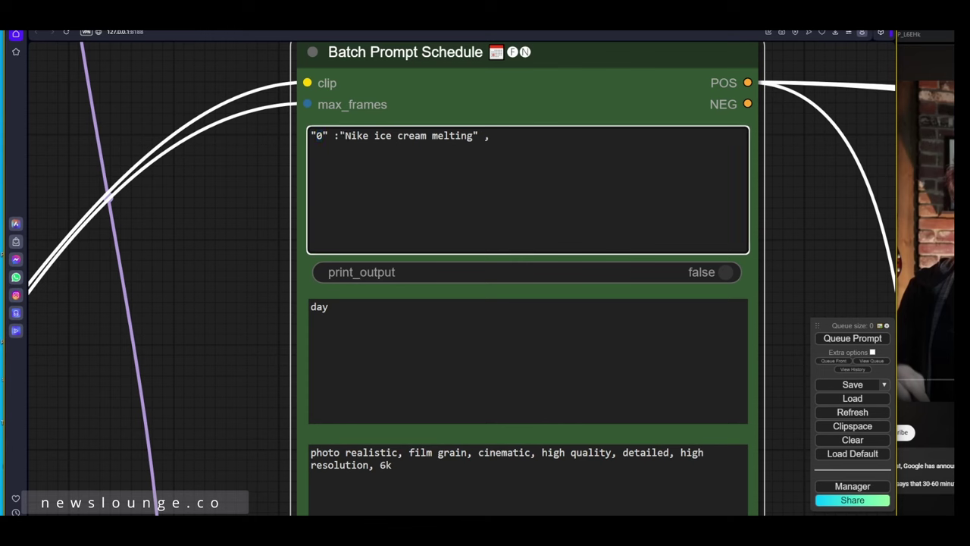
left_click_drag(338, 136, 477, 136)
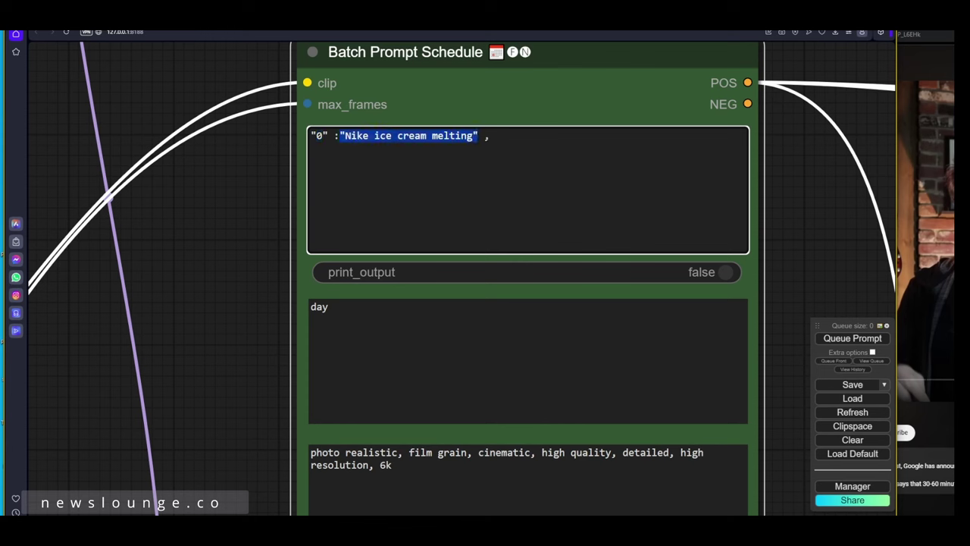
left_click(484, 135)
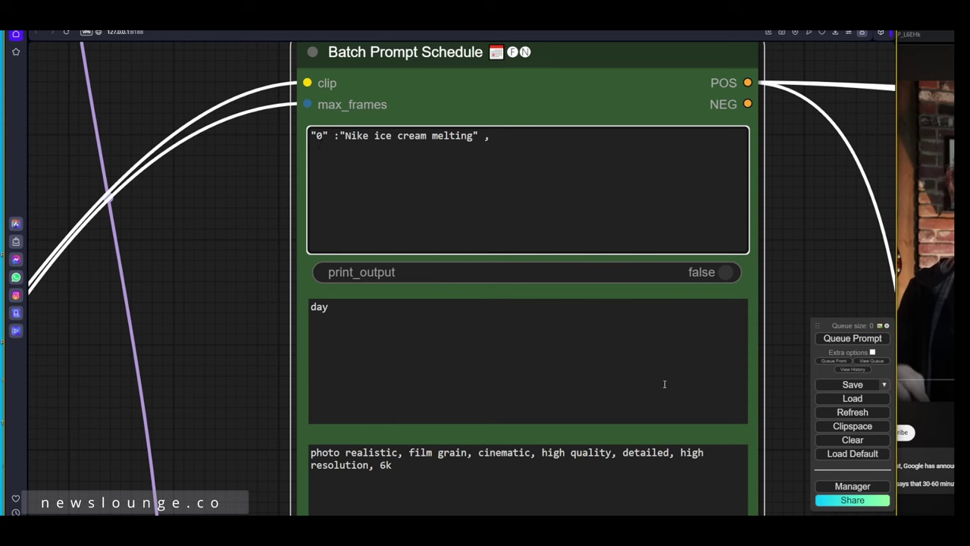
Follow the model connection from the AnimateDiff Loader to FreeU_V2 and on to the KSampler, and inspect FreeU_V2's parameters
scroll(787, 406, "down", 2)
left_click_drag(785, 406, 539, 250)
scroll(539, 250, "down", 4)
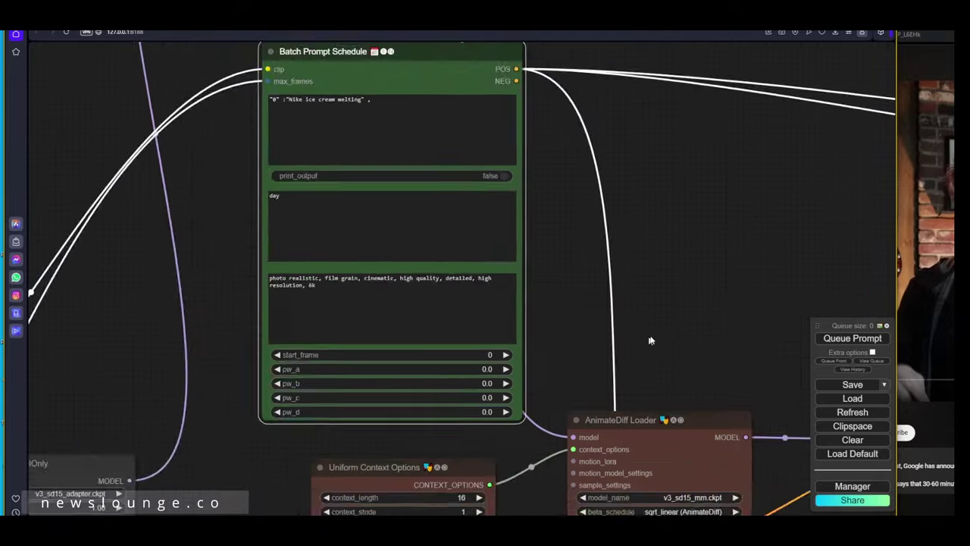
left_click_drag(683, 388, 496, 160)
scroll(496, 160, "down", 3)
left_click_drag(672, 172, 468, 208)
scroll(467, 208, "up", 3)
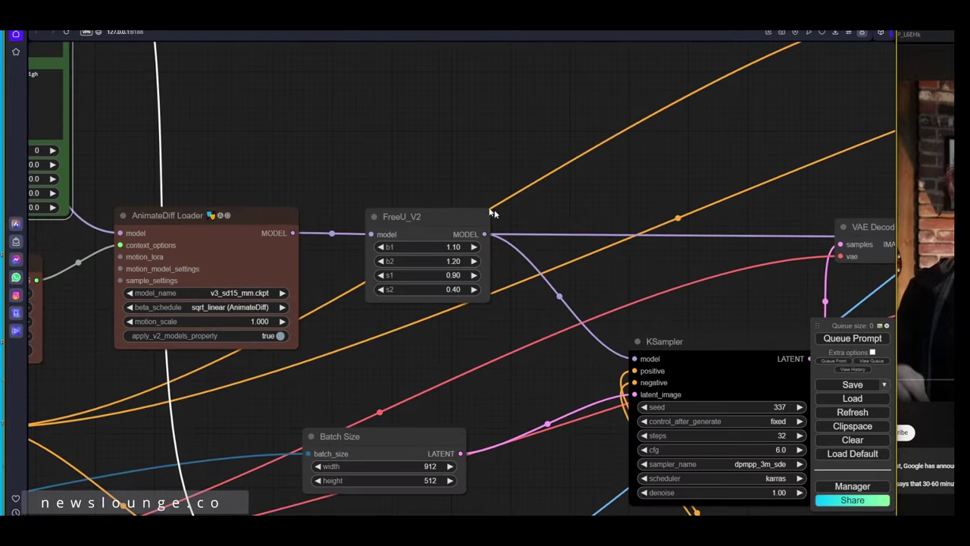
left_click_drag(572, 231, 472, 223)
scroll(520, 248, "down", 1)
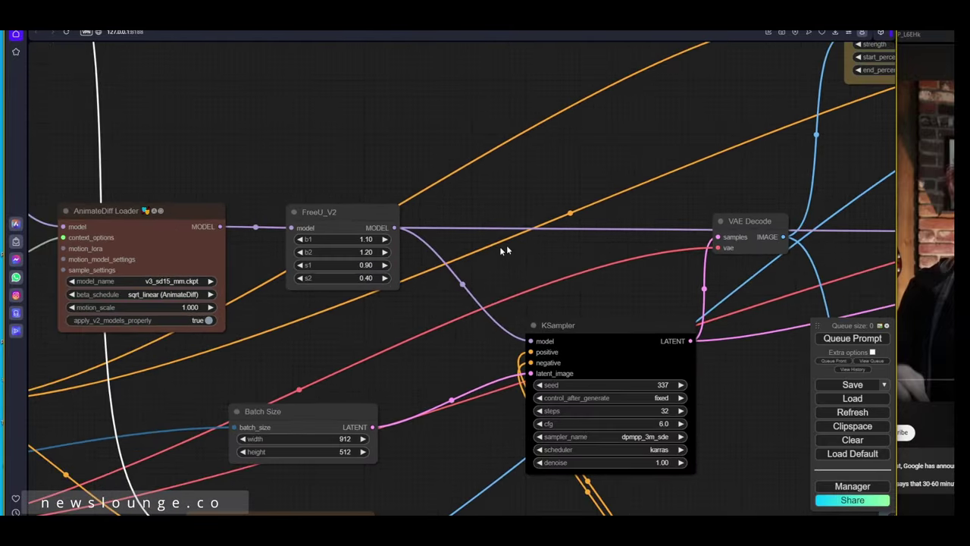
scroll(565, 300, "down", 1)
left_click_drag(375, 336, 426, 308)
scroll(377, 297, "up", 4)
left_click_drag(338, 212, 375, 292)
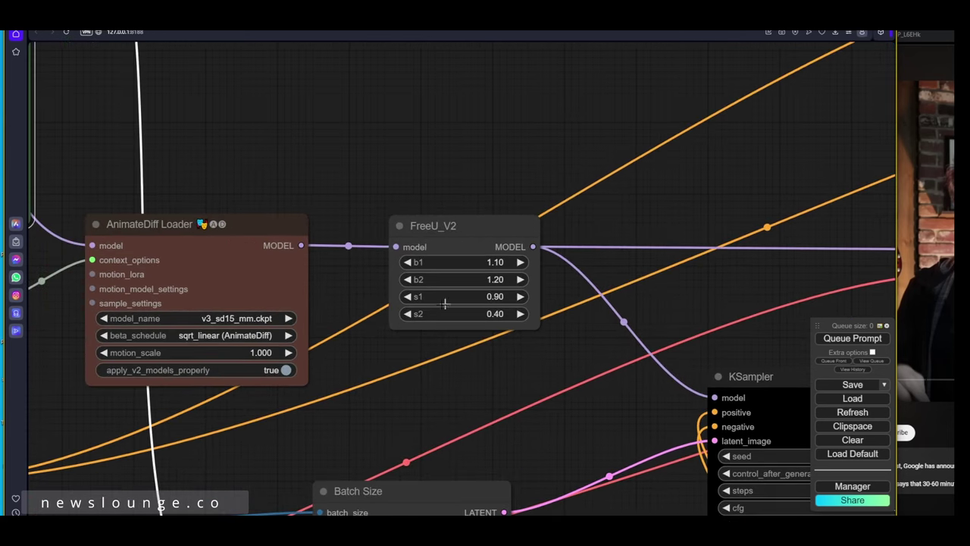
left_click_drag(554, 360, 558, 352)
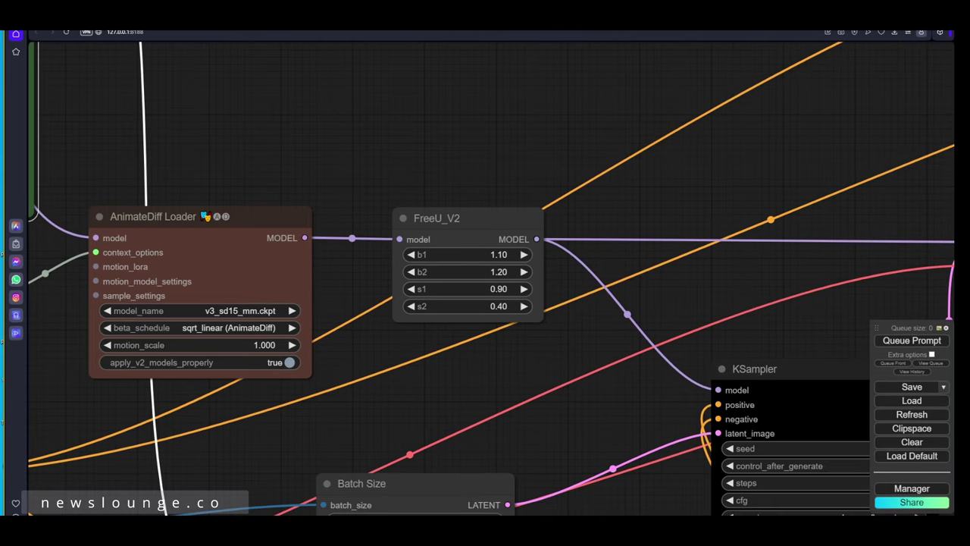
Switch to the browser with the Stable Diffusion Art article on FreeU and review its image comparisons with and without FreeU
key("alt+Tab")
scroll(310, 390, "down", 3)
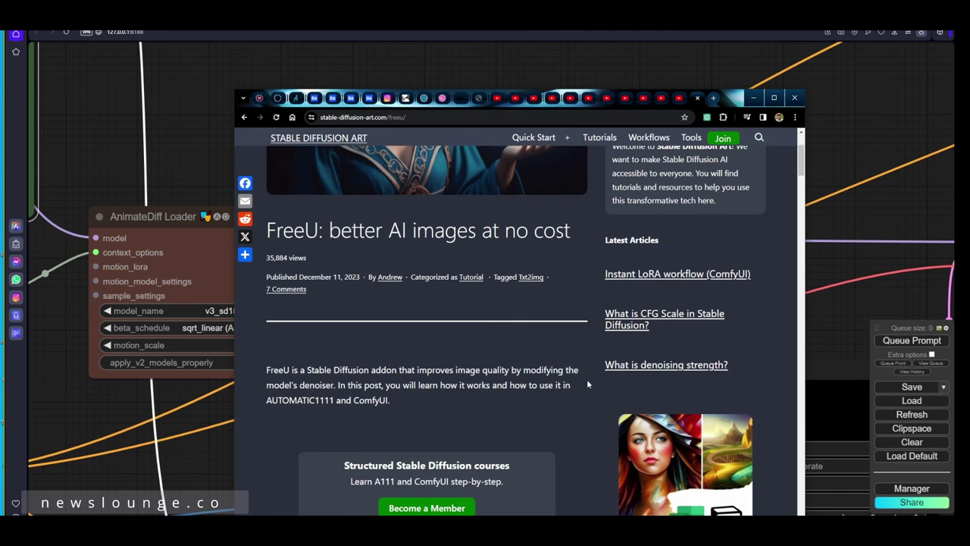
scroll(377, 419, "down", 15)
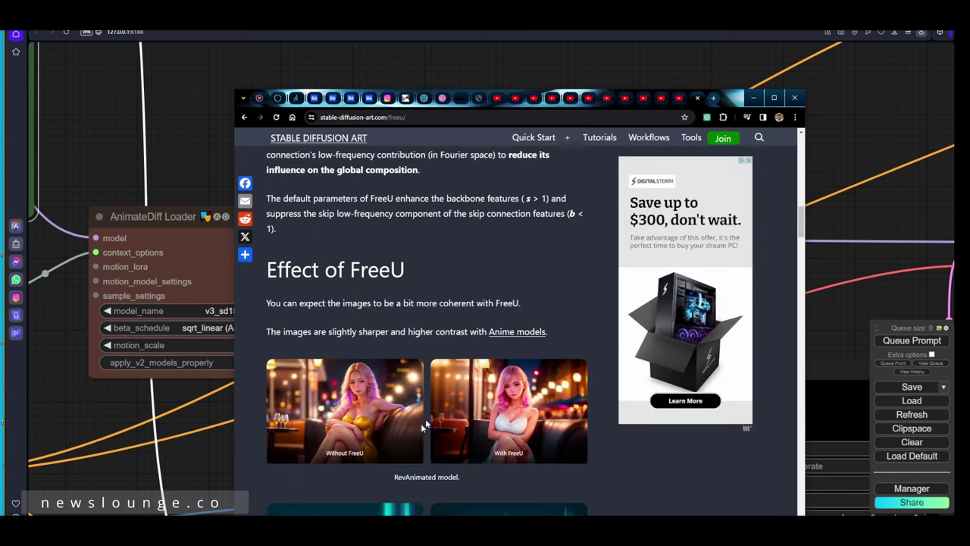
scroll(361, 495, "down", 1)
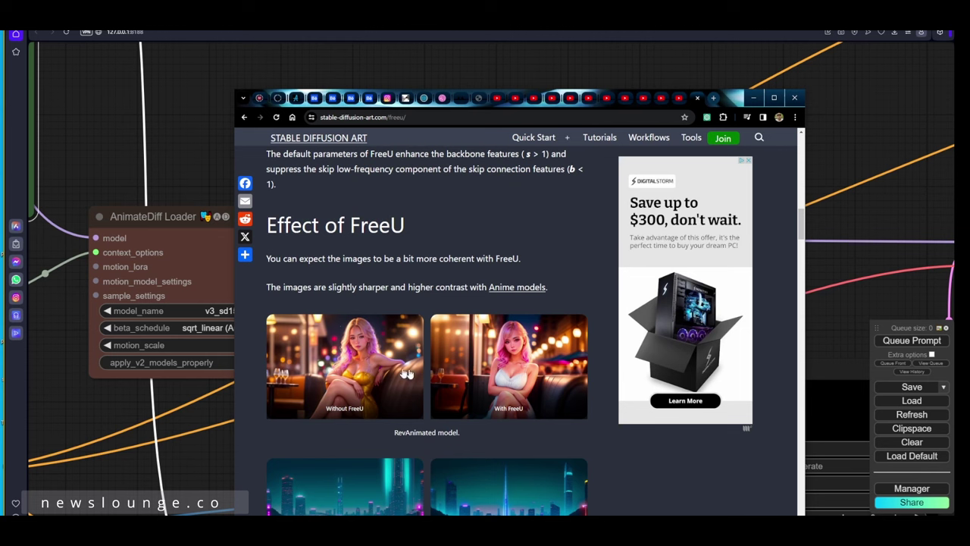
scroll(468, 447, "down", 5)
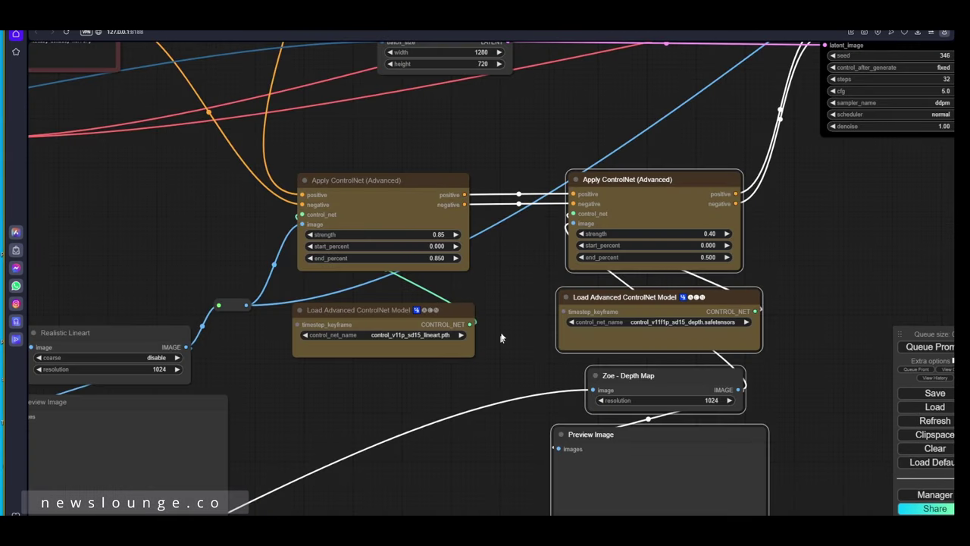
Inspect the line art and depth ControlNet branches, including their preprocessors, loaded models and Apply ControlNet (Advanced) settings
left_click_drag(339, 384, 391, 376)
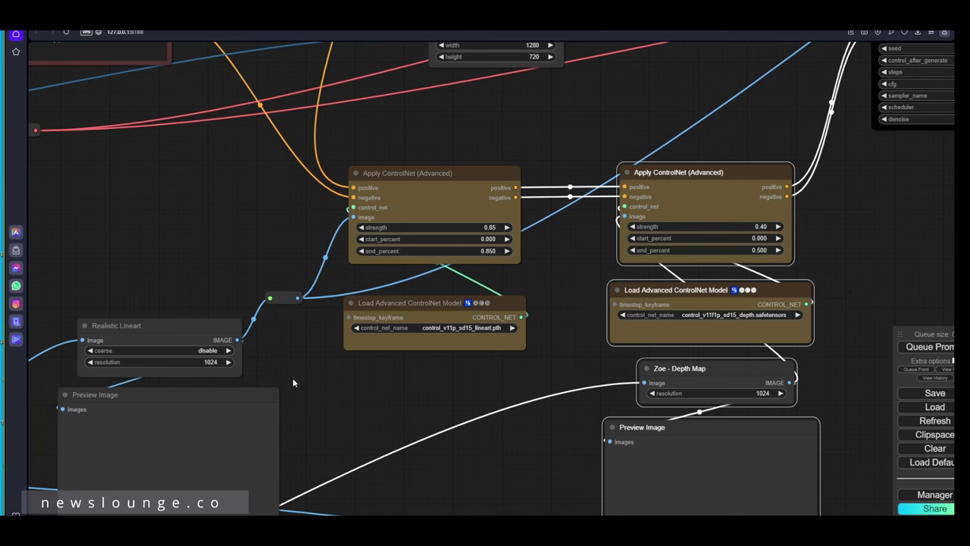
left_click_drag(292, 382, 341, 366)
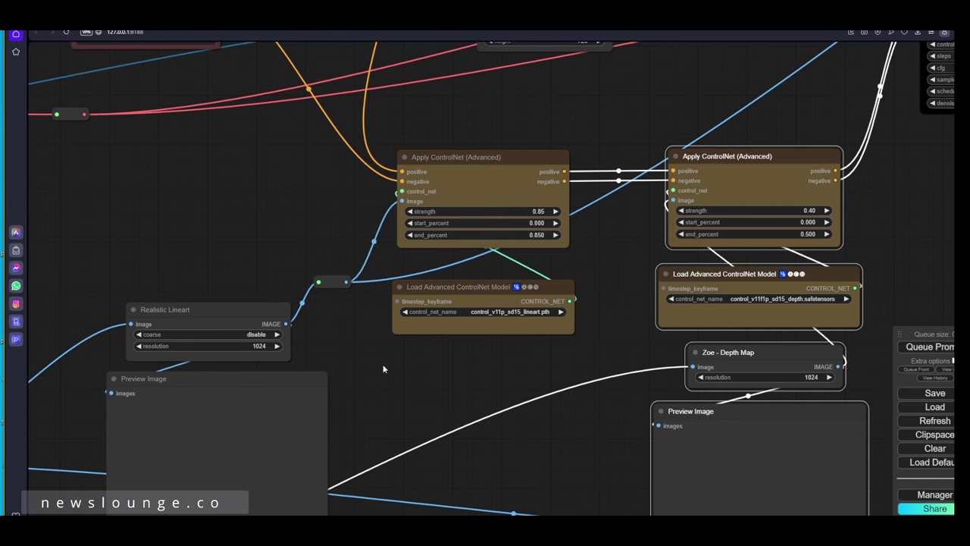
left_click_drag(622, 352, 613, 319)
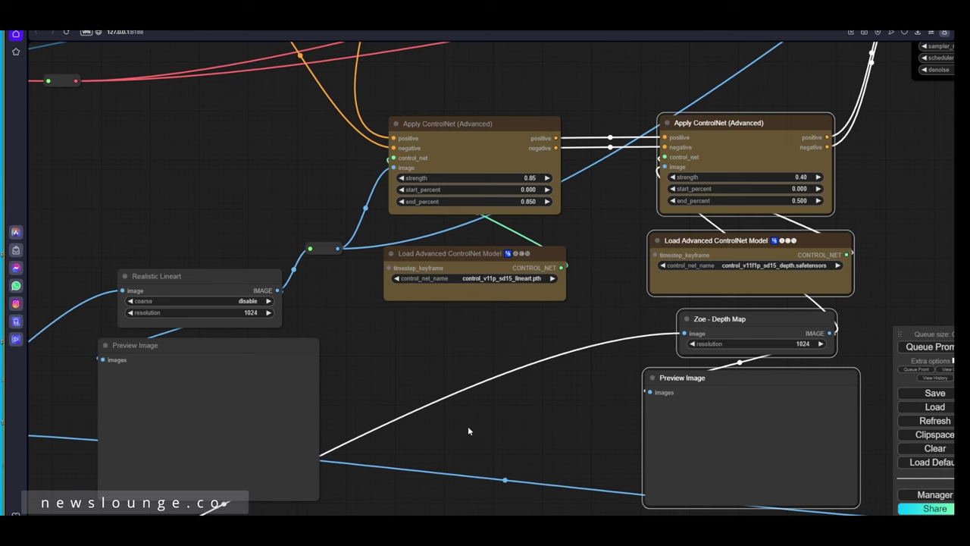
left_click_drag(580, 346, 356, 348)
left_click_drag(404, 208, 446, 303)
scroll(429, 293, "up", 5)
scroll(446, 303, "down", 2)
scroll(600, 365, "down", 1)
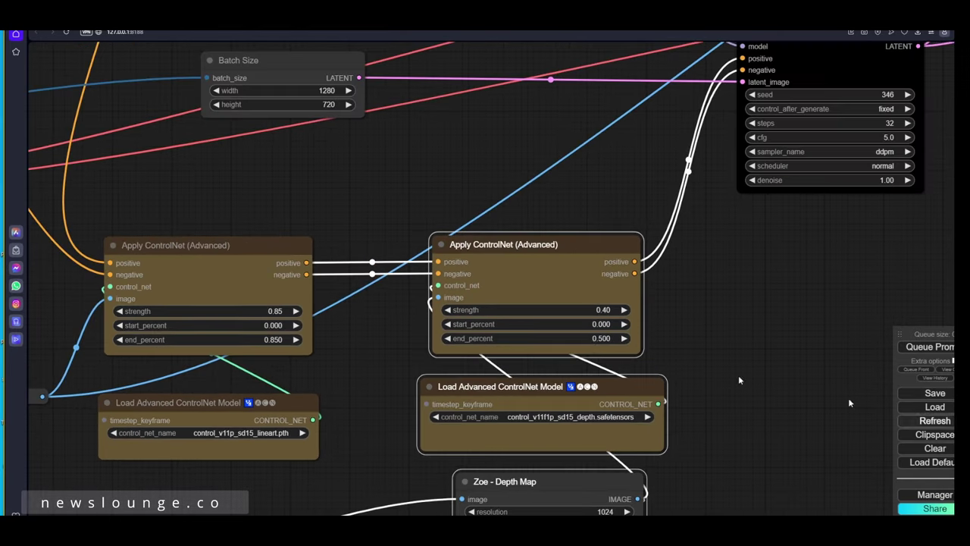
scroll(377, 344, "down", 2)
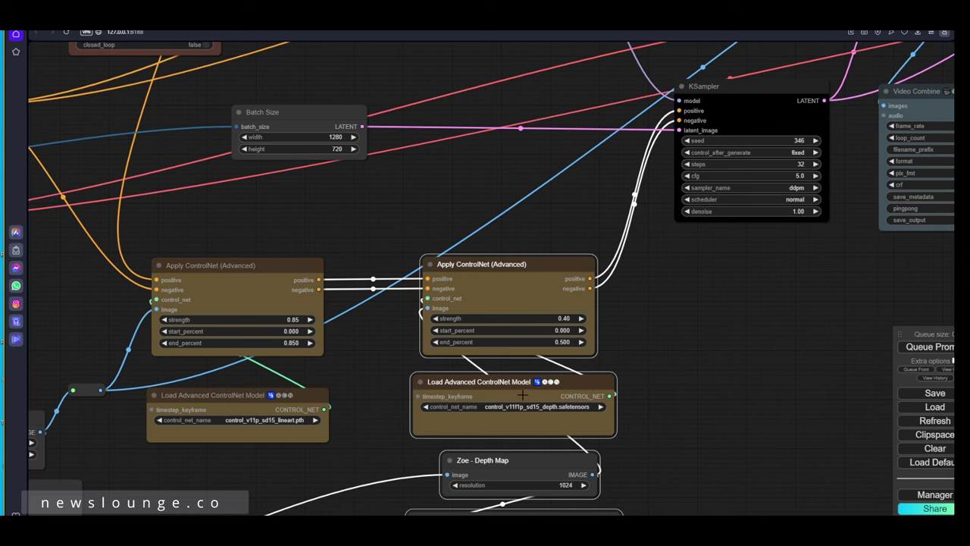
Inspect the first KSampler's settings, checking the options offered for its sampler_name and scheduler
left_click_drag(671, 262, 561, 392)
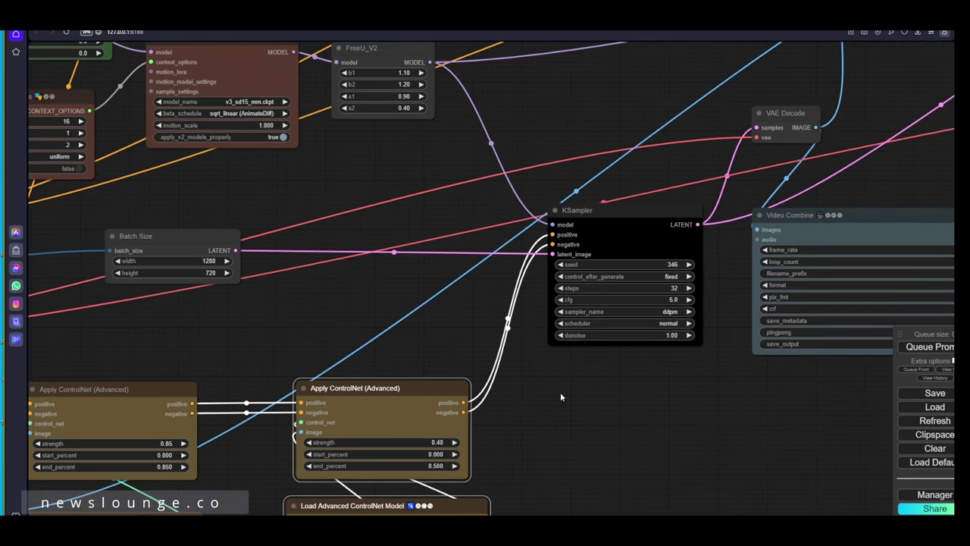
left_click_drag(707, 355, 454, 387)
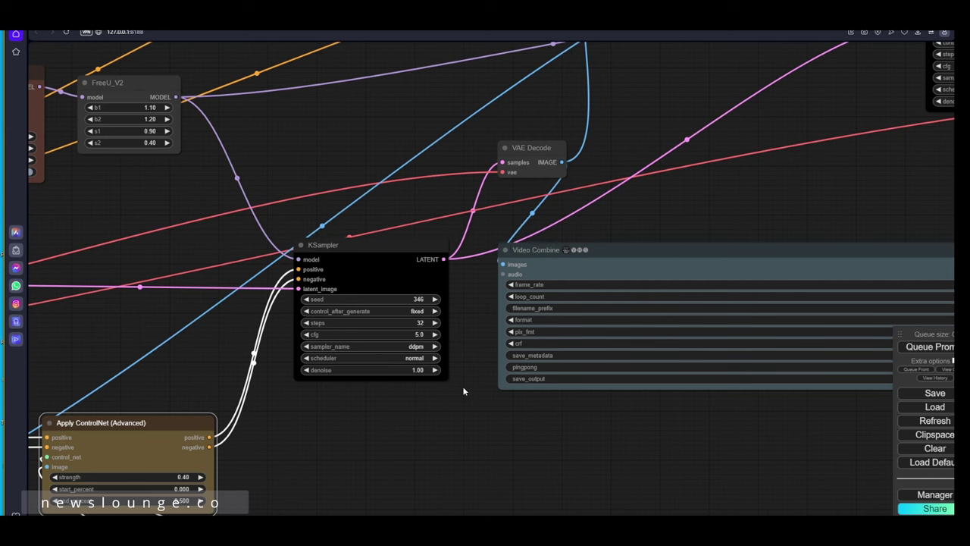
left_click(417, 347)
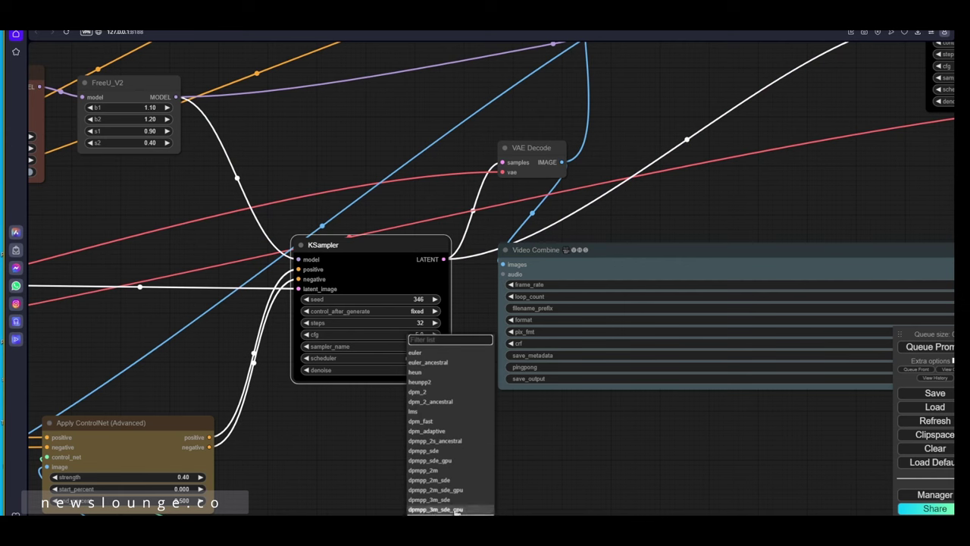
left_click(535, 451)
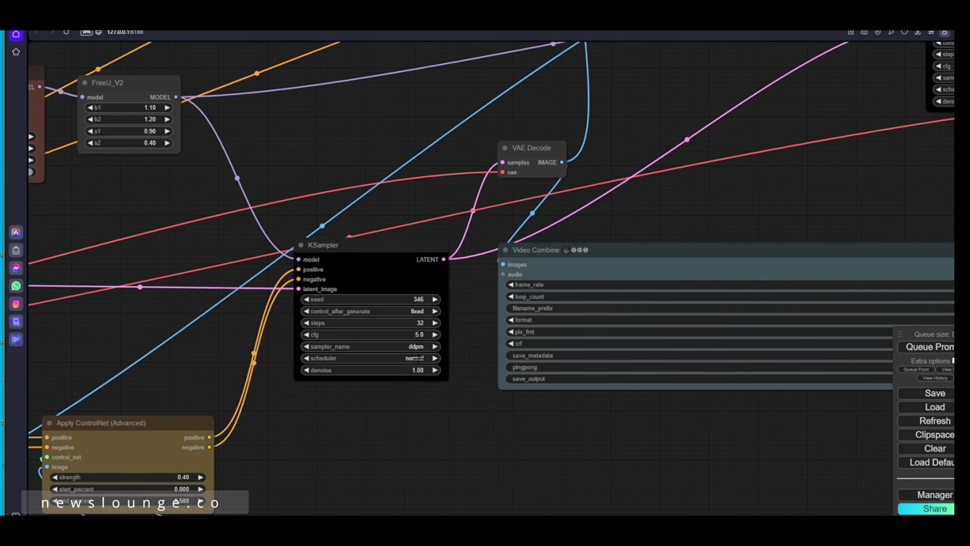
left_click(416, 358)
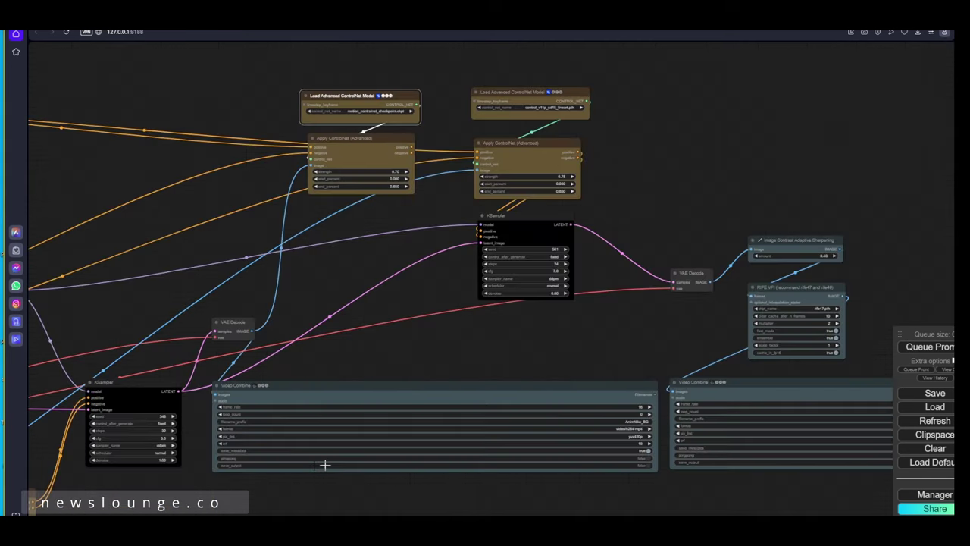
Trace the first KSampler's latent into the second KSampler, and inspect its ControlNets, VAE Decode, sharpening and RIFE VFI interpolation branch
scroll(341, 300, "up", 6)
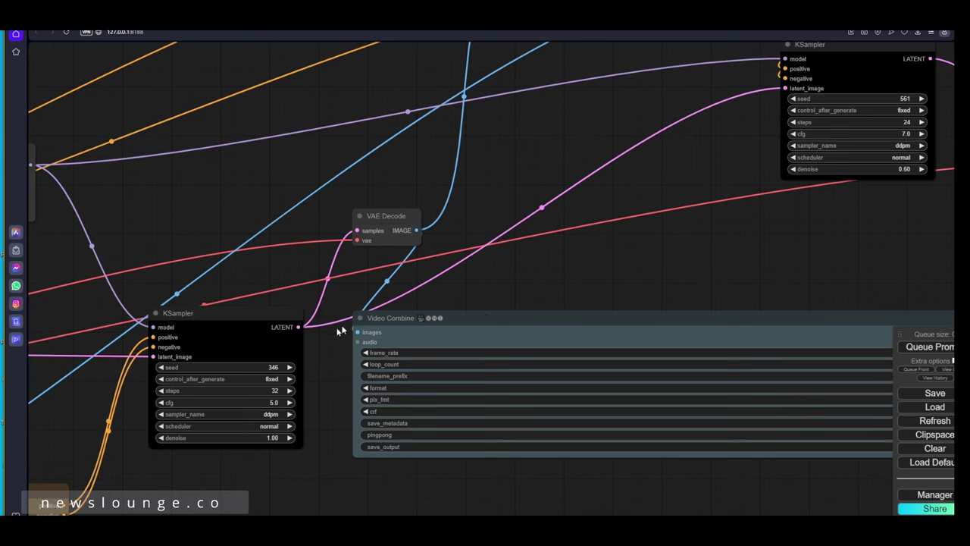
left_click_drag(557, 253, 437, 239)
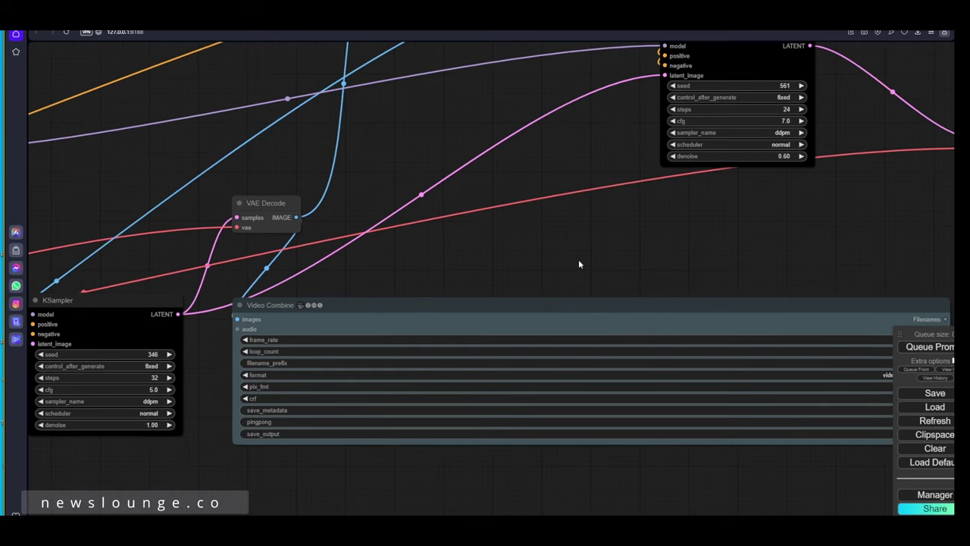
left_click_drag(580, 264, 390, 463)
scroll(398, 454, "down", 4)
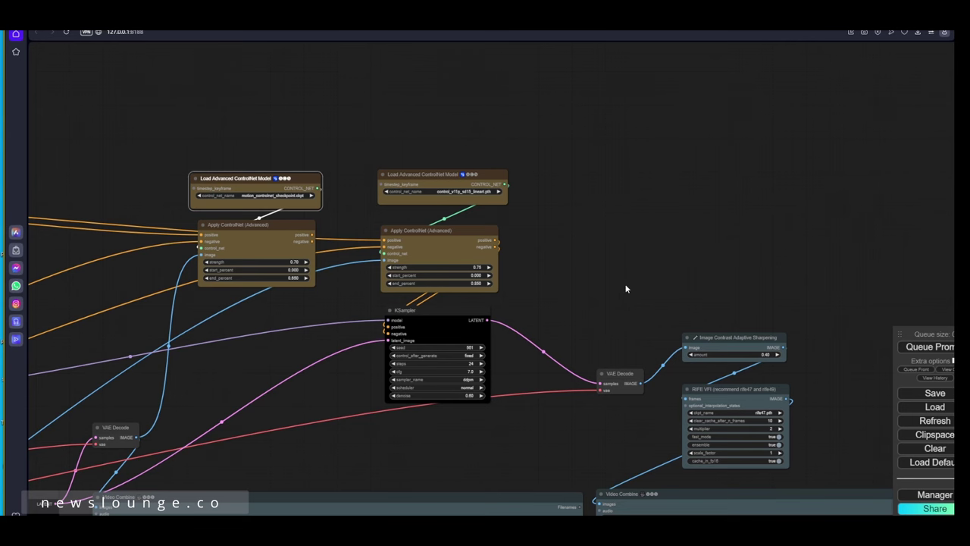
left_click_drag(641, 303, 619, 314)
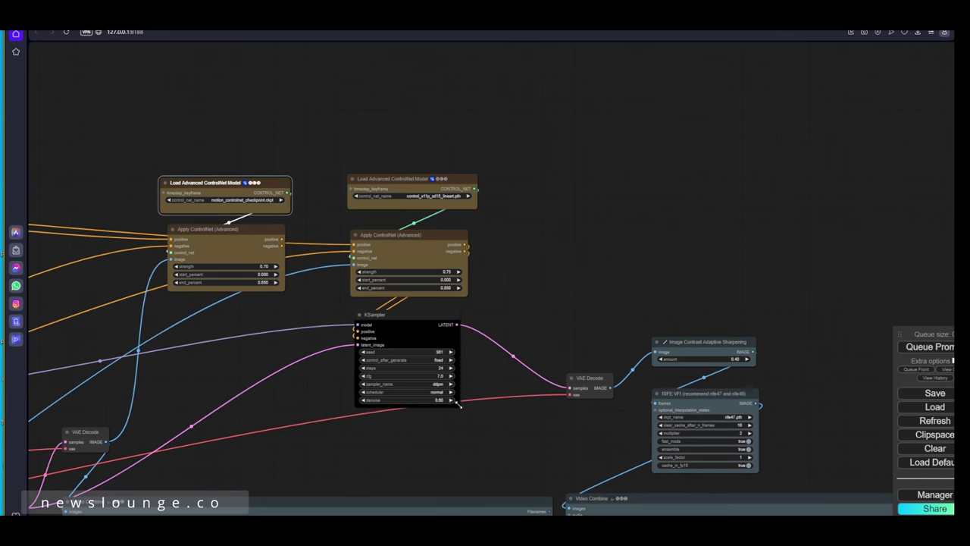
left_click_drag(658, 326, 541, 250)
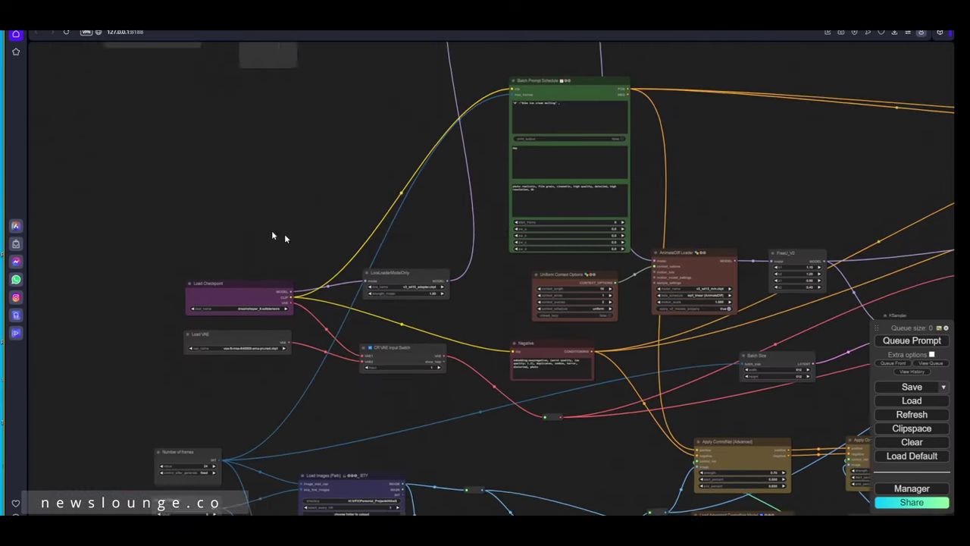
Nudge the Preview Image node below Prepare Image For Clip Vision and review the IPAdapter group with its ice cream reference image
left_click_drag(210, 113, 411, 453)
scroll(353, 339, "up", 6)
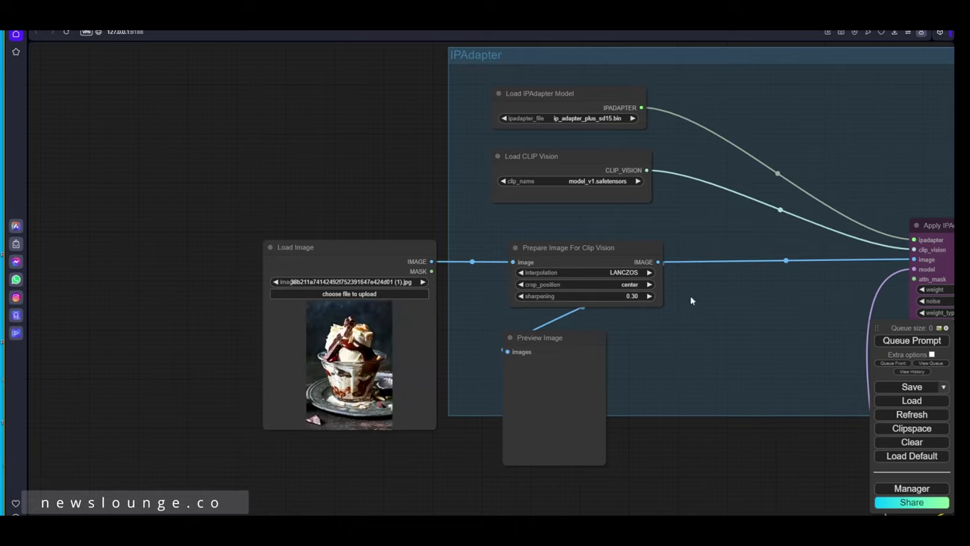
left_click_drag(689, 296, 595, 313)
left_click_drag(467, 356, 476, 352)
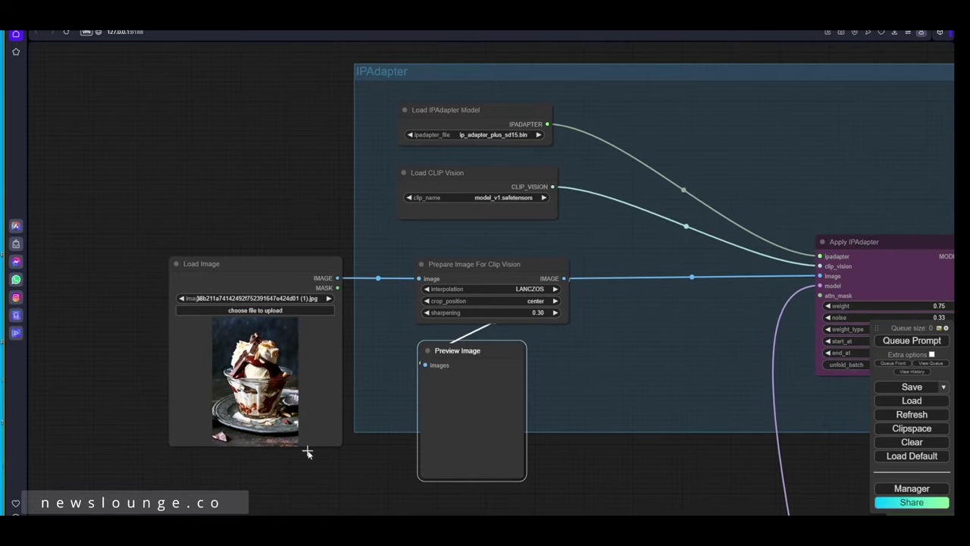
scroll(603, 391, "down", 2)
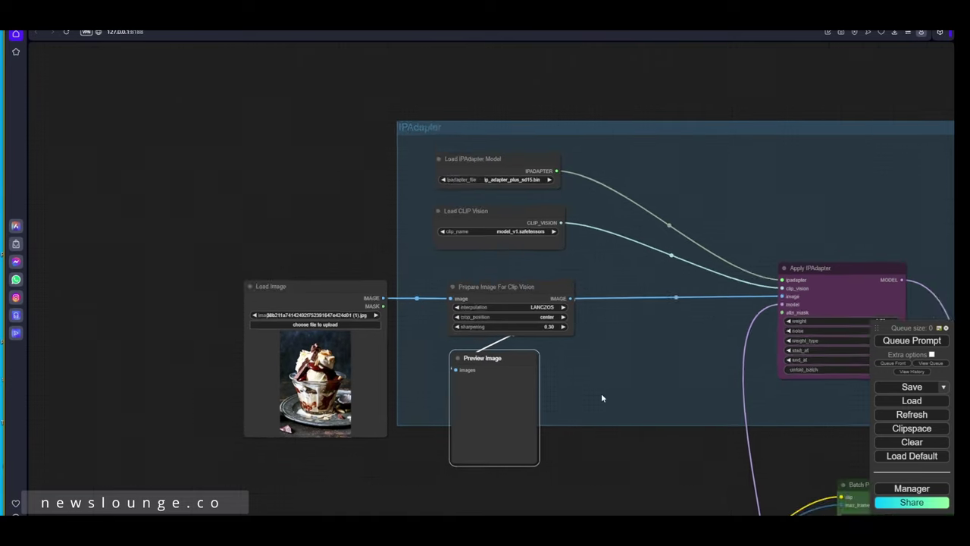
left_click_drag(602, 391, 491, 409)
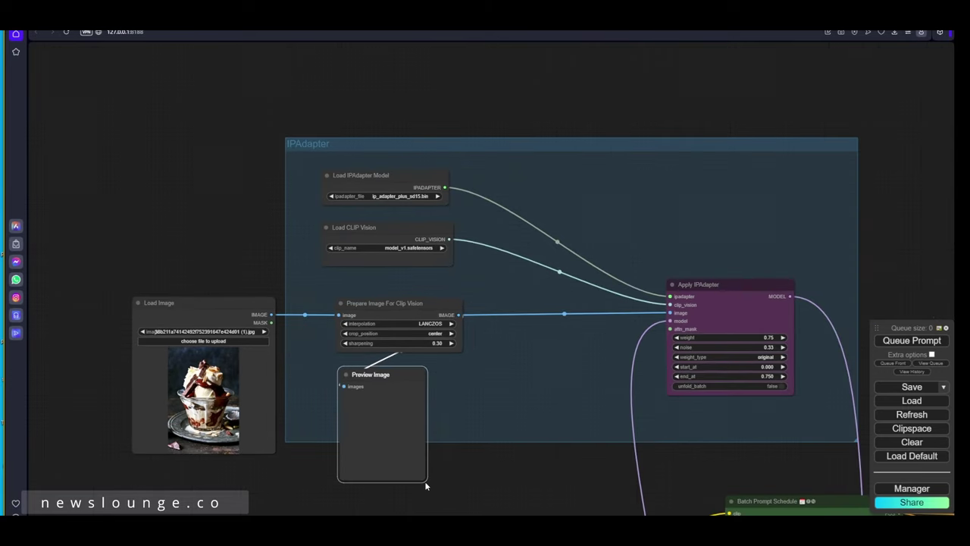
left_click_drag(563, 470, 266, 261)
Review the graph through to the Video Combine outputs and queue the prompt to render the workflow
scroll(425, 329, "down", 4)
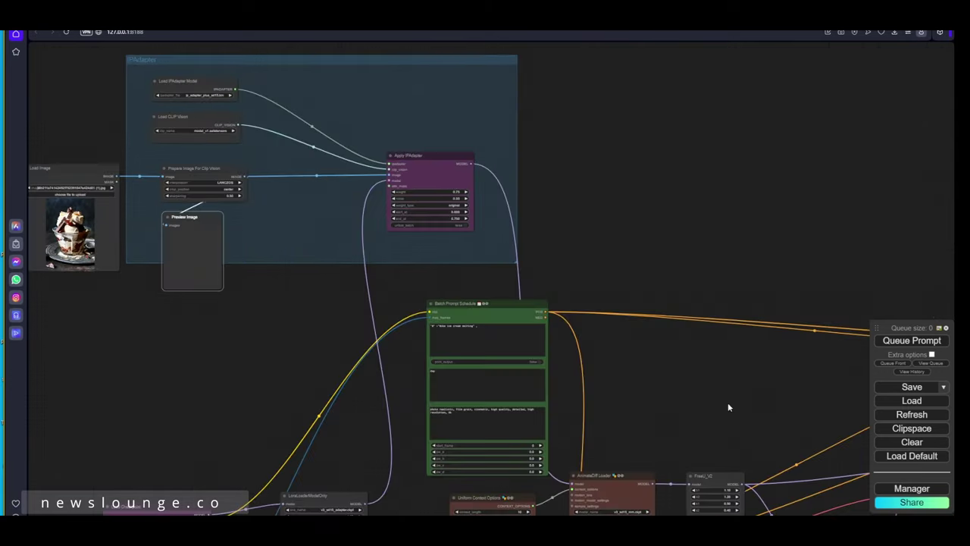
left_click_drag(732, 407, 405, 149)
scroll(623, 444, "down", 2)
scroll(623, 441, "down", 1)
left_click_drag(622, 441, 853, 317)
scroll(311, 251, "up", 9)
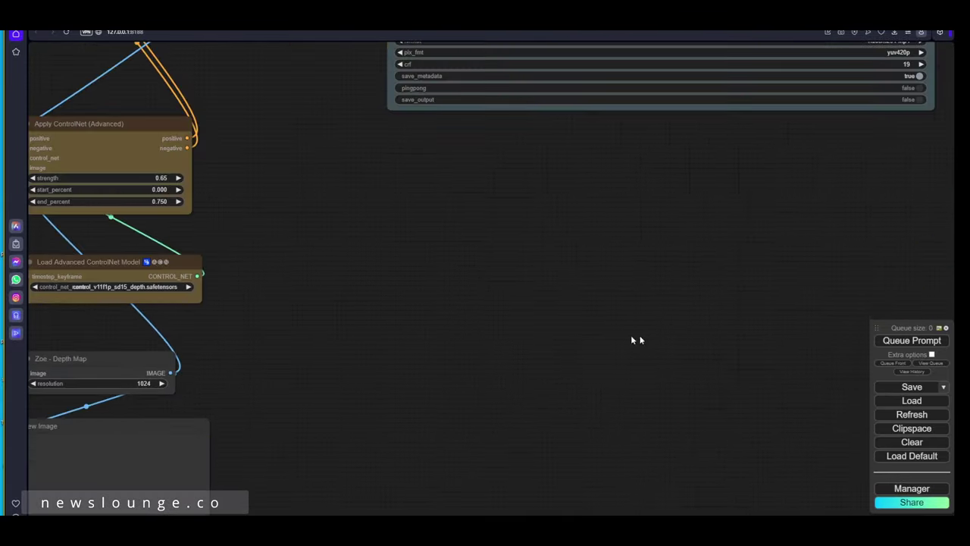
scroll(750, 323, "down", 4)
left_click_drag(749, 319, 506, 361)
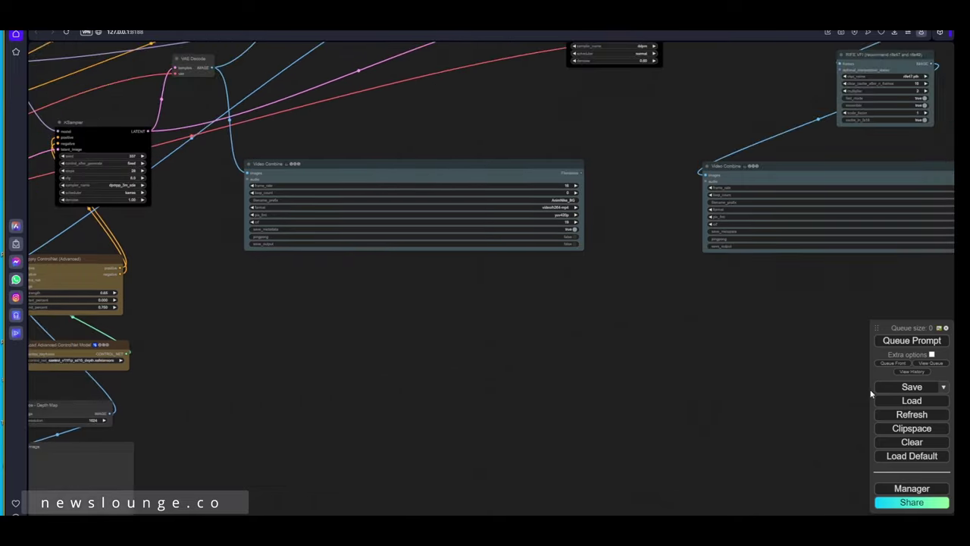
left_click(915, 345)
Check the loaded source frames in their Preview Image node and resize that node
left_click_drag(511, 319, 645, 456)
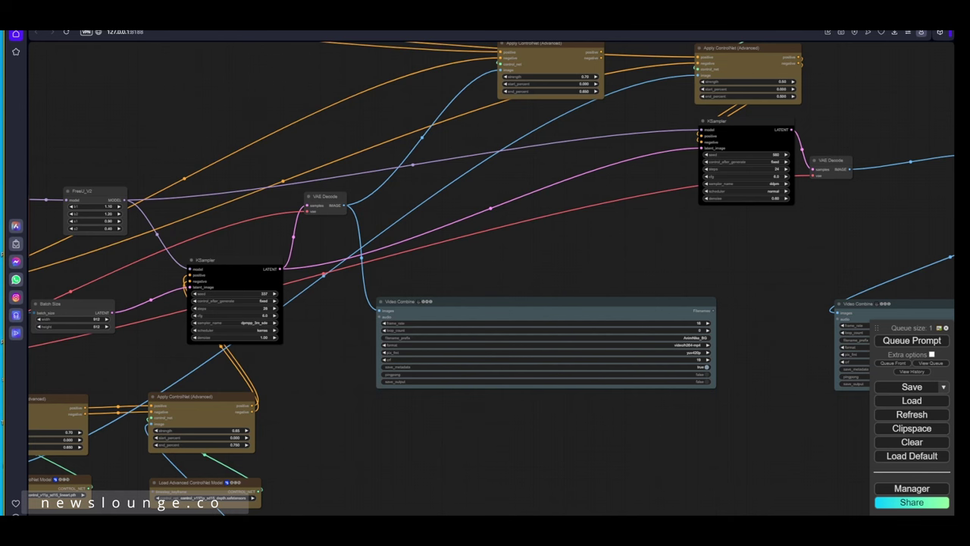
left_click_drag(196, 485, 550, 182)
scroll(552, 307, "up", 2)
left_click_drag(152, 310, 602, 368)
scroll(501, 353, "up", 3)
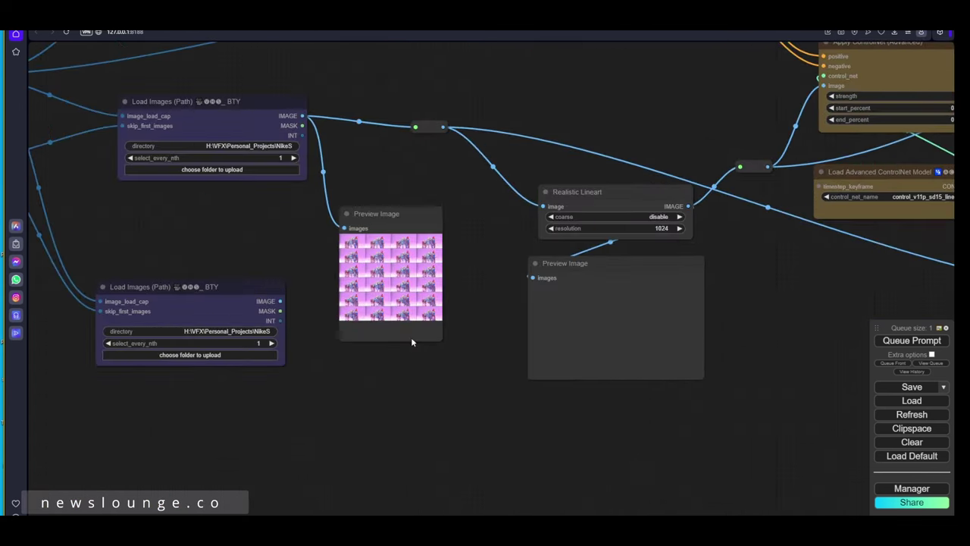
scroll(415, 338, "up", 1)
left_click_drag(442, 340, 501, 319)
left_click_drag(476, 343, 368, 381)
Examine the generated depth frames in the Preview Image node below Zoe - Depth Map
left_click_drag(768, 336, 166, 271)
scroll(559, 328, "up", 6)
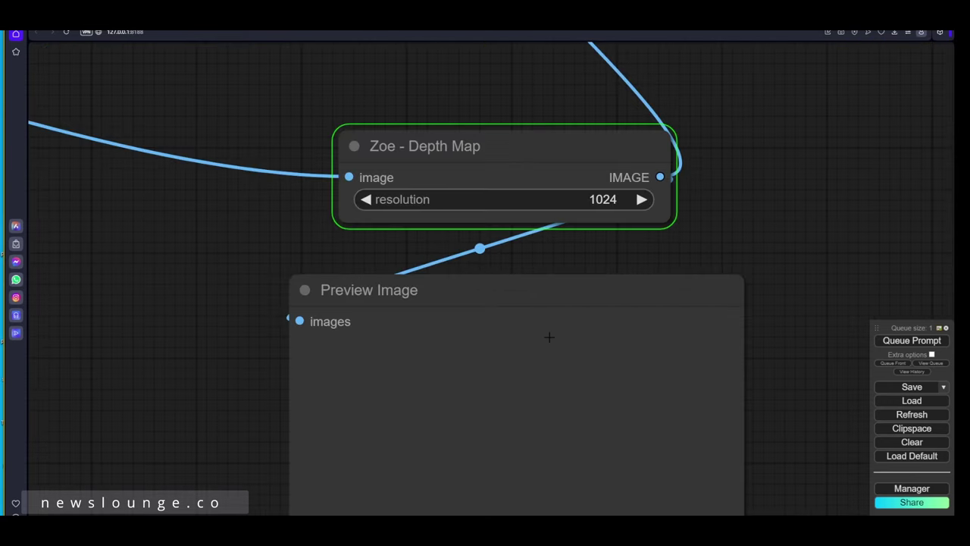
left_click(549, 337)
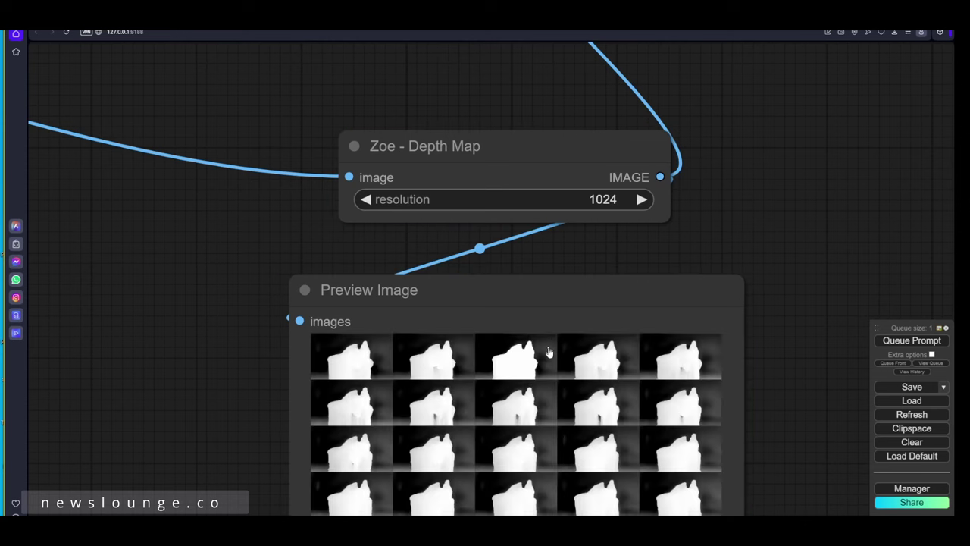
left_click_drag(770, 447, 749, 352)
scroll(686, 425, "up", 5)
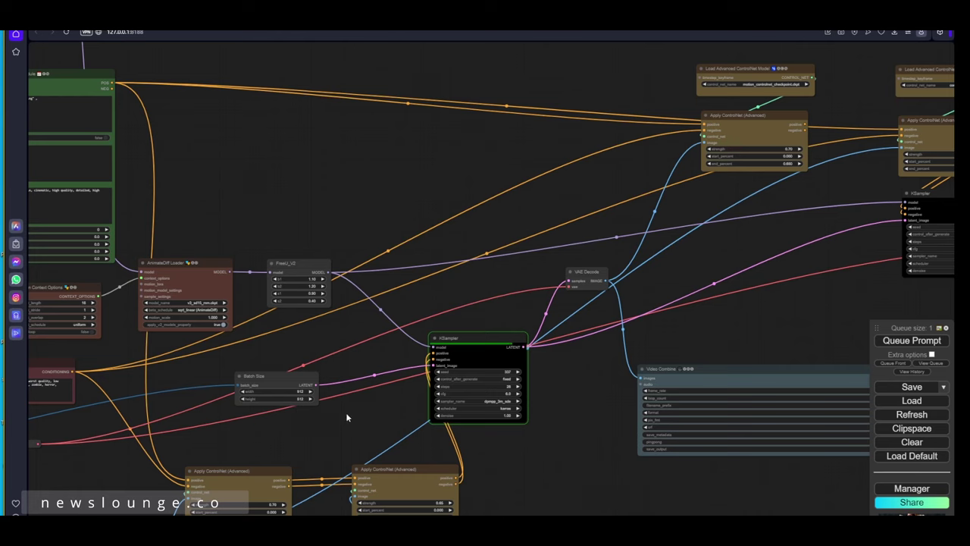
Follow the first KSampler's output to the AnimNike_BG Video Combine, examine the rendered video and pause its preview
scroll(504, 424, "up", 6)
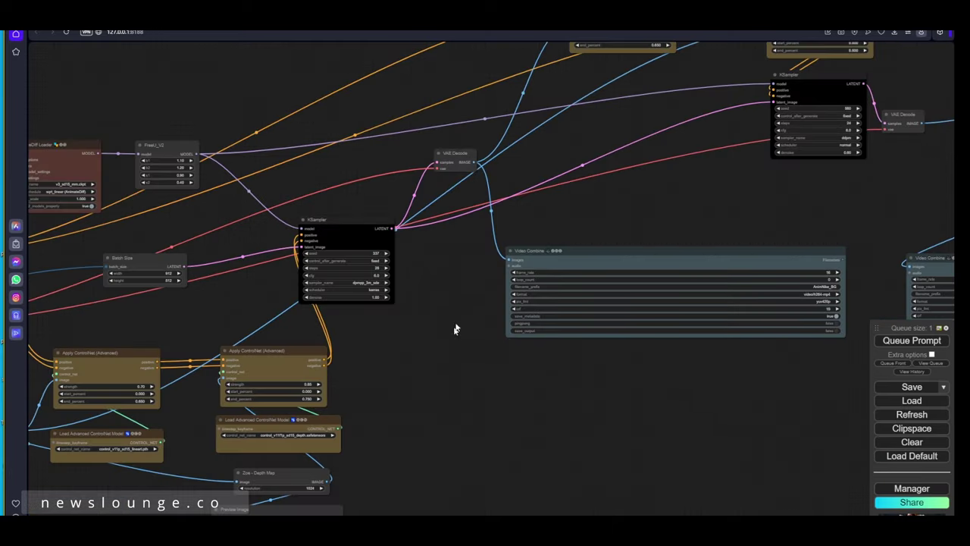
left_click_drag(457, 329, 373, 359)
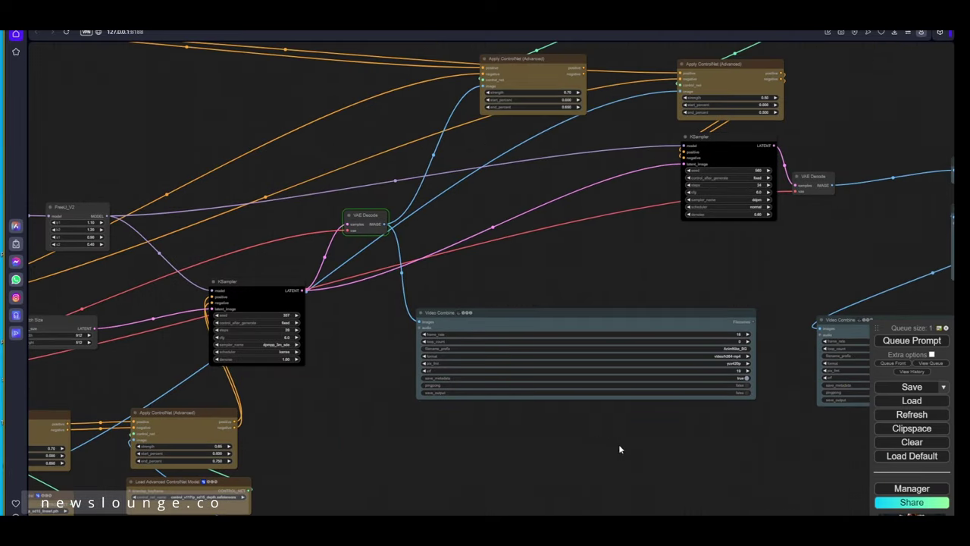
left_click_drag(619, 445, 526, 363)
scroll(527, 362, "up", 3)
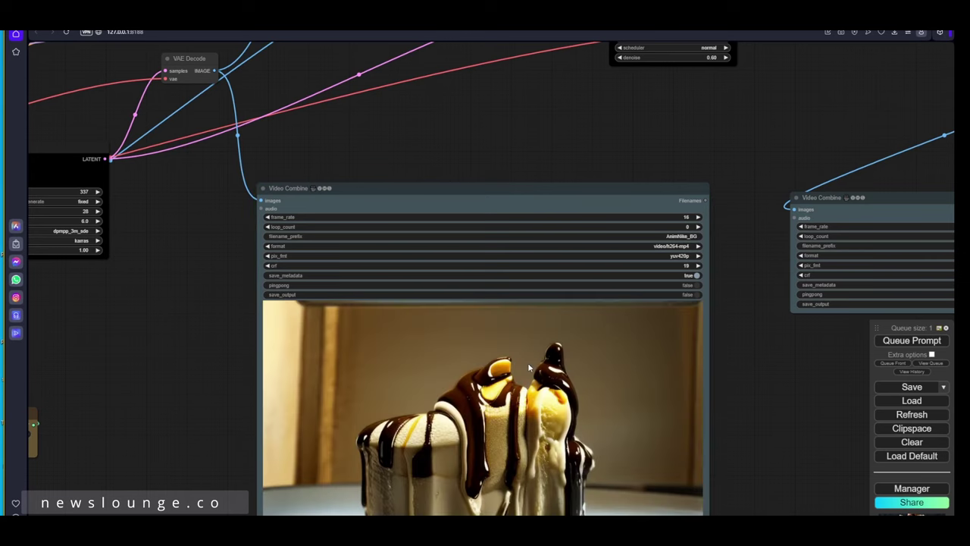
left_click_drag(714, 415, 671, 327)
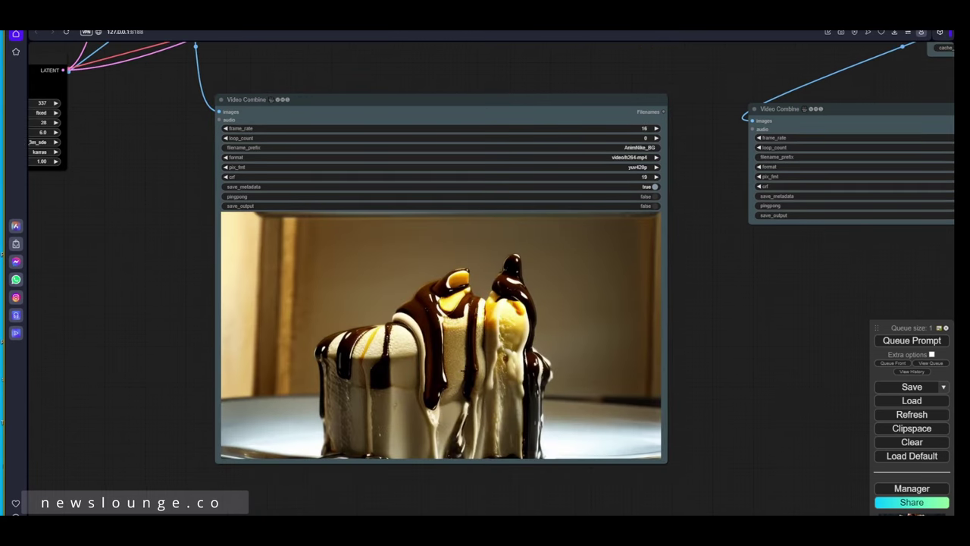
scroll(466, 370, "up", 3)
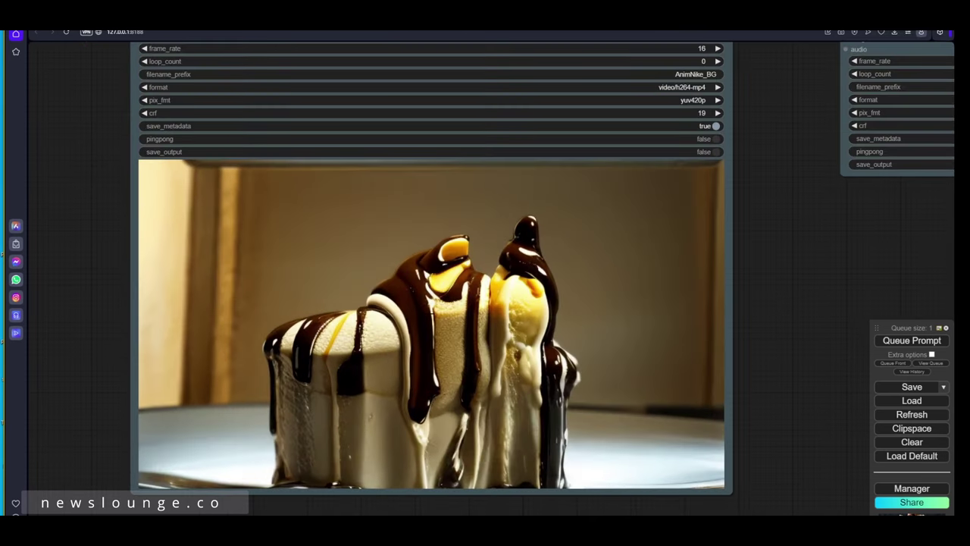
right_click(407, 298)
left_click(436, 243)
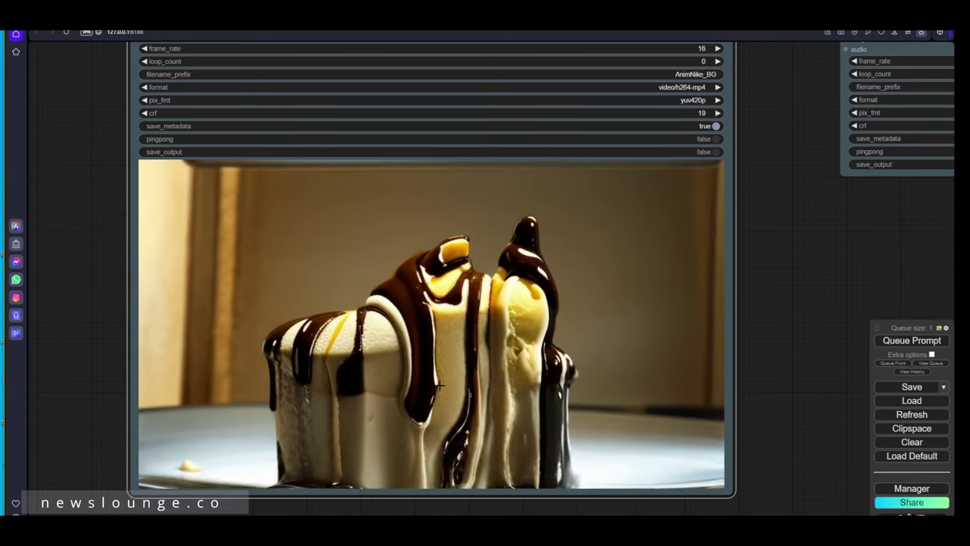
Pause the second Video Combine's preview and compare its video side by side with the first KSampler's result
scroll(557, 435, "down", 5)
scroll(591, 441, "up", 3)
right_click(532, 341)
left_click(567, 243)
scroll(483, 340, "down", 2)
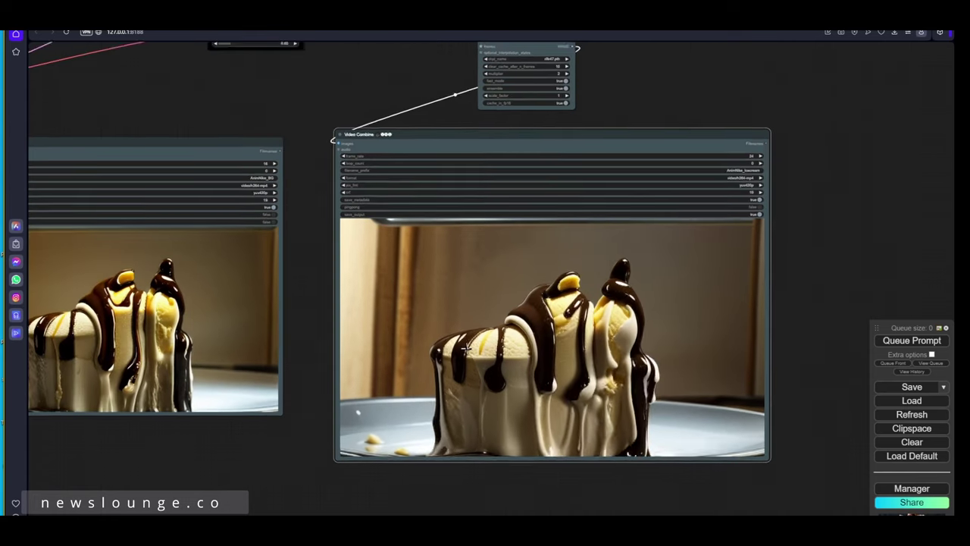
left_click_drag(480, 339, 485, 295)
left_click_drag(367, 368, 432, 293)
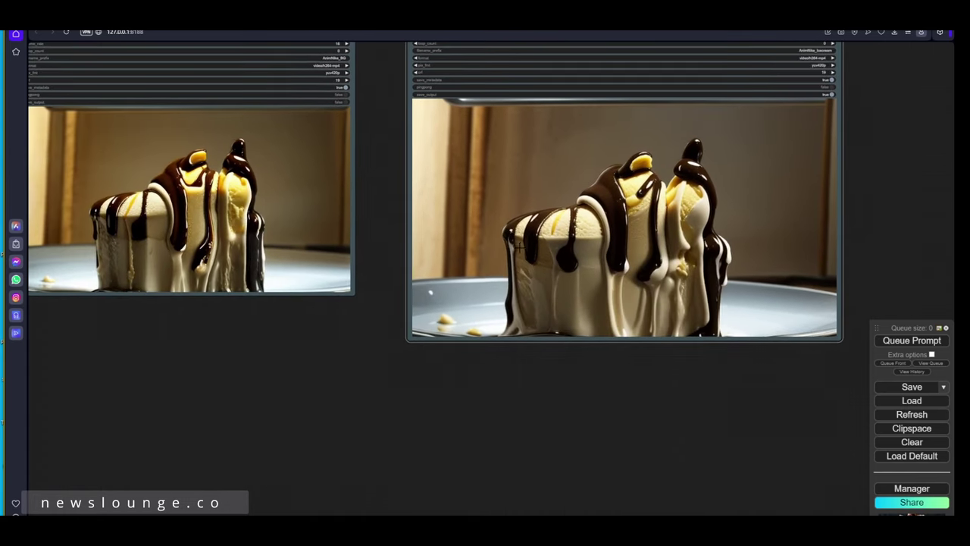
scroll(279, 219, "down", 1)
left_click_drag(276, 116, 281, 147)
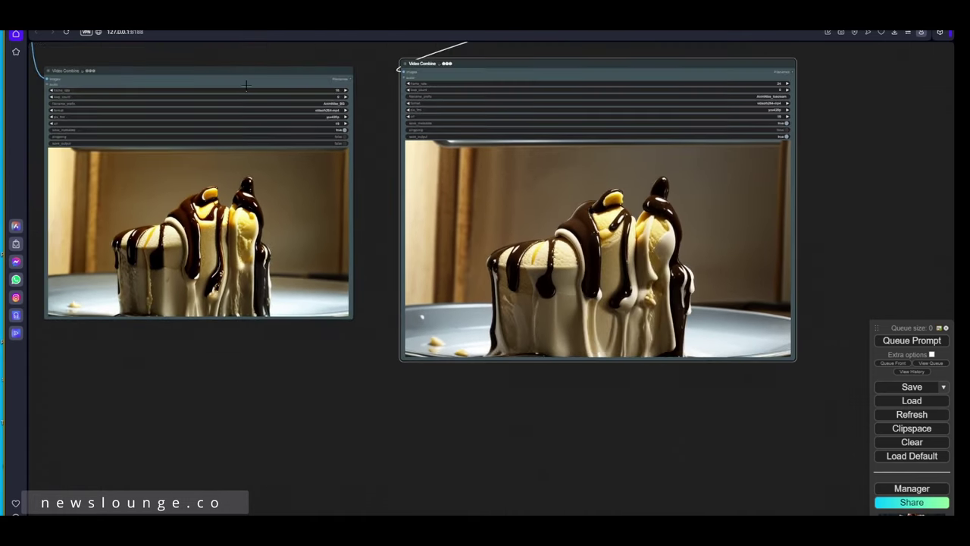
Place the AnimNike_BG Video Combine node beneath the second one, match their widths, and resume the upper video preview
left_click_drag(248, 83, 601, 379)
right_click(554, 214)
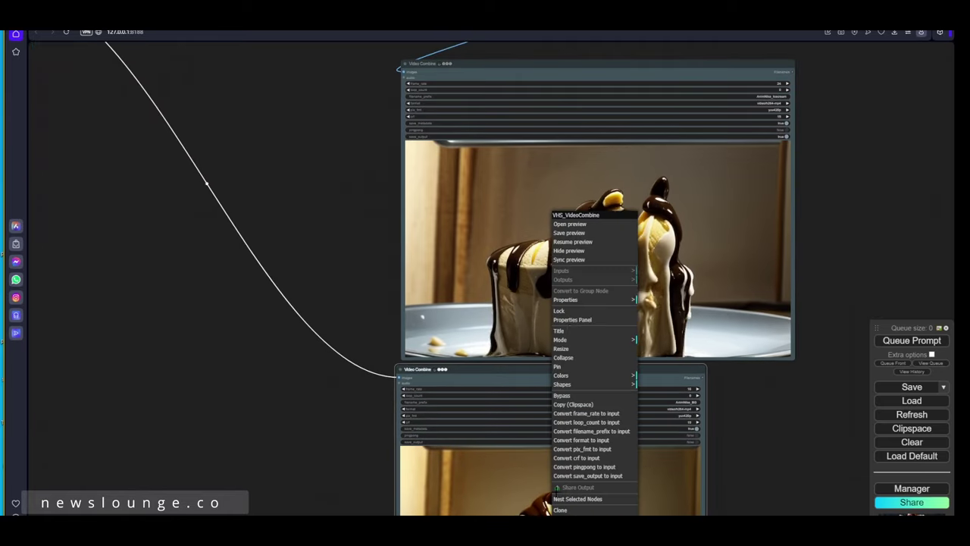
left_click(568, 243)
left_click_drag(757, 430, 658, 340)
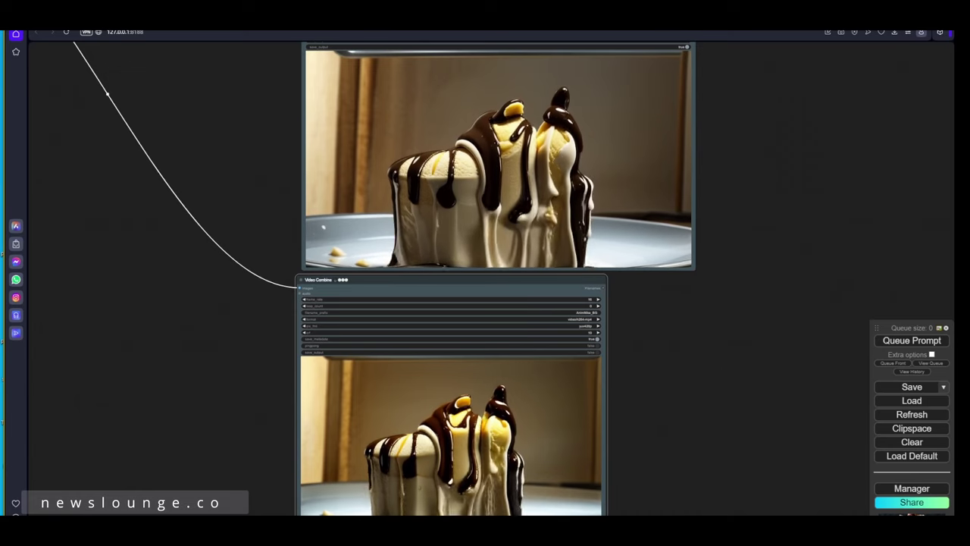
left_click_drag(605, 529, 699, 543)
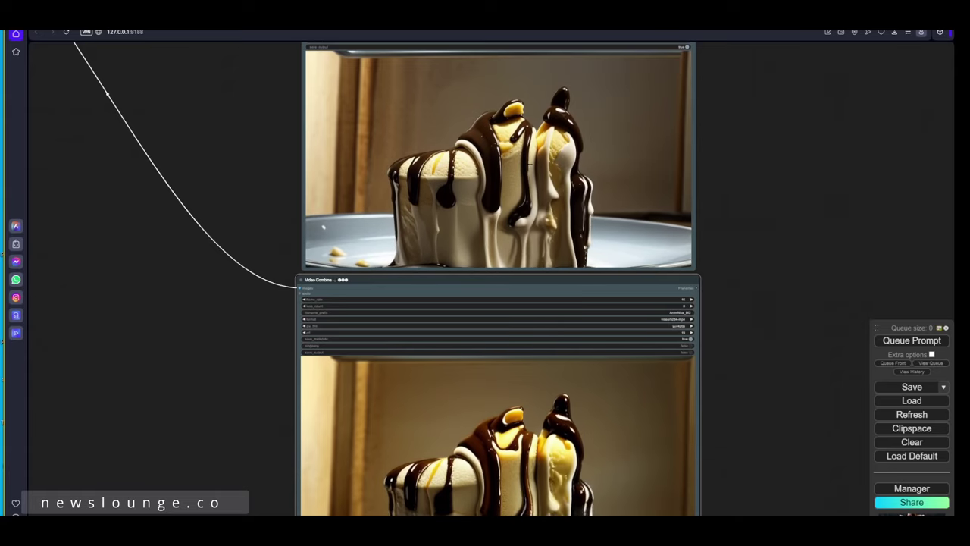
Examine the second Video Combine's render up close, studying the melting chocolate and ice cream details
scroll(533, 168, "up", 6)
left_click_drag(534, 169, 529, 253)
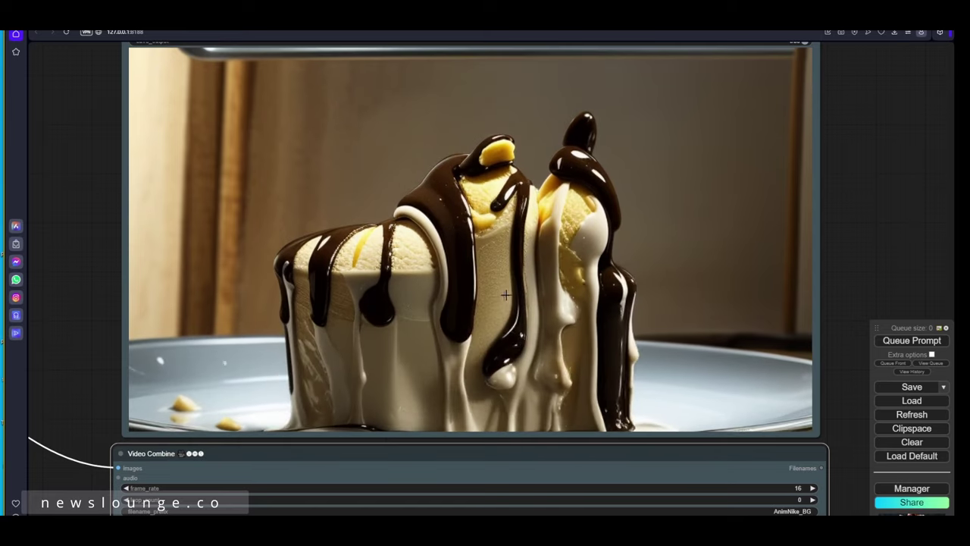
left_click_drag(529, 275, 532, 335)
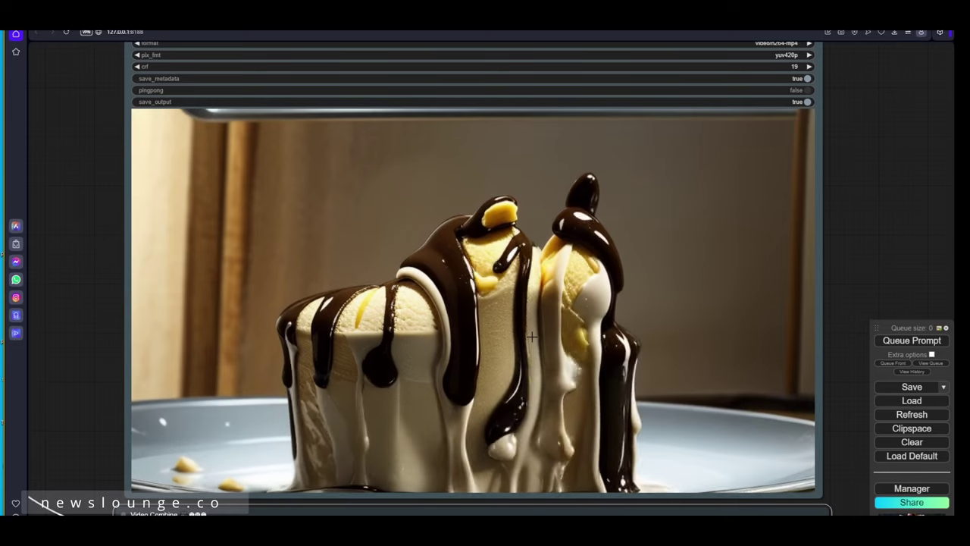
scroll(504, 358, "down", 2)
left_click_drag(507, 312, 495, 252)
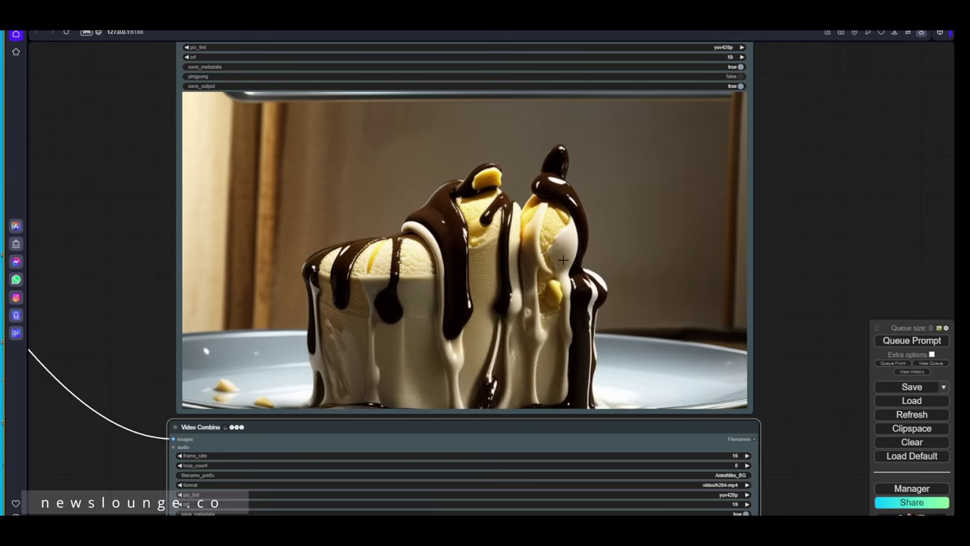
left_click_drag(563, 278, 560, 334)
scroll(559, 326, "down", 2)
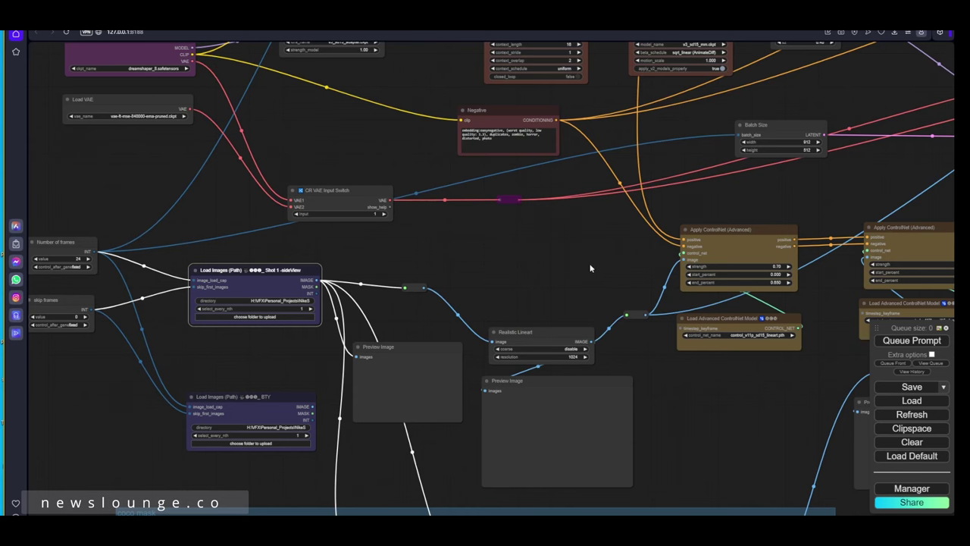
Slightly enlarge the Realistic Lineart node and nudge it within the line art branch
left_click_drag(577, 278, 543, 283)
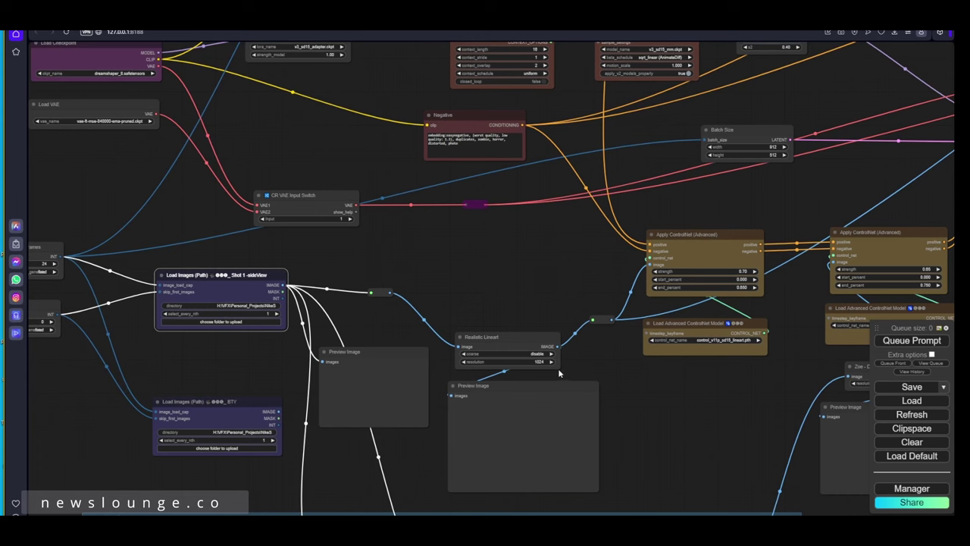
left_click_drag(558, 368, 566, 371)
left_click_drag(524, 339, 530, 340)
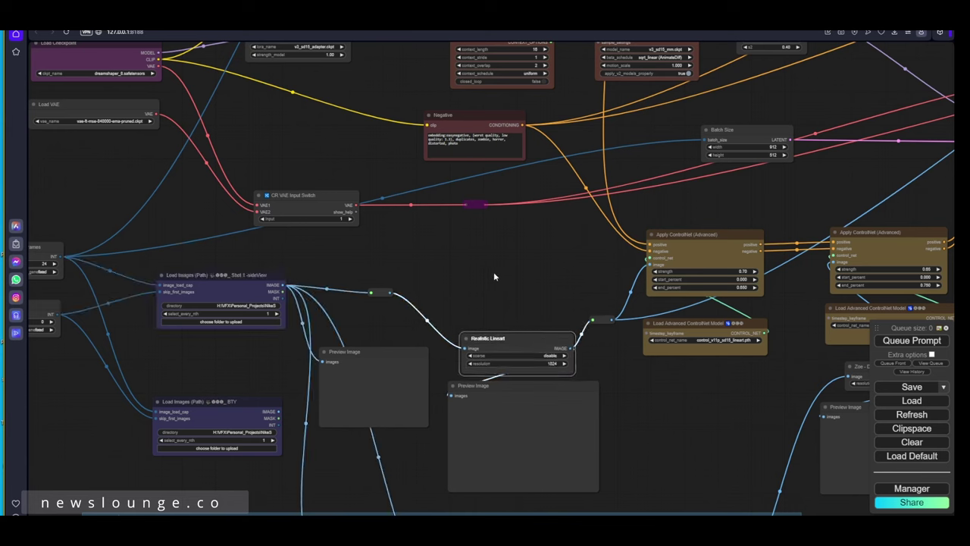
Nudge the reroute node between the Shot 1 image loader and Realistic Lineart, and queue the workflow
left_click_drag(379, 268, 466, 282)
left_click(120, 314)
left_click_drag(552, 286, 494, 292)
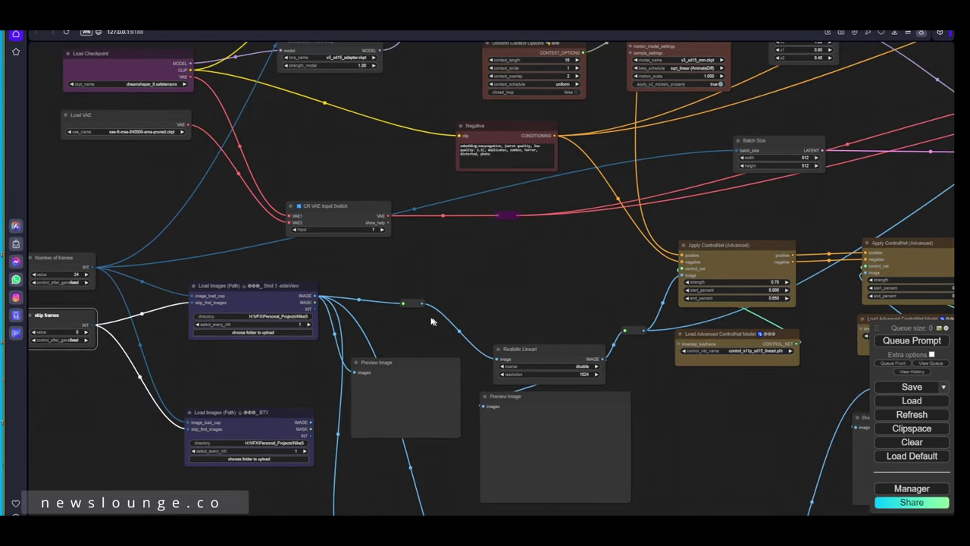
left_click(409, 303)
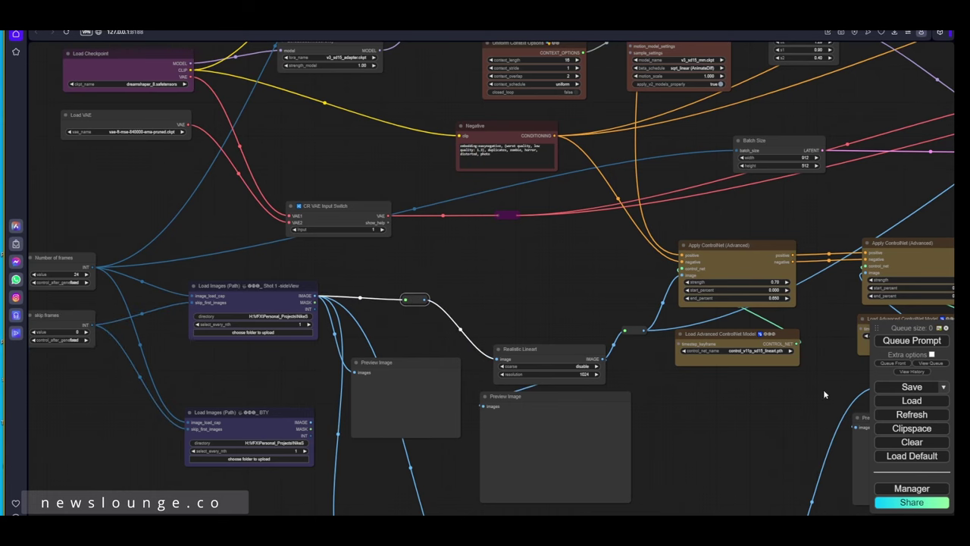
scroll(806, 393, "right", 3)
left_click(912, 340)
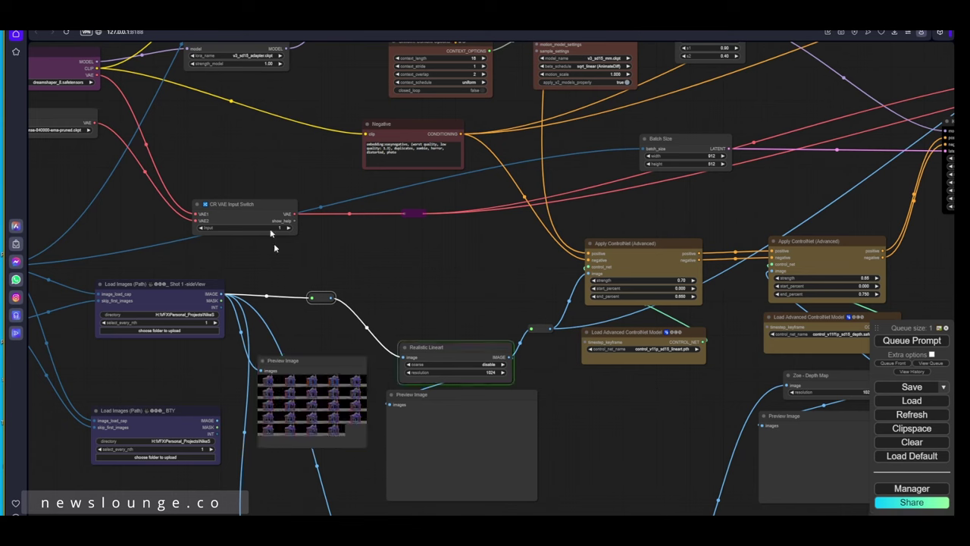
Review the IPAdapter and prompt sections, and nudge the LoraLoaderModelOnly node slightly downward
left_click_drag(261, 176, 427, 294)
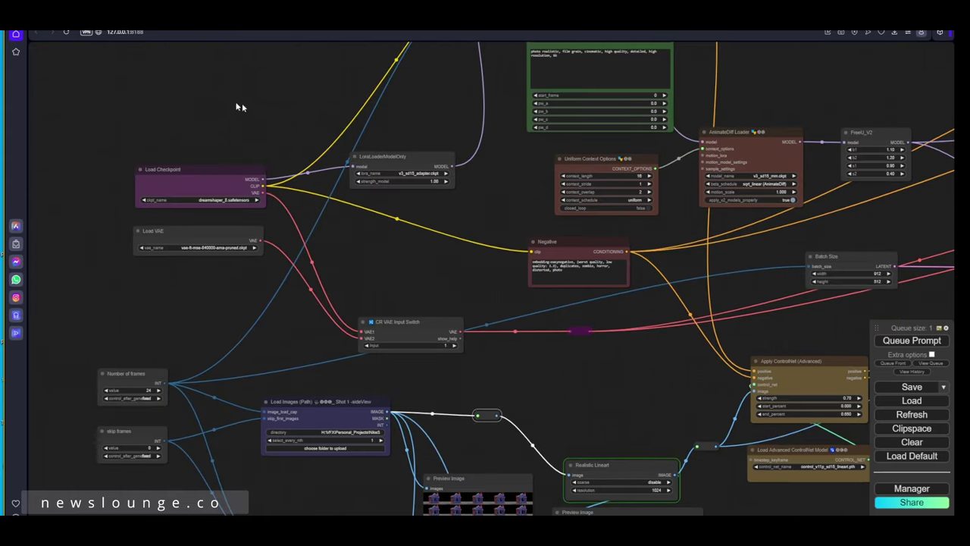
left_click_drag(259, 108, 286, 292)
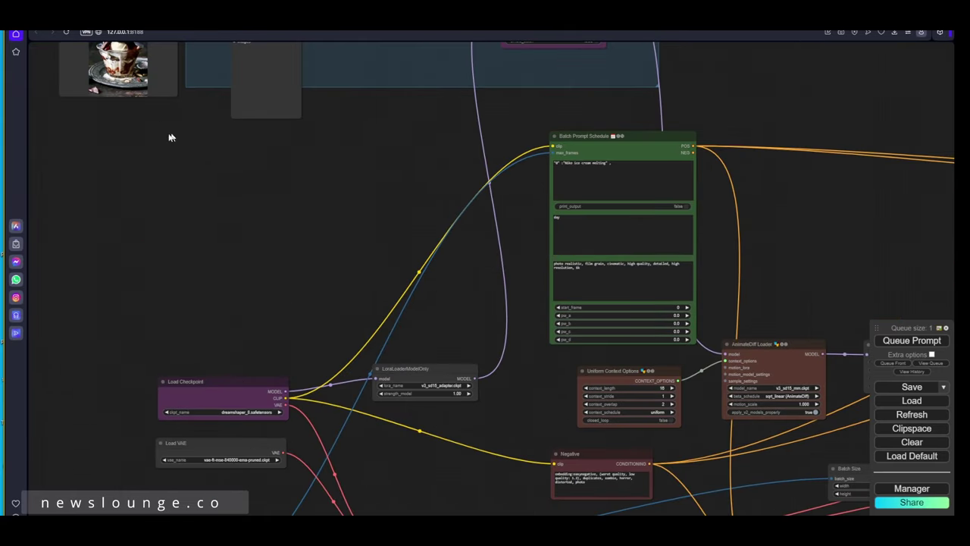
left_click_drag(208, 177, 347, 340)
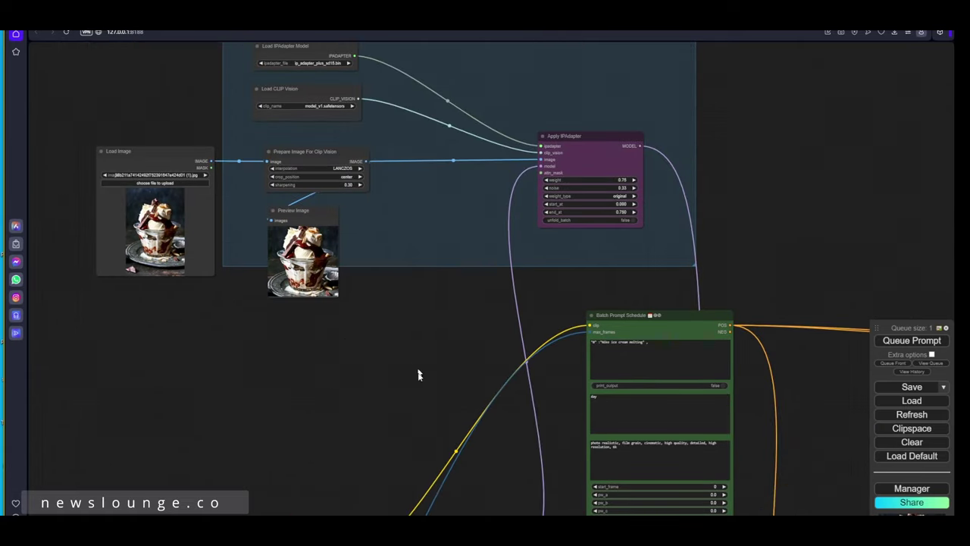
left_click_drag(412, 383, 239, 240)
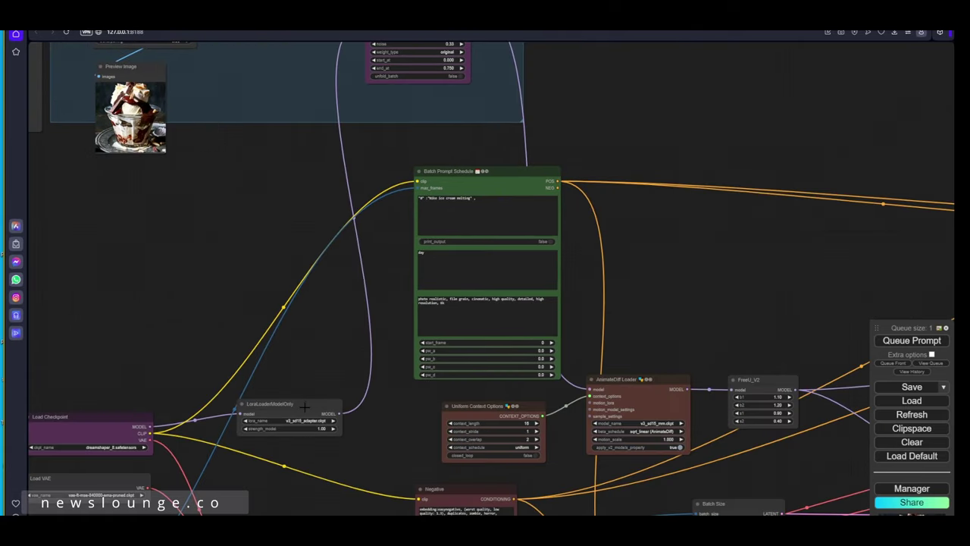
left_click_drag(304, 407, 305, 417)
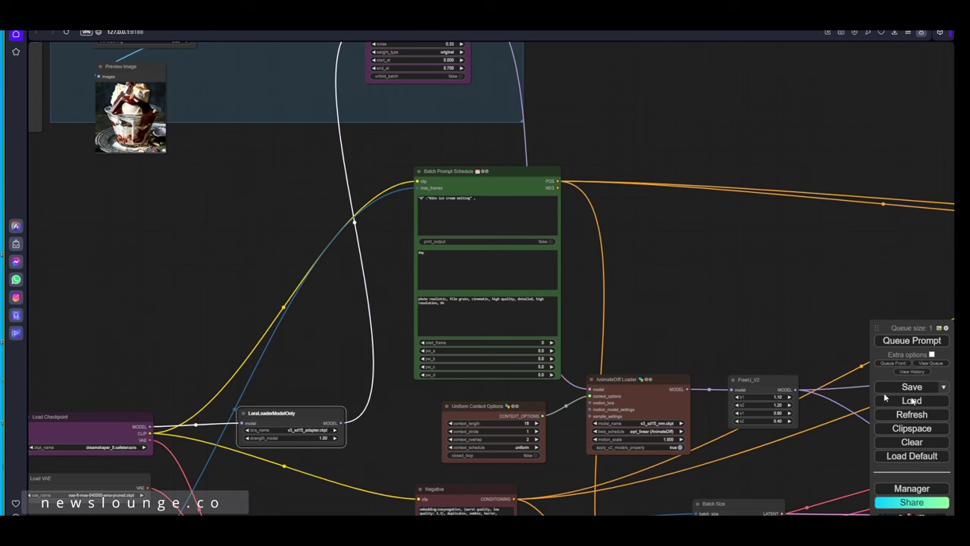
Show the running queue and check the line art preview and the coco mask group's processing
left_click_drag(767, 321, 632, 2)
left_click_drag(525, 432, 552, 113)
left_click(931, 363)
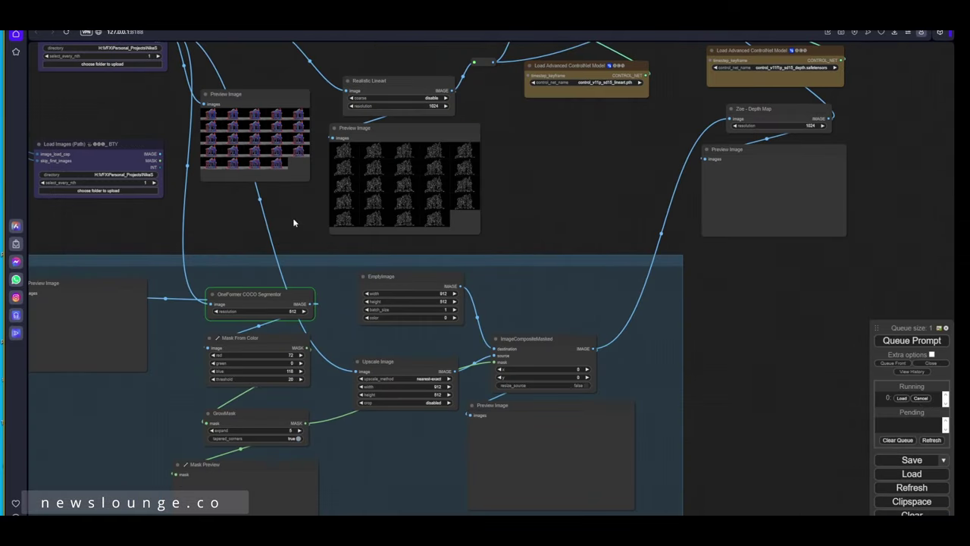
left_click_drag(287, 217, 385, 237)
scroll(398, 355, "down", 2)
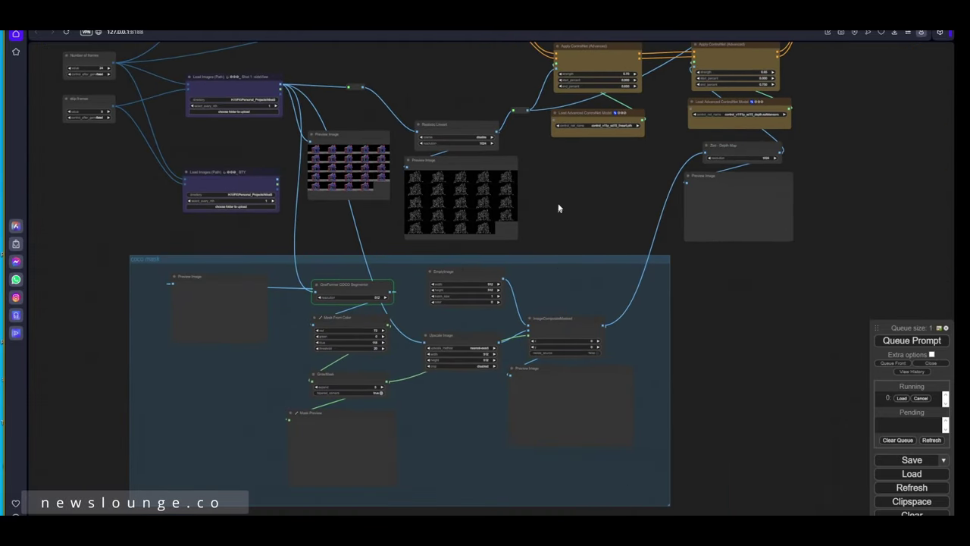
Connect the Shot 1 sideView loader's image output directly to the Zoe Depth Map's image input
scroll(561, 243, "up", 2)
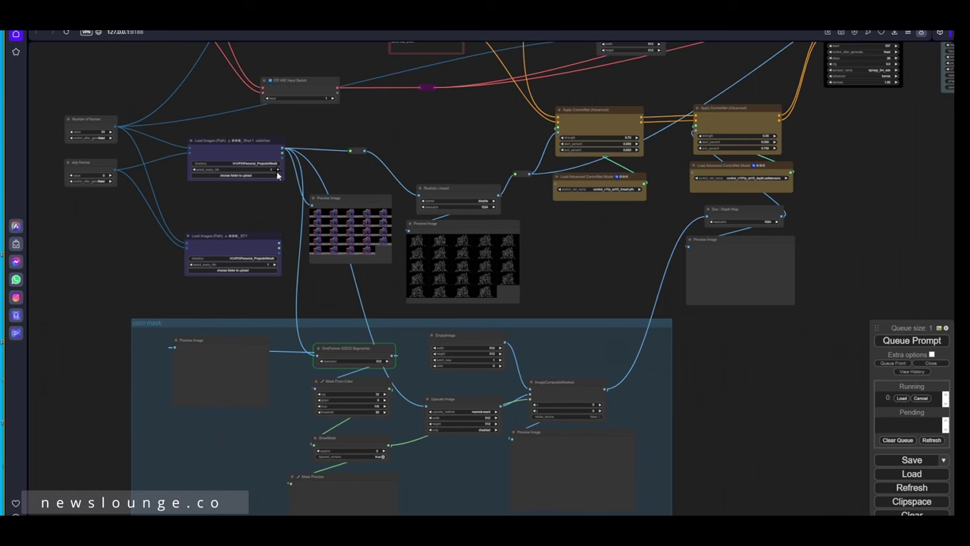
scroll(284, 282, "up", 5)
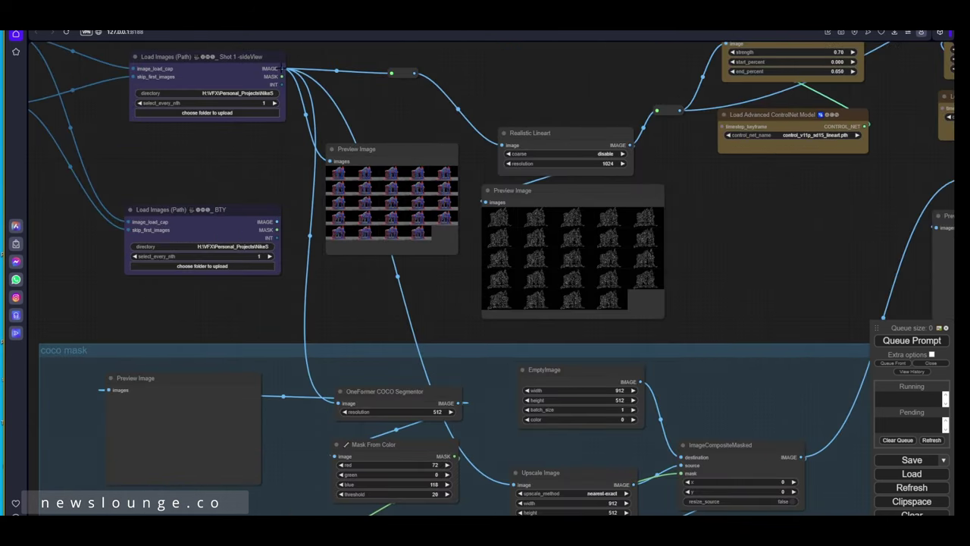
left_click_drag(282, 69, 682, 187)
key("space")
Bypass all nodes in the coco mask group and queue the workflow again
scroll(689, 450, "down", 5)
scroll(696, 343, "up", 2)
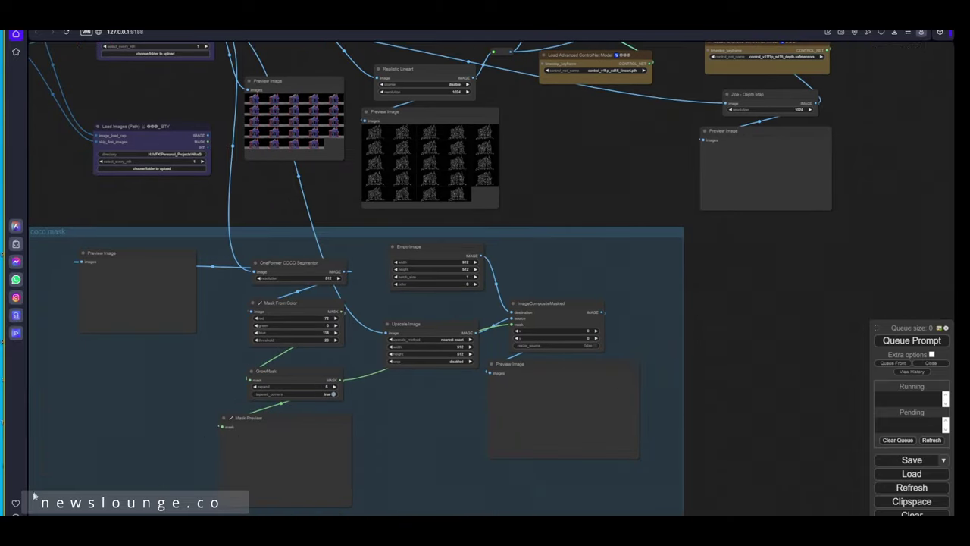
left_click_drag(45, 515, 650, 239)
left_click(920, 342)
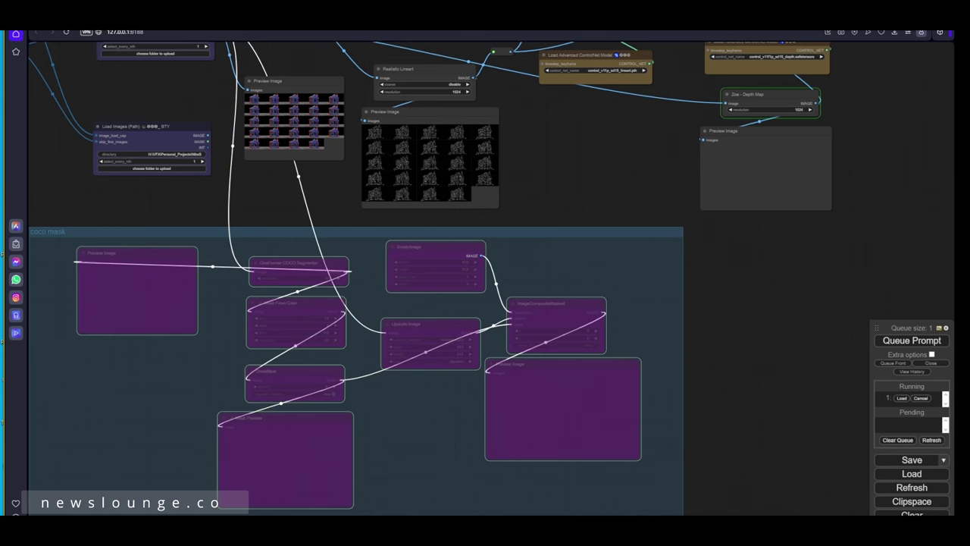
Enlarge a single frame in the line art preview and the matching source frame to compare their detail
left_click_drag(790, 256, 752, 507)
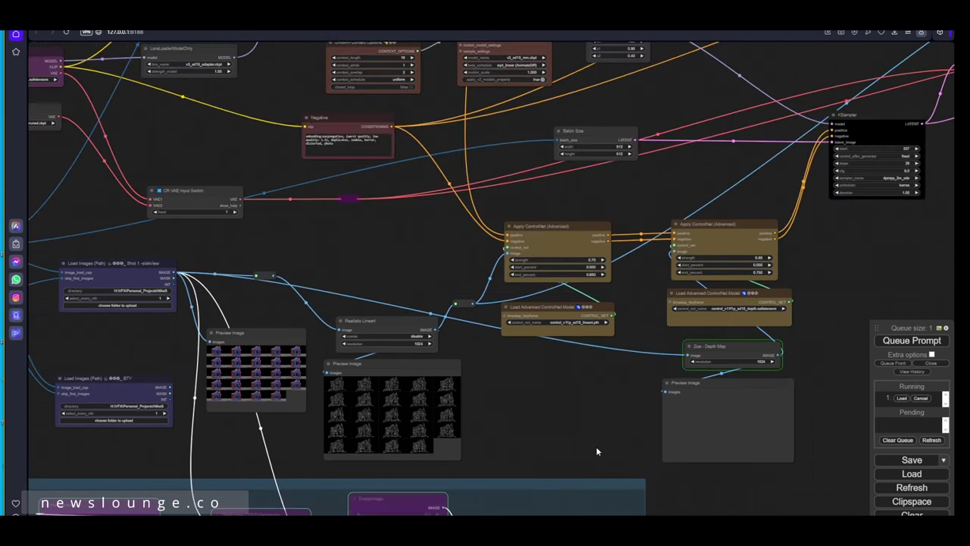
scroll(364, 410, "up", 5)
scroll(416, 413, "up", 3)
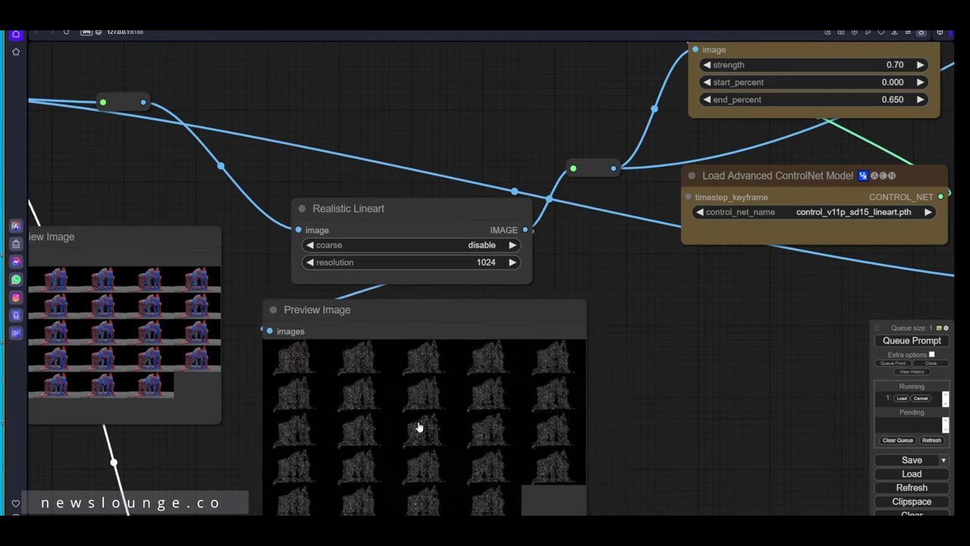
left_click(418, 427)
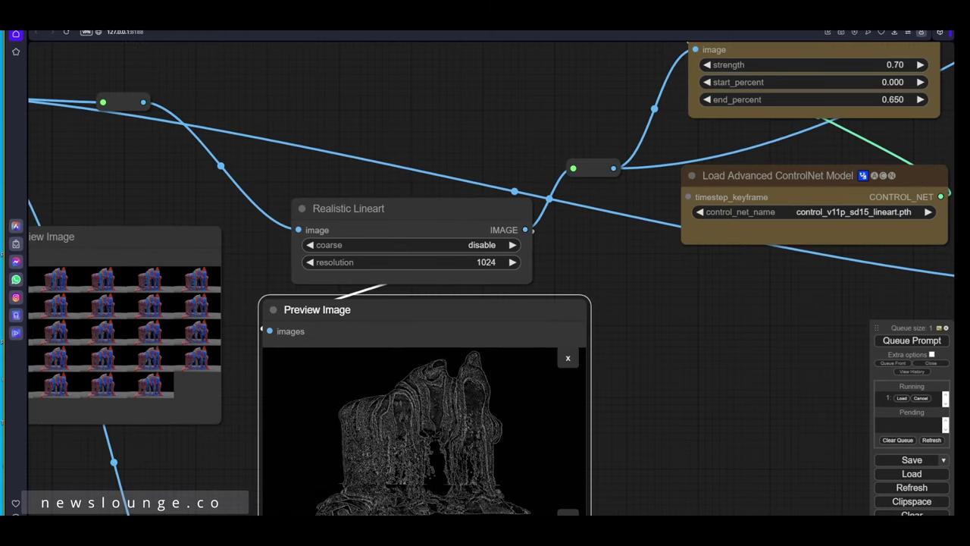
left_click(132, 337)
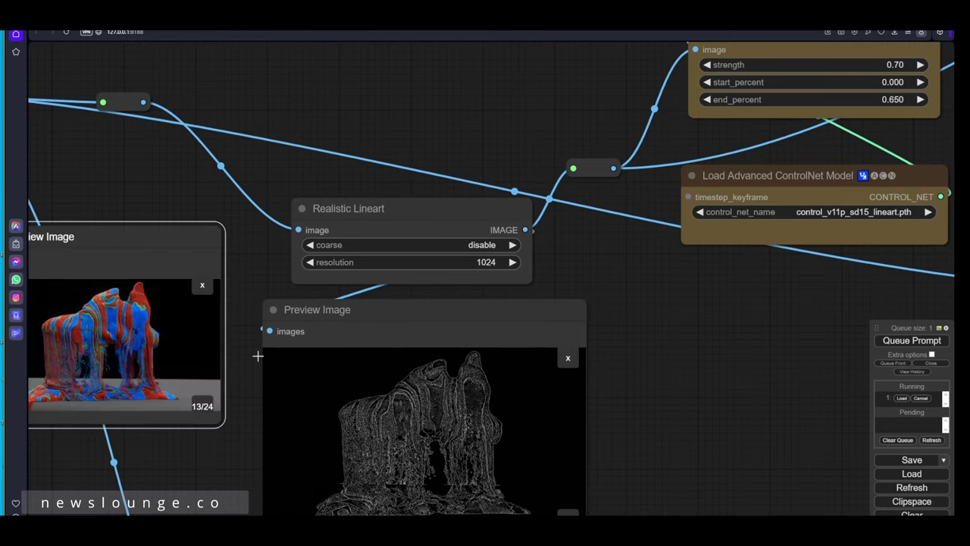
Enlarge one frame in the Zoe Depth Map preview and compare it with the source and line art previews
left_click_drag(679, 341, 515, 422)
scroll(514, 417, "down", 5)
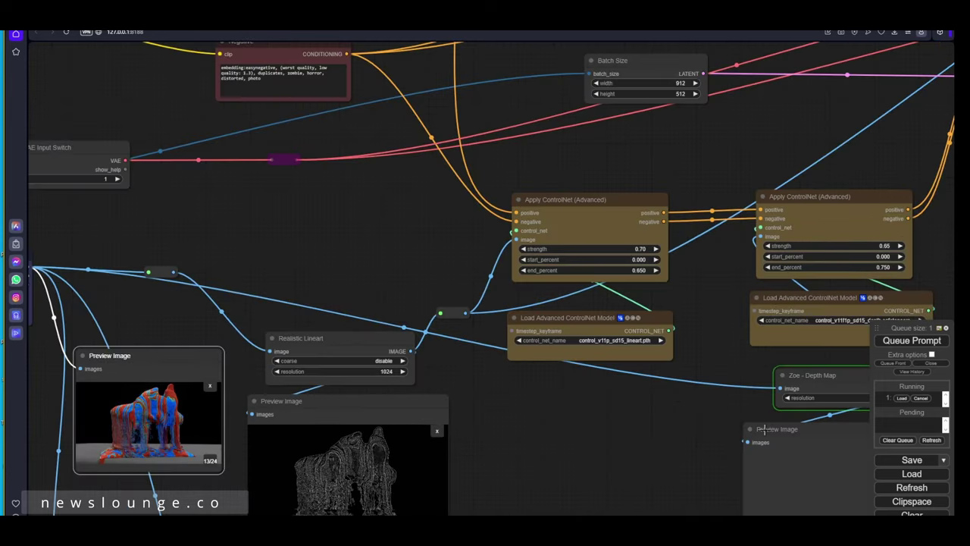
left_click_drag(728, 451, 314, 348)
scroll(463, 376, "up", 4)
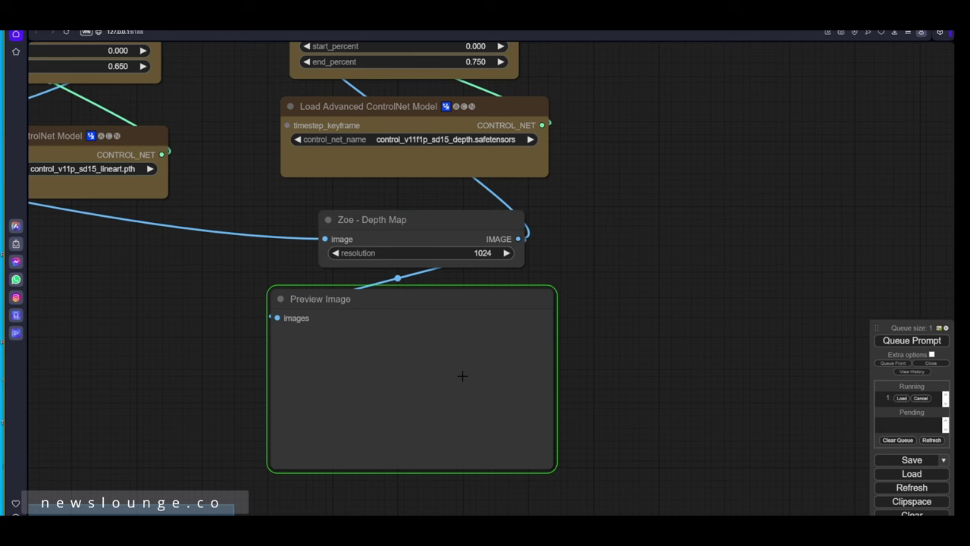
left_click(463, 378)
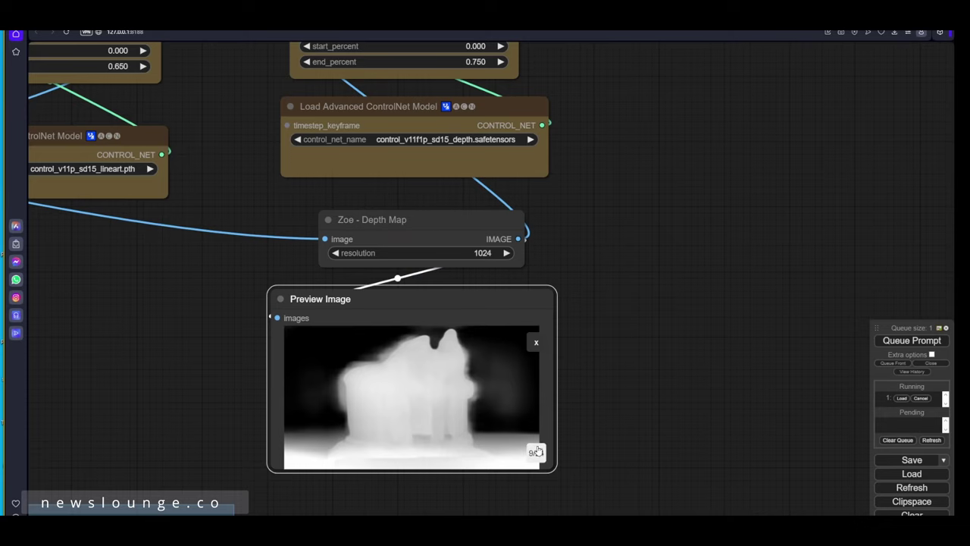
scroll(536, 450, "down", 5)
left_click_drag(266, 395, 604, 385)
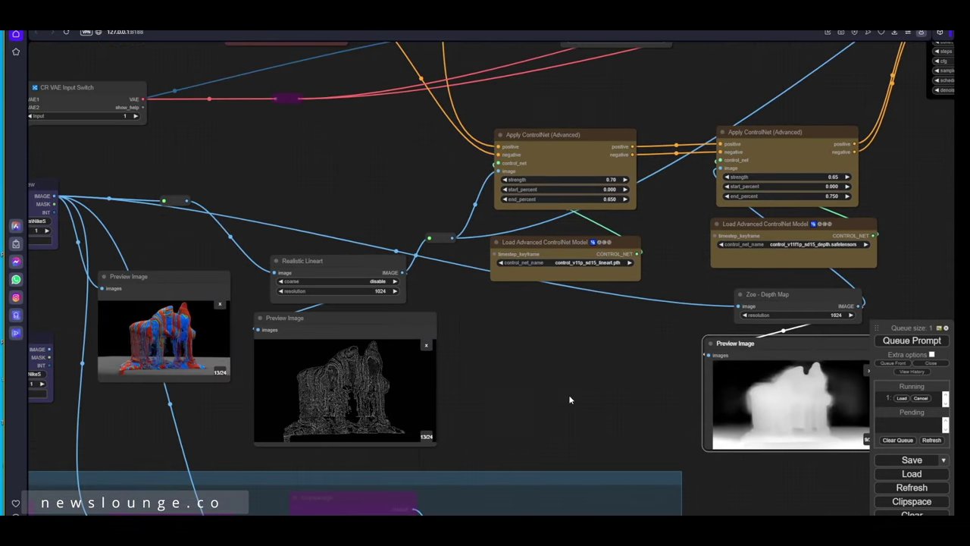
left_click_drag(622, 360, 402, 353)
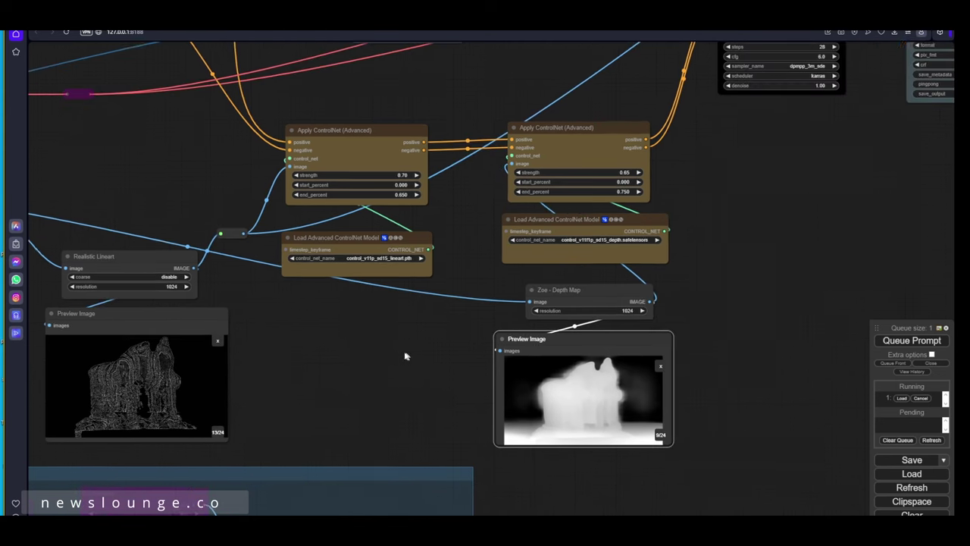
Follow the graph to the first KSampler's Video Combine and examine its ice cream render up close
left_click_drag(750, 323, 529, 514)
scroll(564, 475, "down", 3)
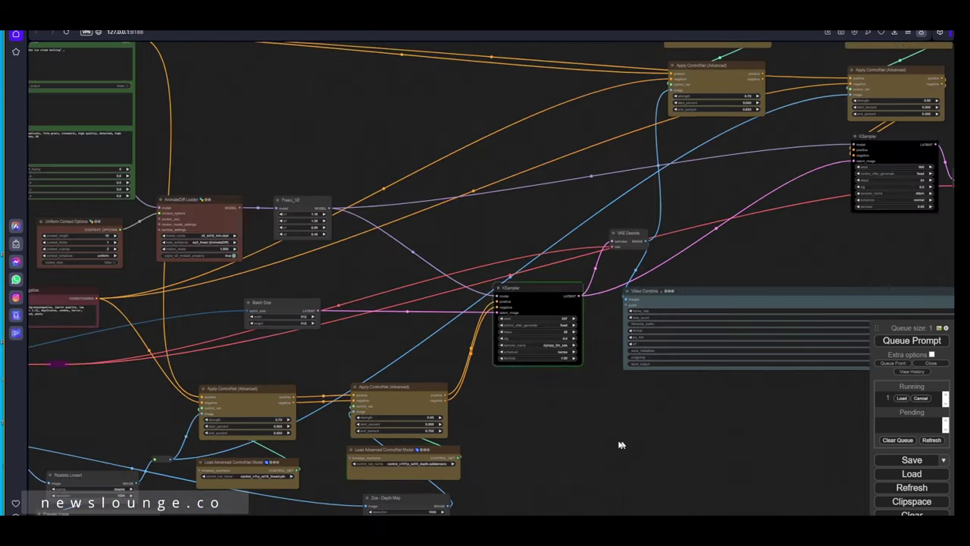
left_click_drag(589, 448, 435, 452)
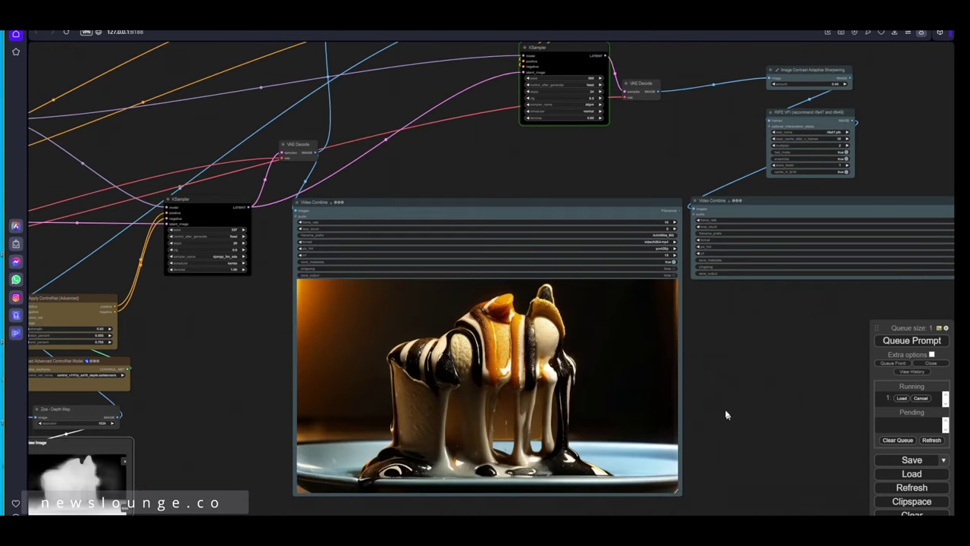
left_click_drag(725, 414, 591, 411)
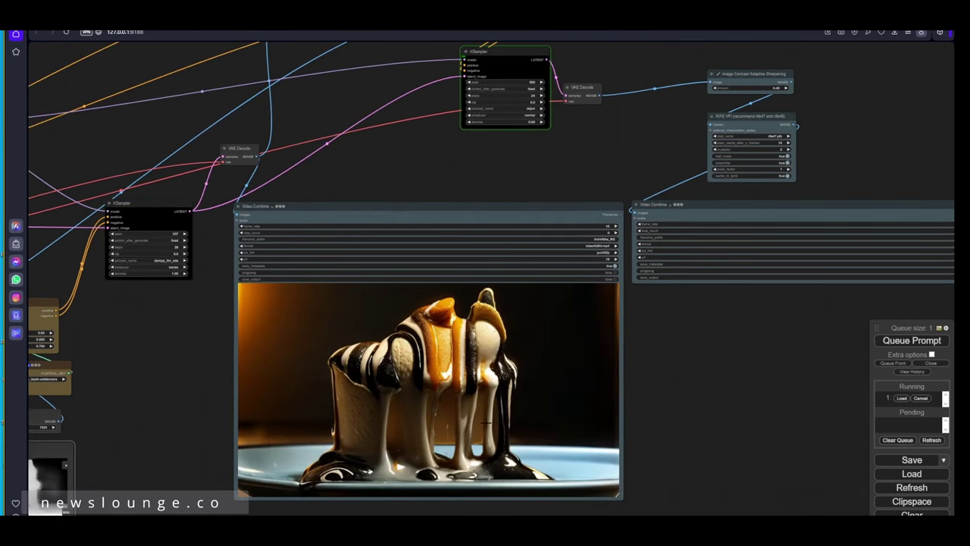
scroll(433, 418, "up", 3)
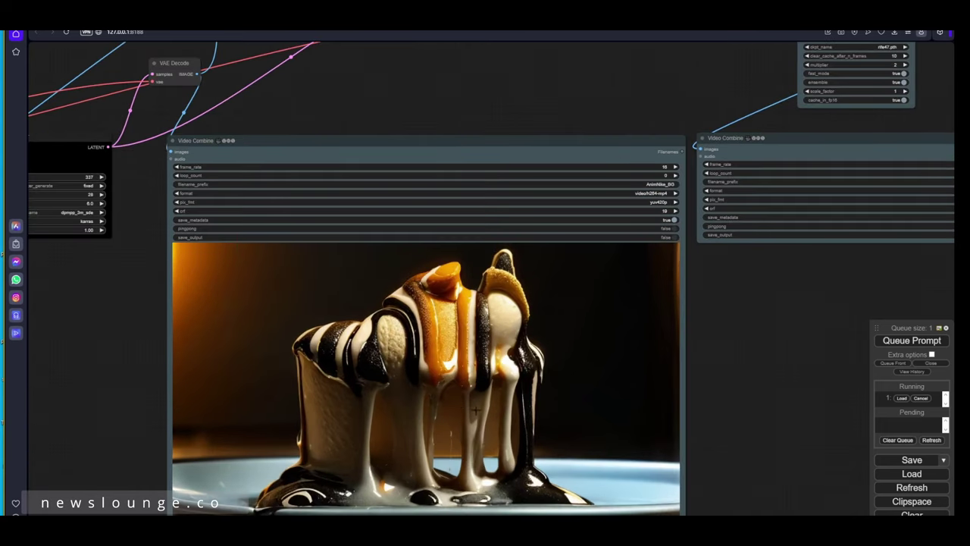
scroll(451, 405, "down", 5)
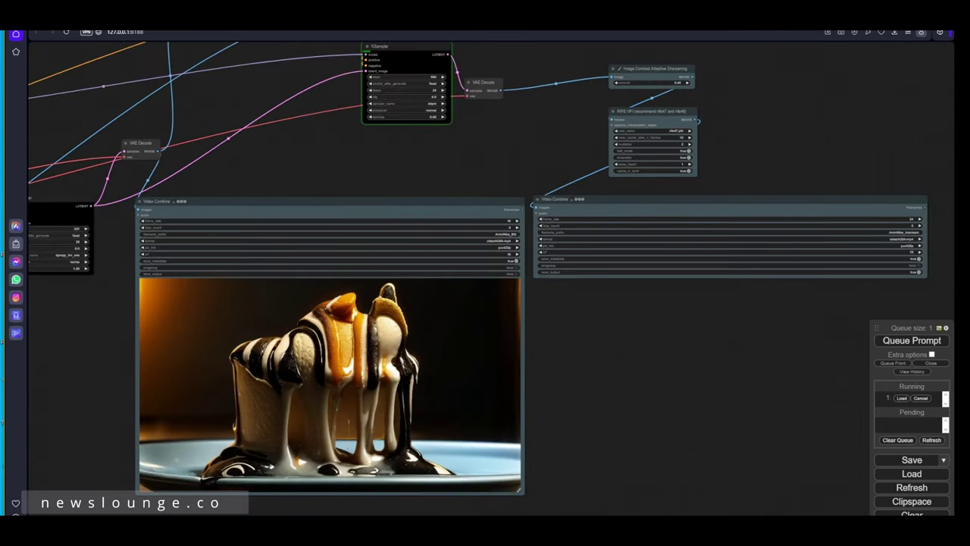
Resume the first Video Combine's preview and watch the melting animation up close
right_click(400, 367)
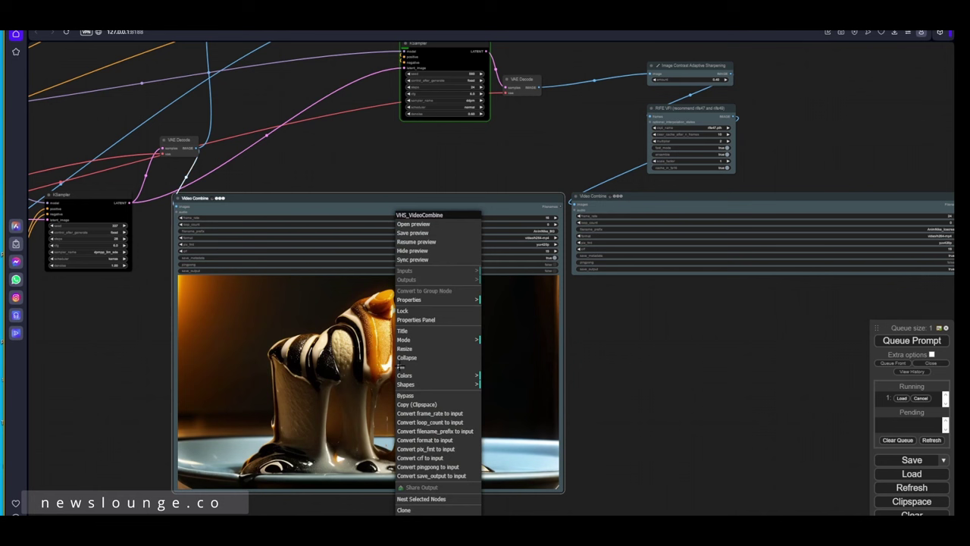
left_click(417, 241)
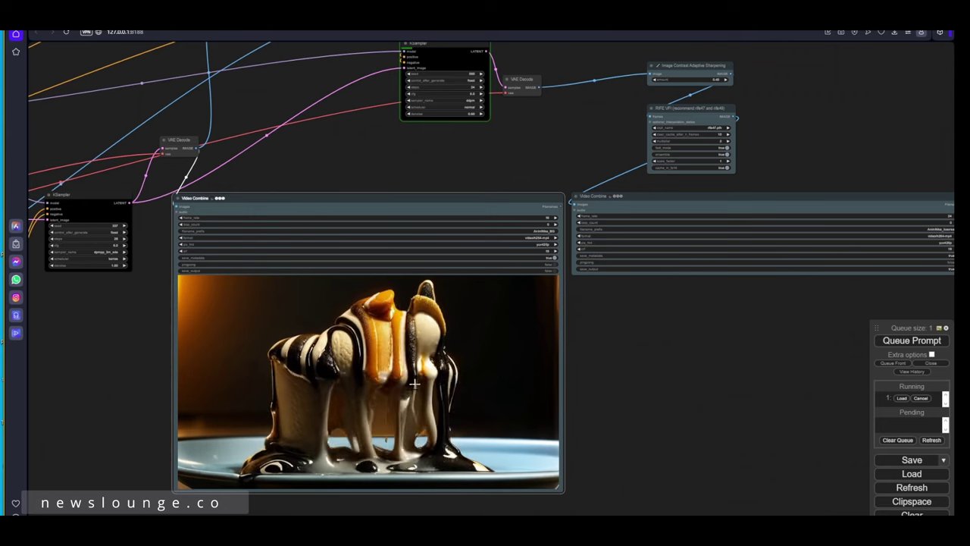
scroll(385, 413, "up", 3)
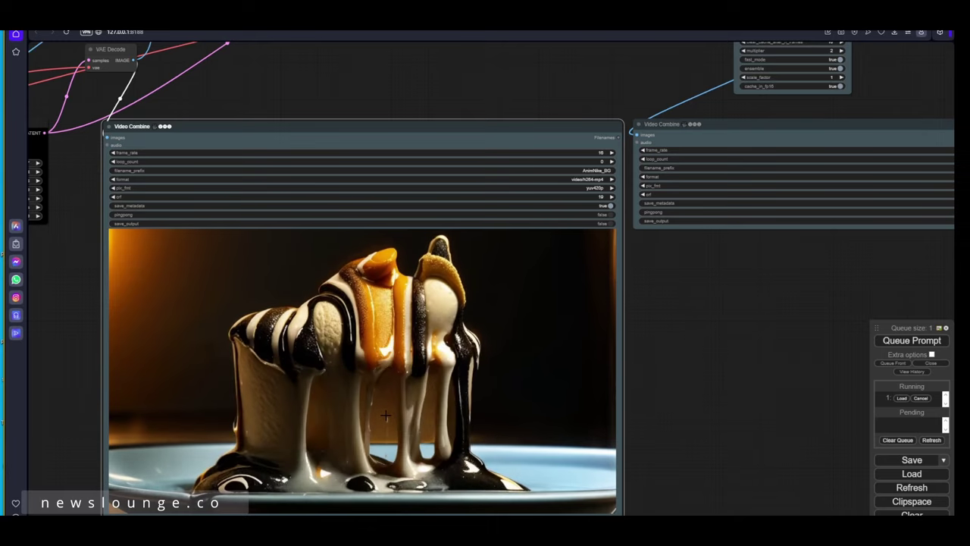
scroll(385, 414, "down", 3)
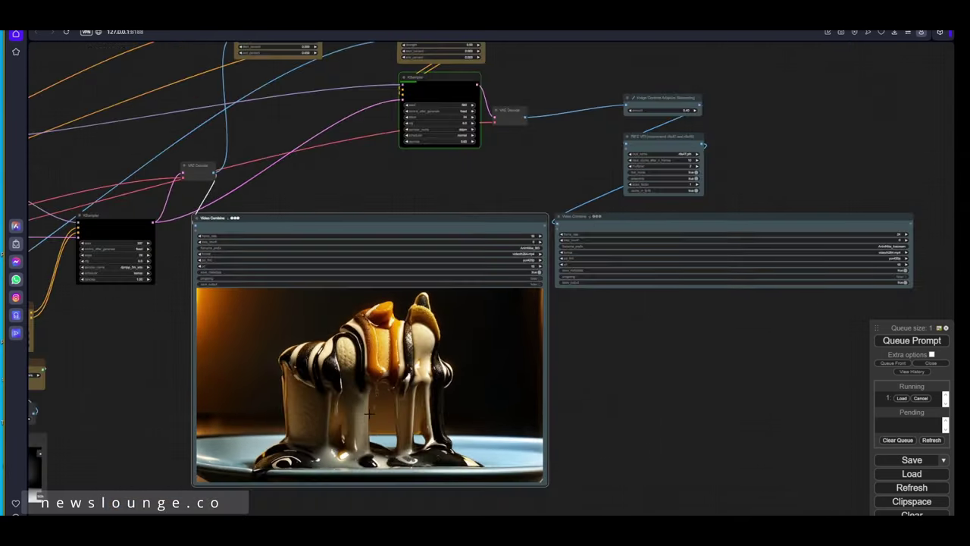
Pause the first Video Combine's preview and bring the second sampler and its output nodes into view
right_click(367, 372)
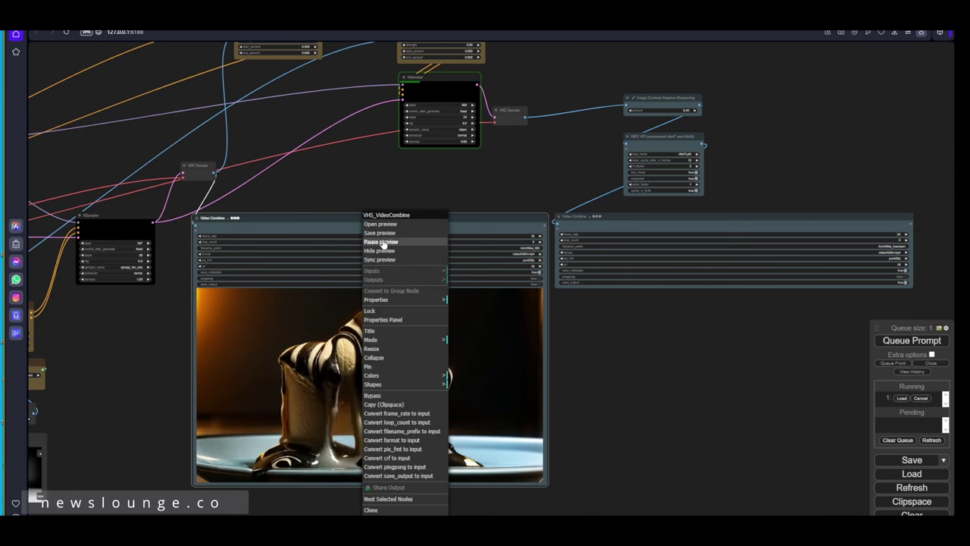
left_click(638, 379)
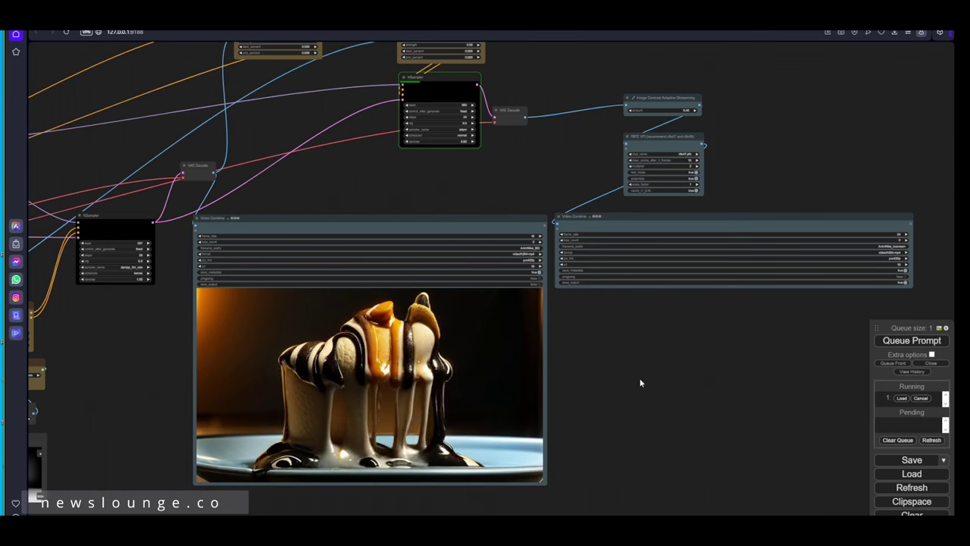
left_click_drag(546, 215, 533, 387)
scroll(534, 388, "up", 4)
scroll(550, 365, "down", 4)
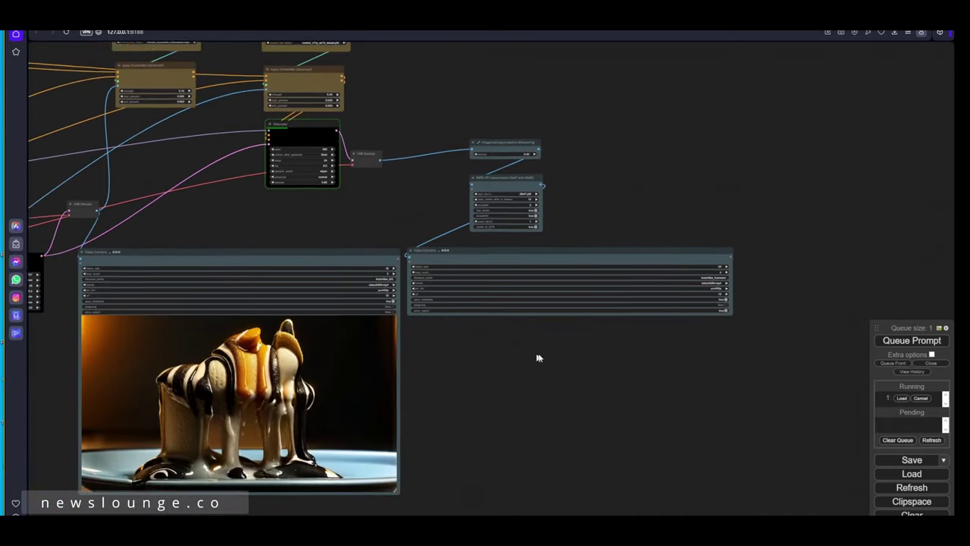
Bring the second sampler's Video Combine into view and examine its finished ice cream render up close
left_click_drag(539, 358, 554, 360)
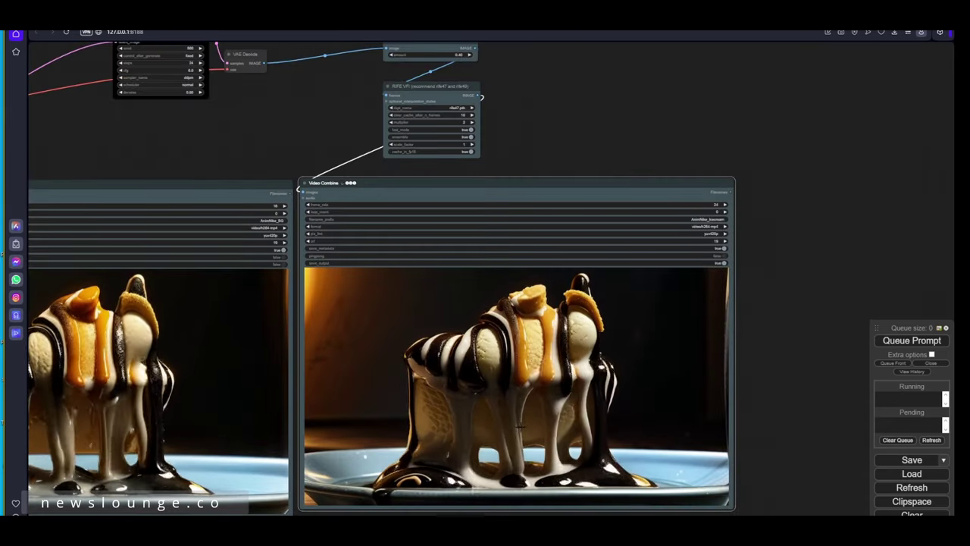
scroll(533, 428, "up", 3)
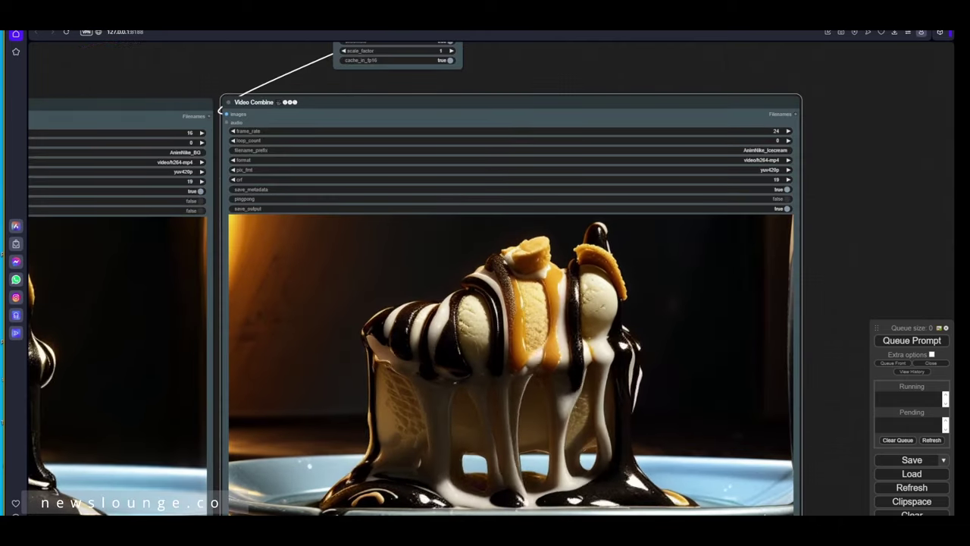
scroll(616, 408, "down", 2)
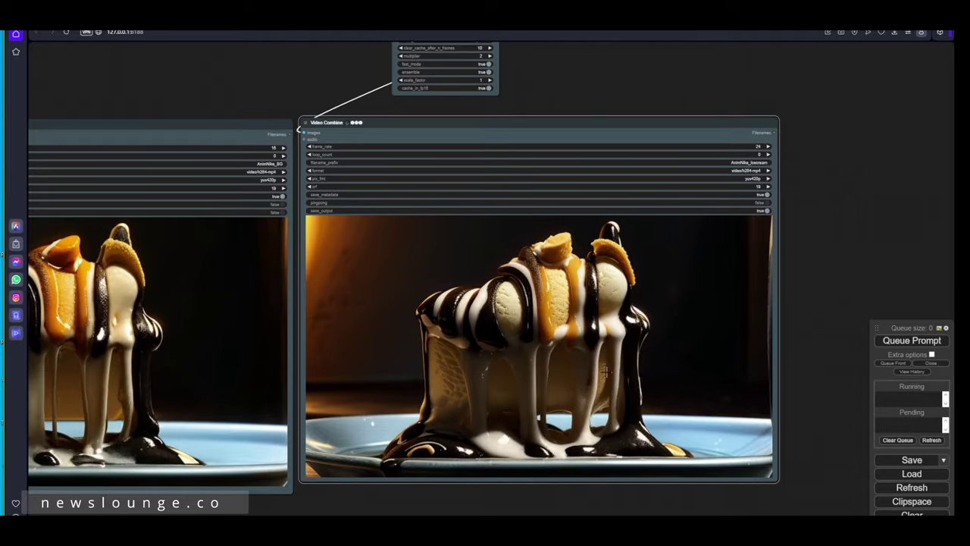
Switch the Load Checkpoint node to the realisticVisionV60B1_v60B1VAE.safetensors model
scroll(563, 385, "down", 5)
left_click_drag(372, 189, 871, 263)
left_click_drag(422, 180, 903, 248)
left_click_drag(402, 249, 402, 209)
scroll(398, 295, "up", 5)
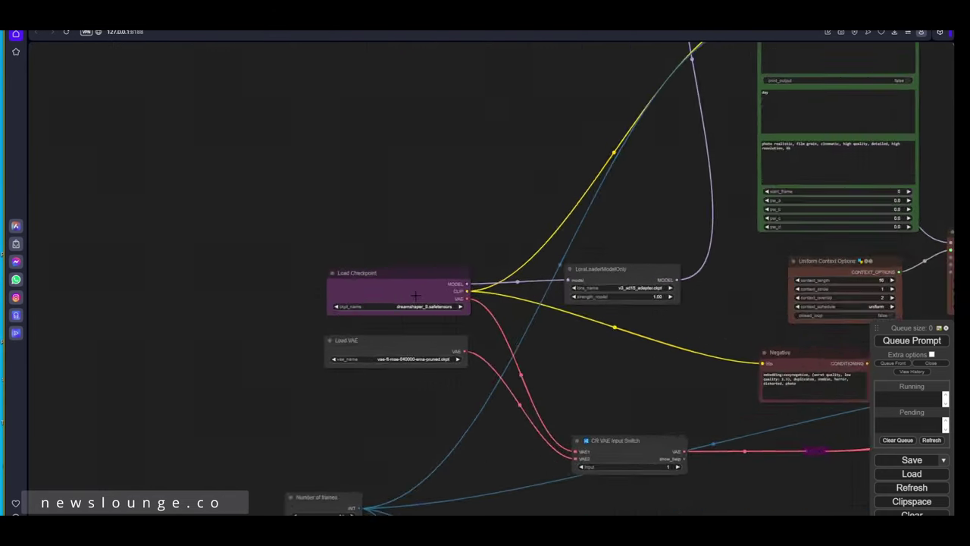
left_click(449, 312)
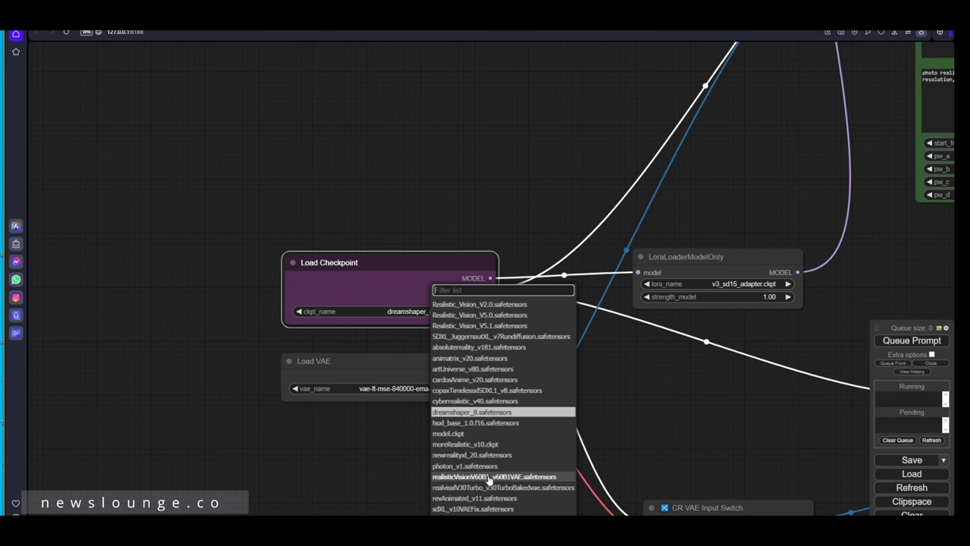
left_click(511, 476)
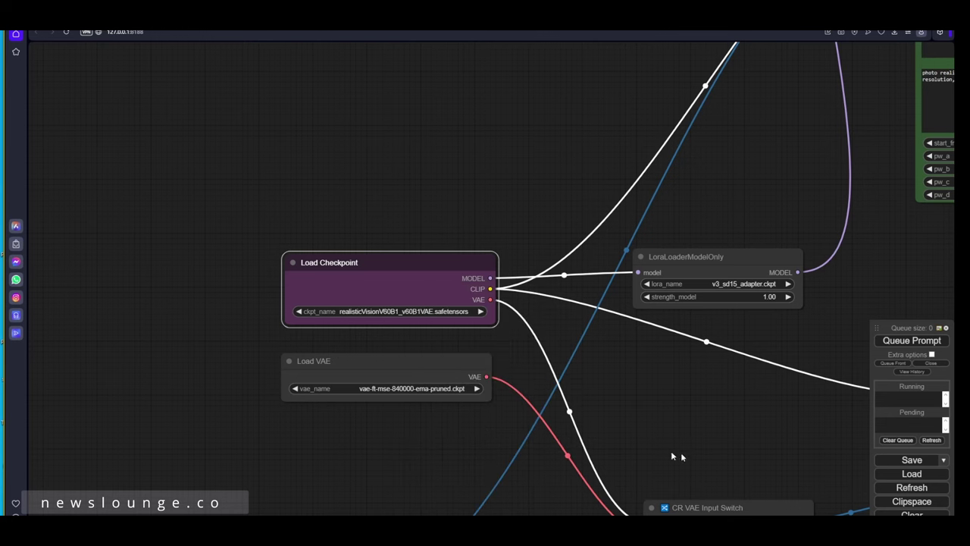
Set the CR VAE Input Switch to input 2 so that the separately loaded VAE is used
left_click_drag(692, 459, 404, 260)
left_click(455, 324)
scroll(553, 348, "down", 4)
left_click_drag(621, 351, 529, 353)
scroll(528, 356, "down", 5)
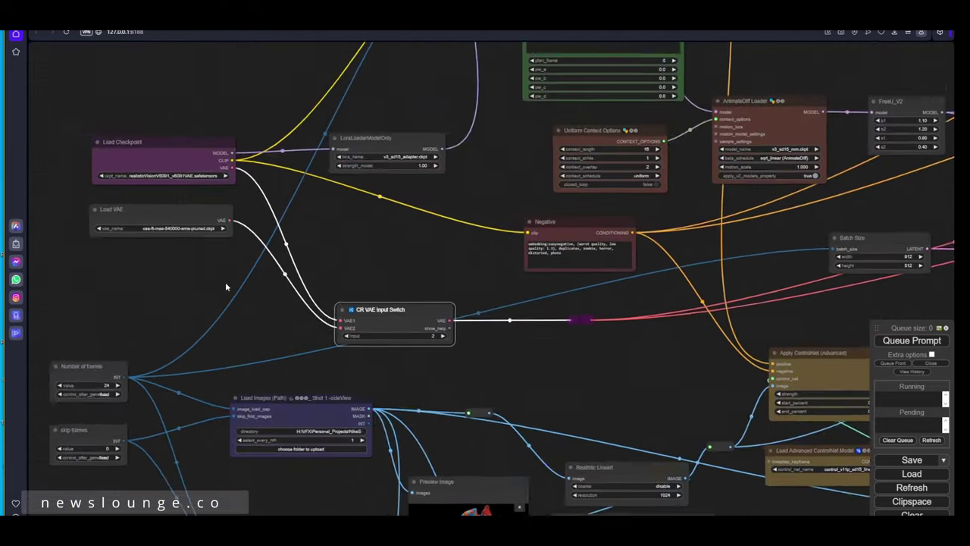
Review the graph from the loaders to the Video Combine nodes and queue the prompt with the new checkpoint
scroll(227, 282, "up", 8)
left_click_drag(376, 244, 590, 353)
left_click_drag(155, 180, 210, 189)
scroll(642, 407, "down", 4)
left_click_drag(628, 405, 105, 313)
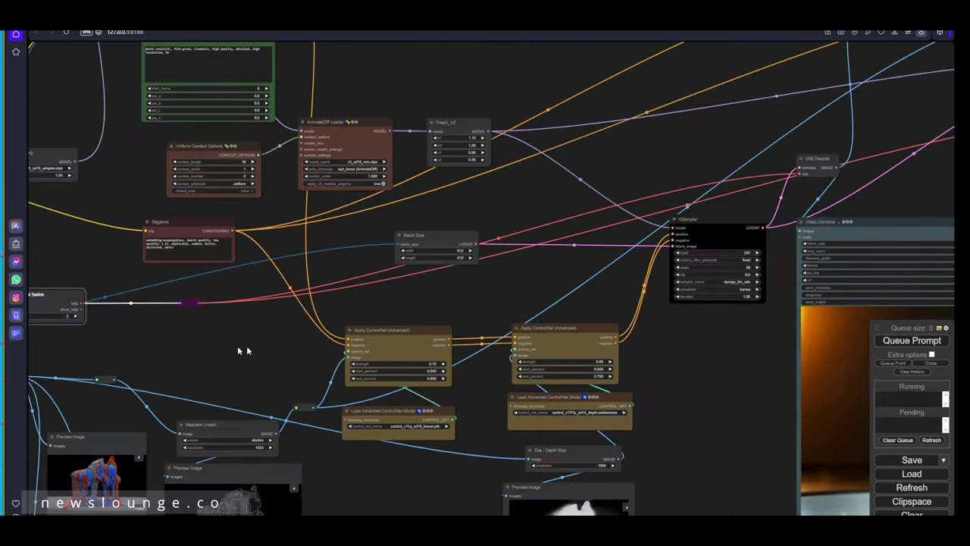
scroll(203, 307, "up", 6)
scroll(295, 309, "down", 2)
left_click_drag(327, 309, 31, 288)
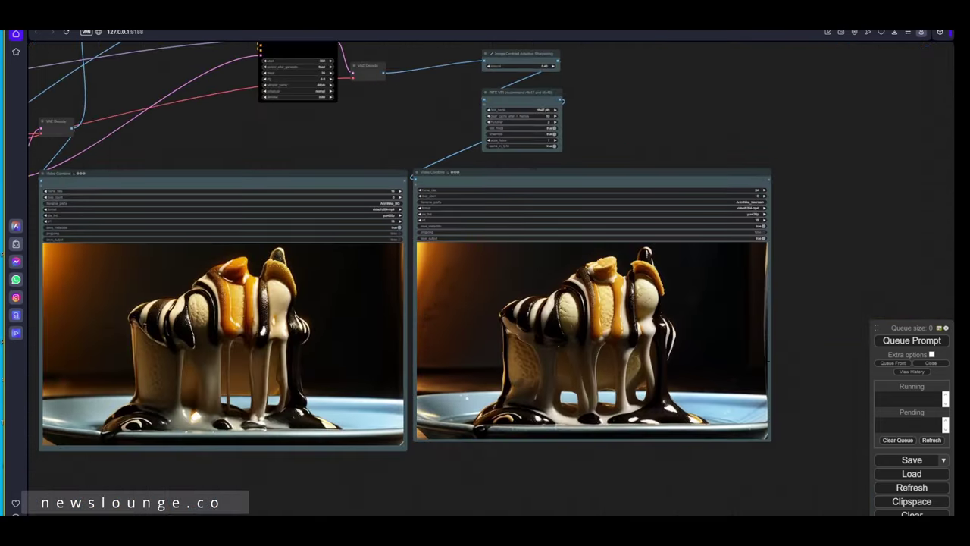
left_click(910, 341)
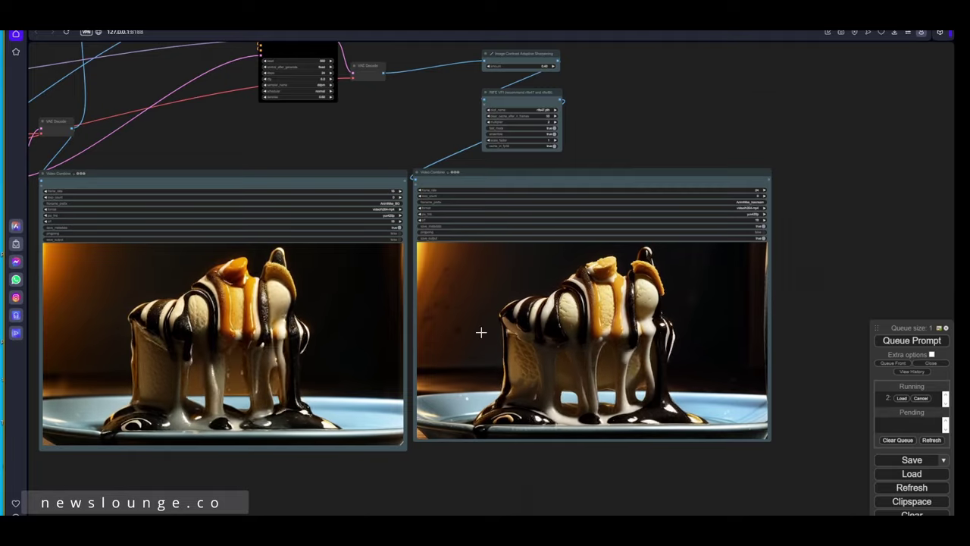
Compare the new checkpoint's render in the first Video Combine with the second Video Combine's output
scroll(473, 322, "left", 4)
scroll(473, 322, "up", 2)
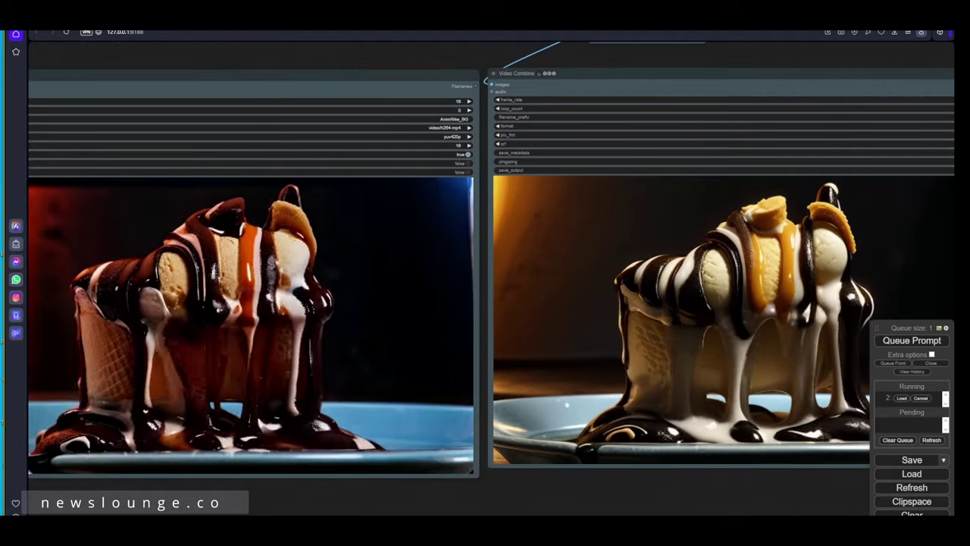
left_click_drag(220, 311, 325, 314)
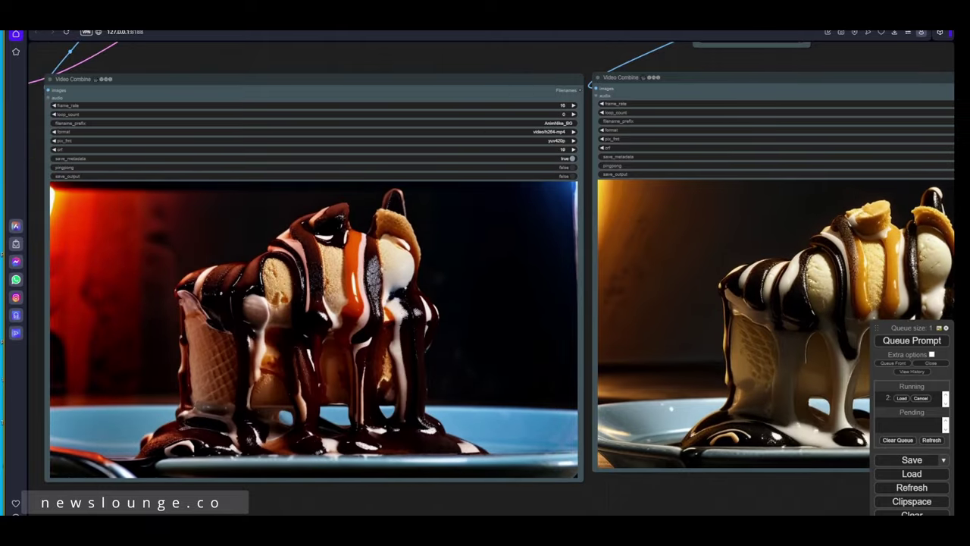
scroll(404, 324, "down", 3)
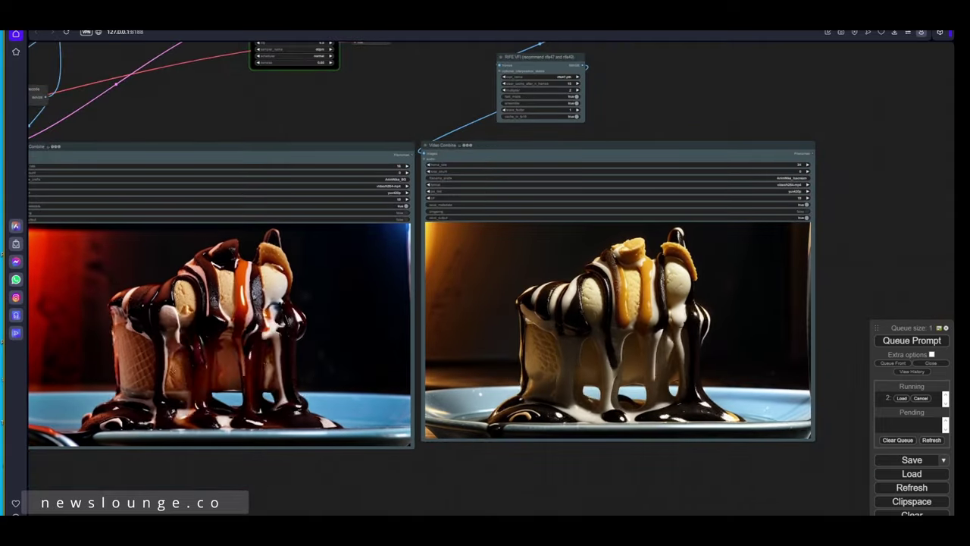
left_click_drag(274, 327, 354, 377)
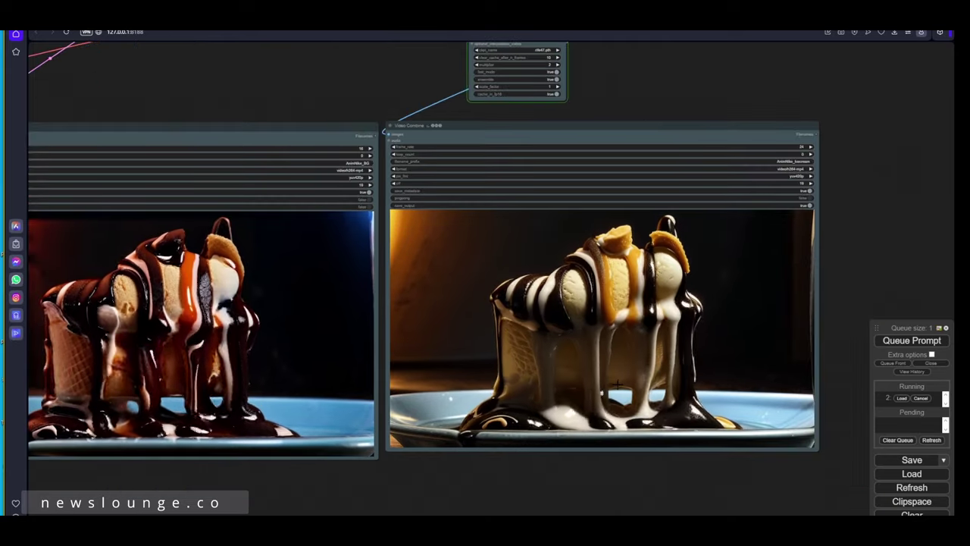
left_click_drag(618, 385, 658, 412)
scroll(657, 411, "down", 1)
left_click_drag(667, 316, 630, 349)
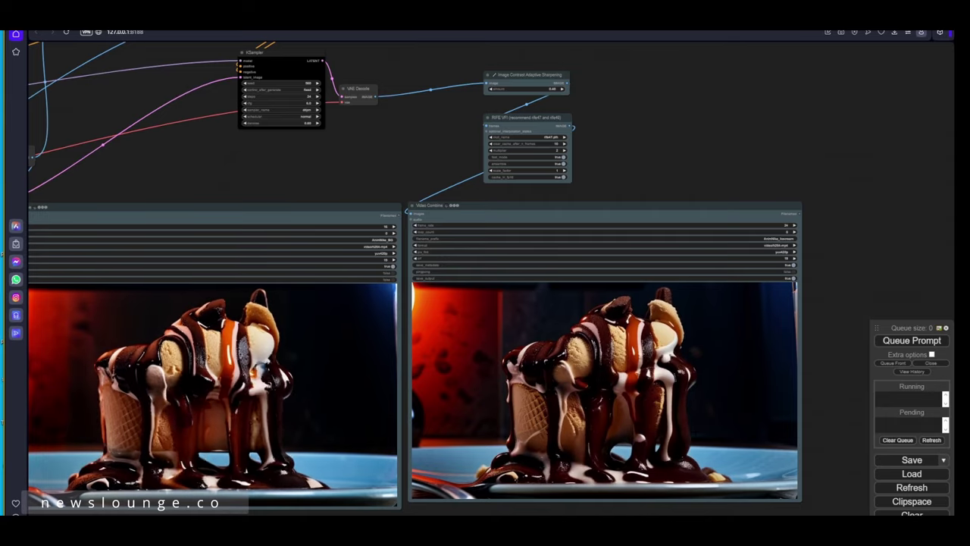
scroll(690, 428, "up", 2)
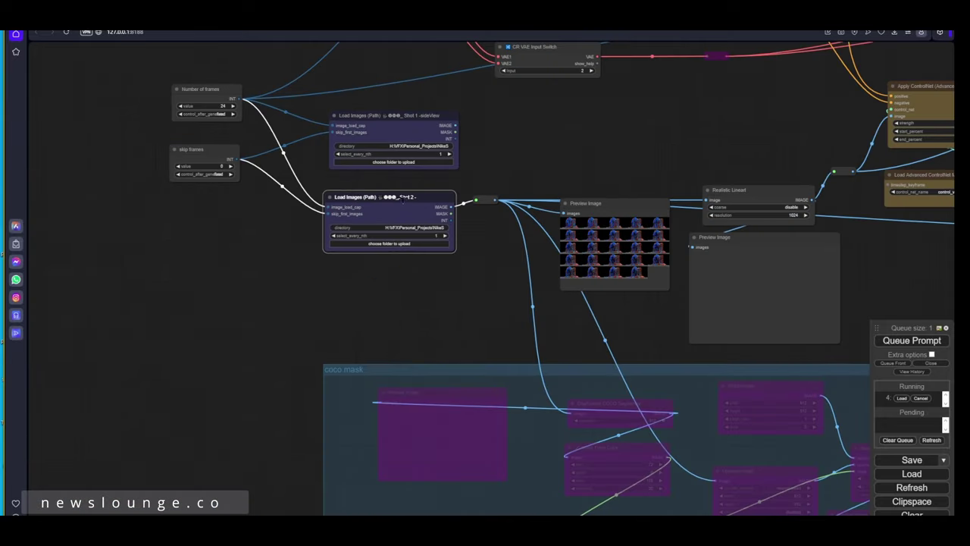
Duplicate the Shot 2 image loader directly below the original and retitle the copy as Shot 3
left_click_drag(404, 198, 404, 283, "alt")
scroll(410, 309, "up", 6)
right_click(434, 270)
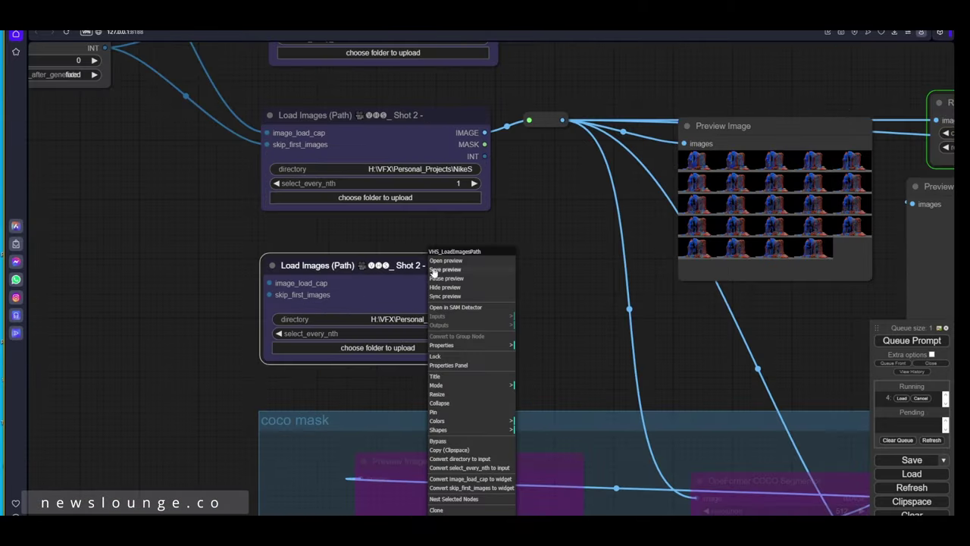
left_click(443, 376)
key("BackSpace")
key("BackSpace")
key("BackSpace")
type("3")
key("Return")
Paste the third shot's image folder path into the Shot 3 loader's directory
scroll(216, 287, "down", 2)
left_click(409, 313)
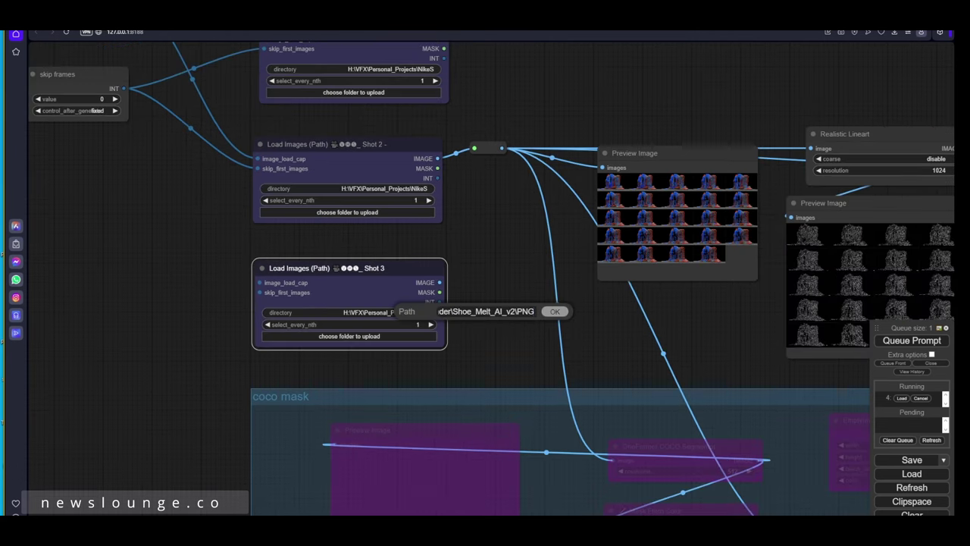
key("ctrl+v")
key("Return")
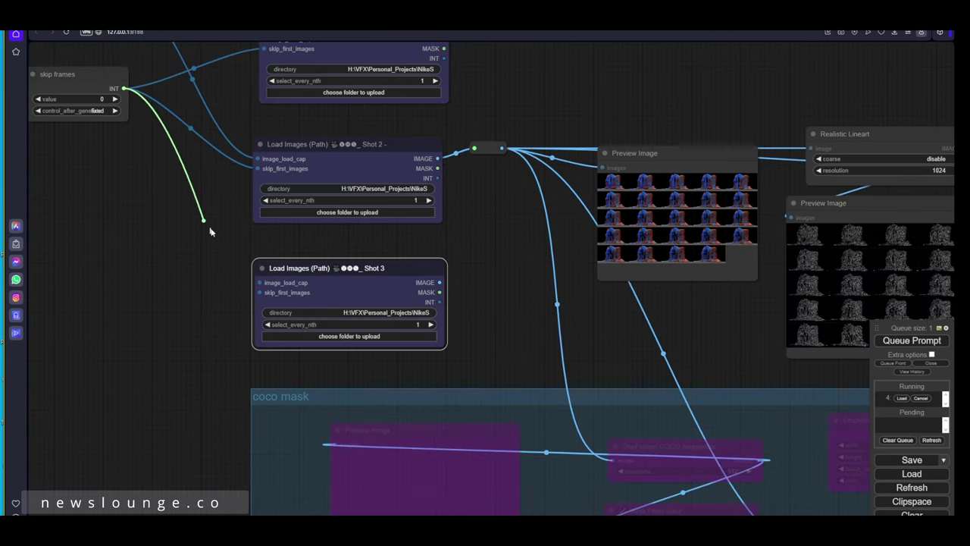
Connect Number of frames to the Shot 3 loader's image_load_cap and skip frames to its skip_first_images
left_click_drag(226, 244, 259, 292)
left_click_drag(213, 250, 242, 419)
left_click_drag(157, 170, 289, 452)
scroll(448, 401, "down", 5)
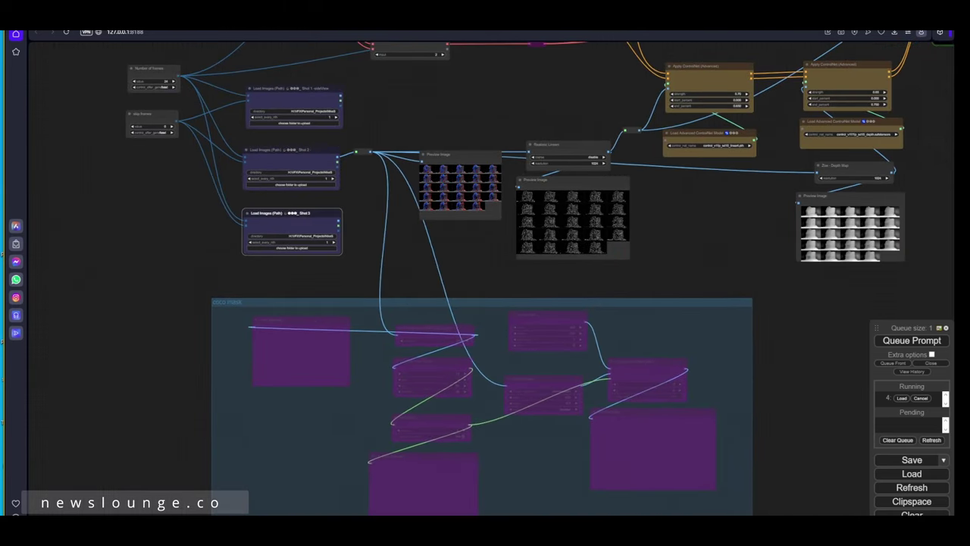
left_click_drag(753, 515, 724, 515)
left_click_drag(667, 302, 661, 305)
left_click_drag(301, 321, 277, 324)
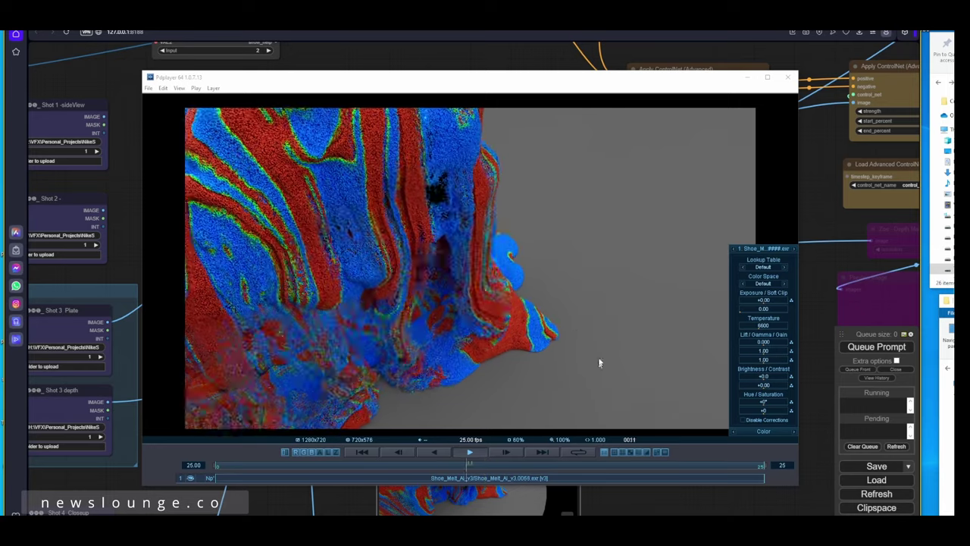
Load the Shoe_Melt_AI_v1_plate sequence into Pdplayer and play it, viewing the depth_png pass as well
left_click_drag(602, 338, 558, 338)
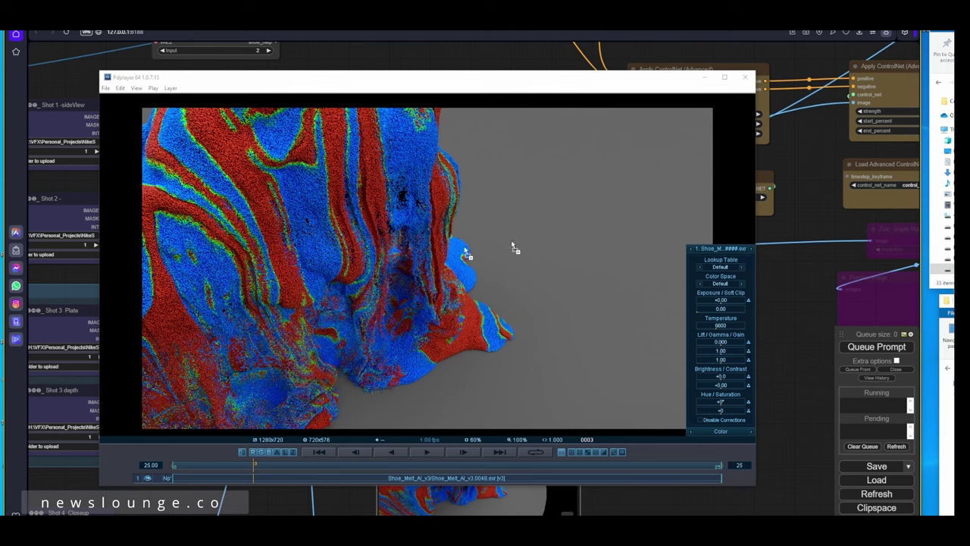
left_click_drag(351, 264, 381, 362)
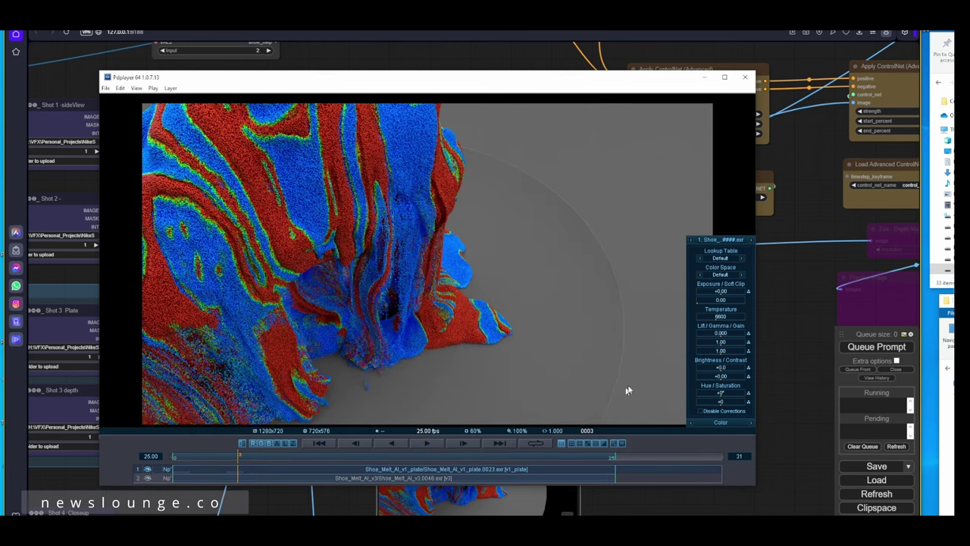
left_click(750, 79)
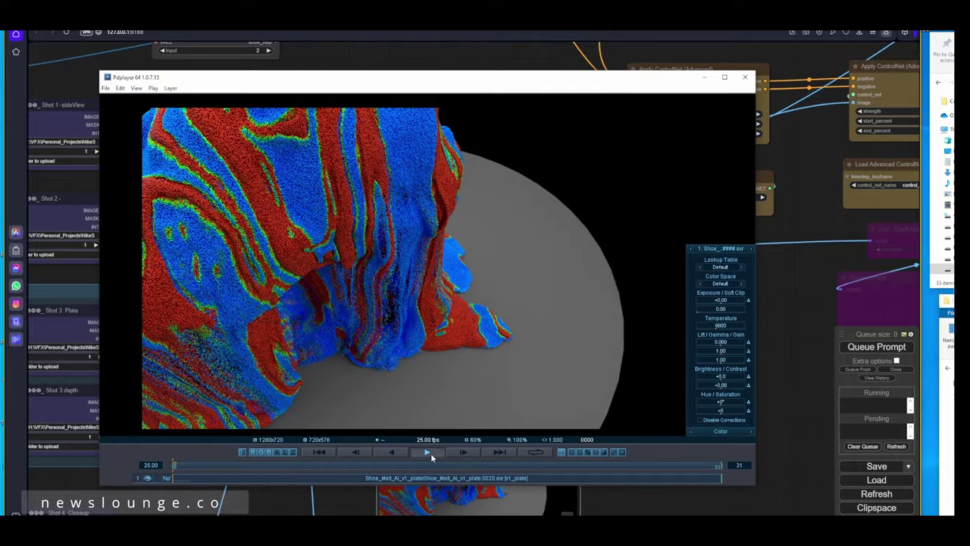
left_click(429, 452)
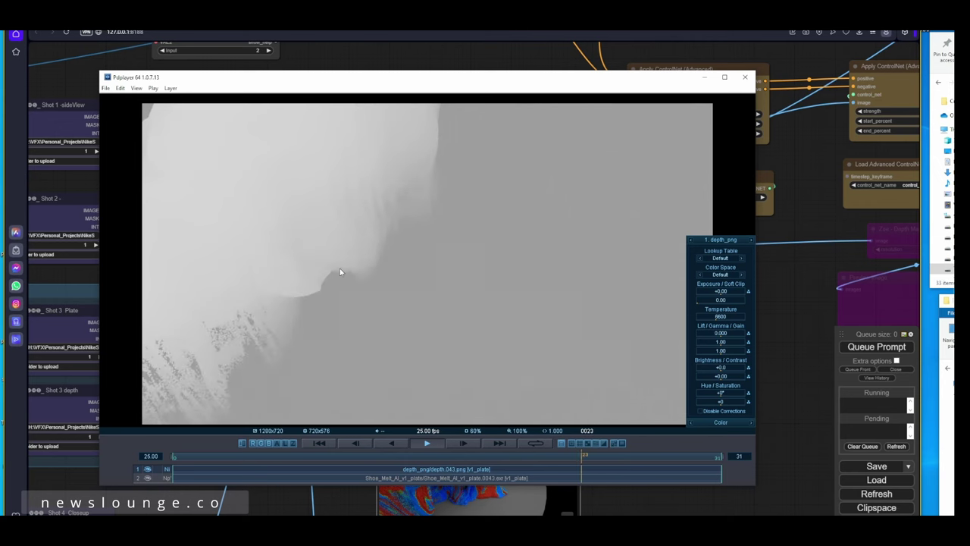
left_click(703, 79)
Trace the Shot 3 Plate and Shot 3 depth loaders to the line art and depth ControlNets and examine their settings
scroll(314, 310, "up", 5)
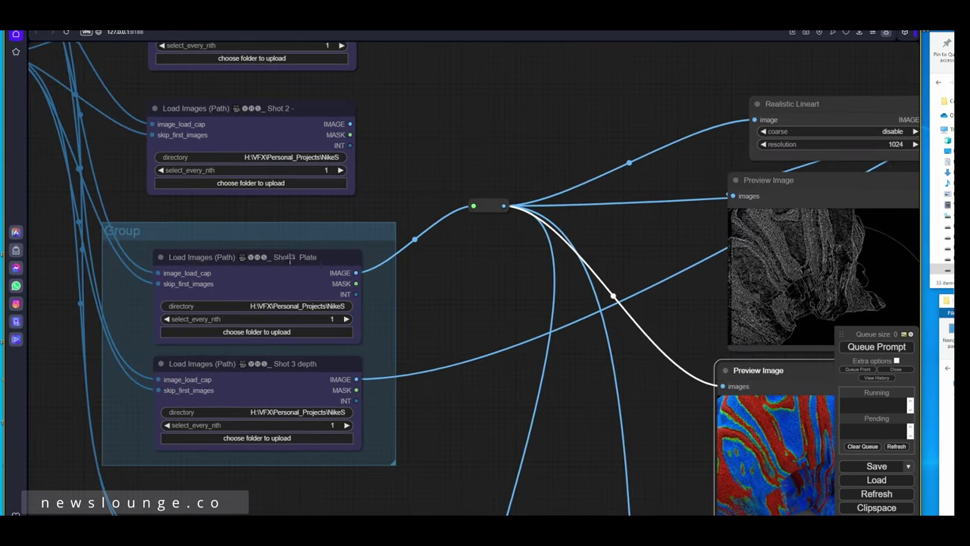
left_click_drag(399, 296, 350, 299)
left_click_drag(444, 335, 200, 337)
scroll(200, 336, "down", 2)
left_click_drag(667, 274, 336, 422)
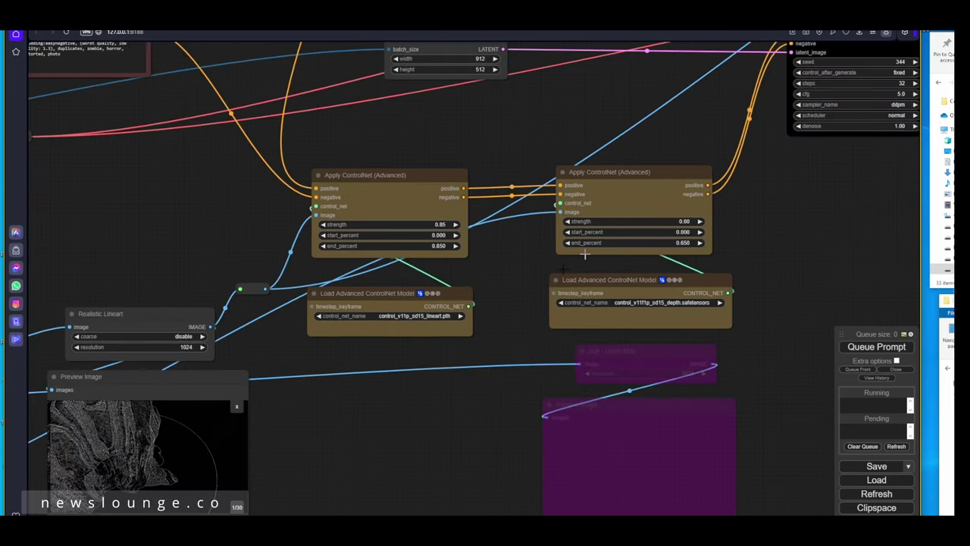
left_click_drag(171, 199, 372, 195)
left_click_drag(434, 212, 261, 217)
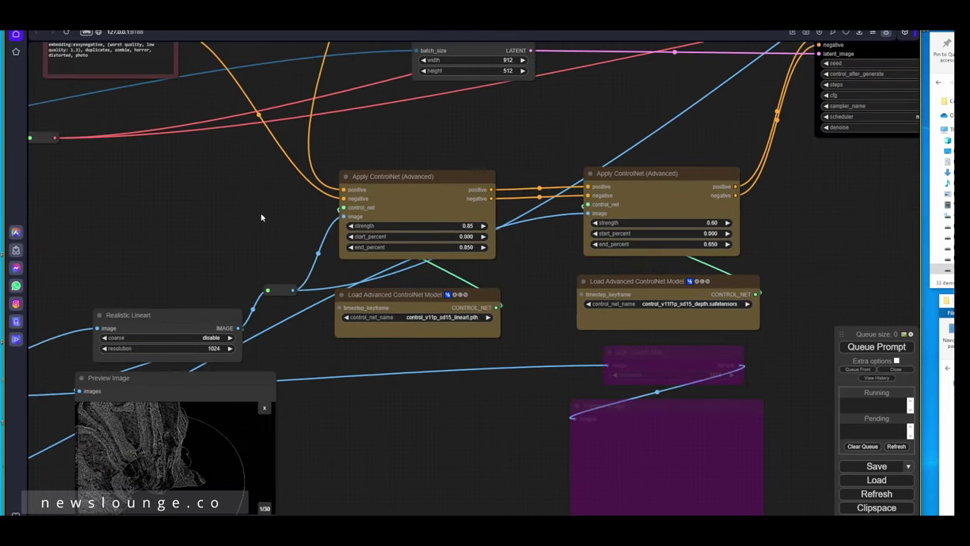
Follow the graph from the first KSampler through the second pass's ControlNets and KSampler to the Video Combine outputs
left_click_drag(88, 247, 355, 164)
left_click_drag(793, 63, 285, 357)
scroll(461, 278, "down", 3)
left_click_drag(486, 238, 589, 385)
left_click_drag(695, 295, 294, 383)
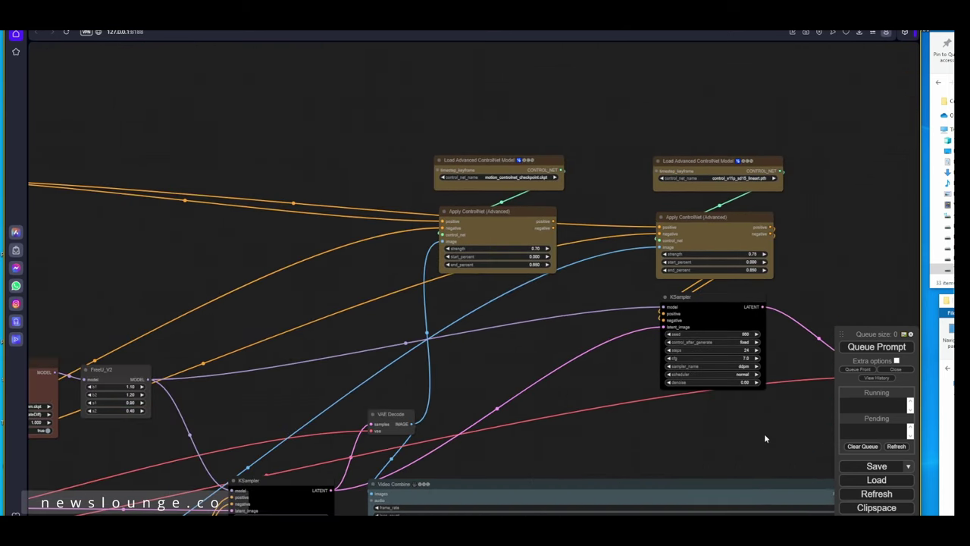
left_click_drag(765, 438, 412, 270)
scroll(327, 457, "down", 4)
left_click_drag(673, 513, 778, 347)
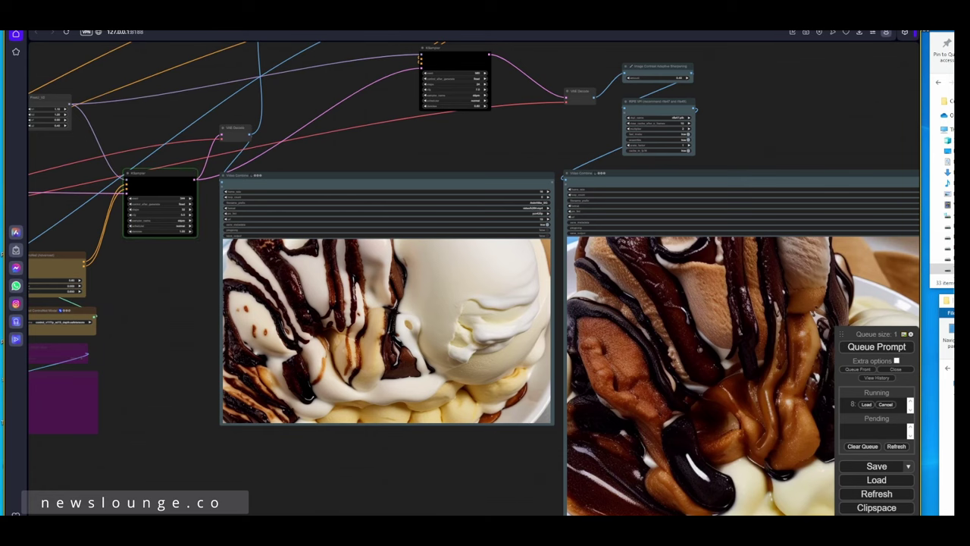
Resume the first Video Combine's preview of the close-up ice cream shot
left_click_drag(418, 262, 331, 296)
right_click(280, 358)
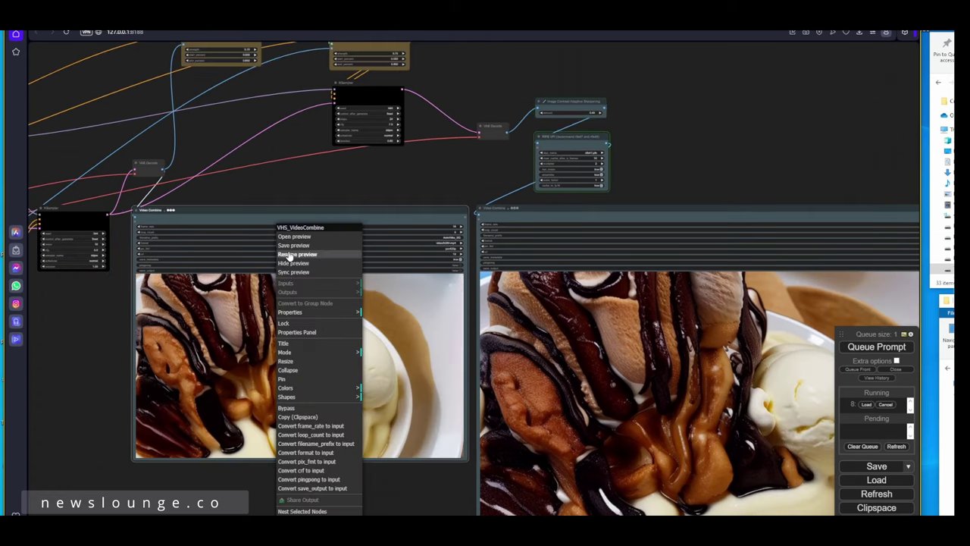
left_click(303, 256)
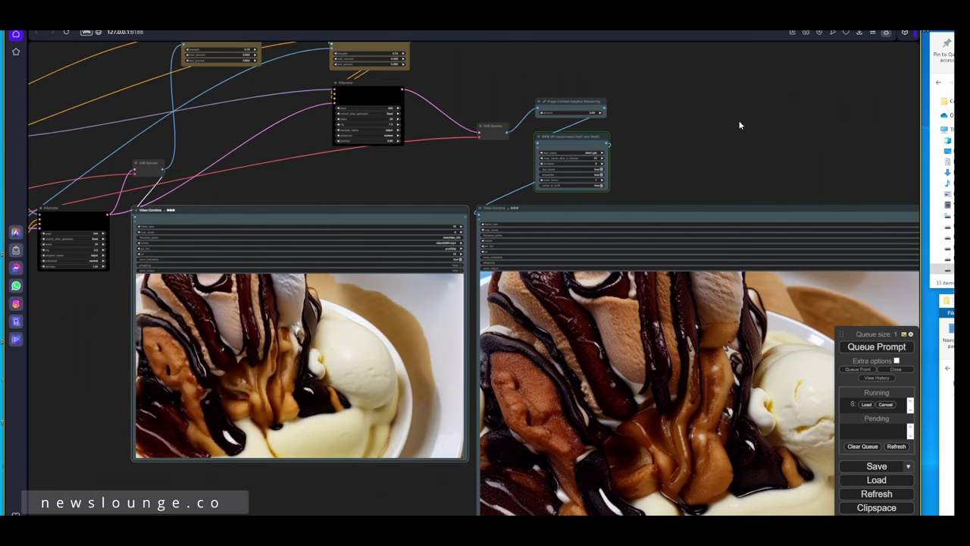
Resume the second Video Combine's preview and watch both close-up renders side by side
scroll(698, 136, "down", 3)
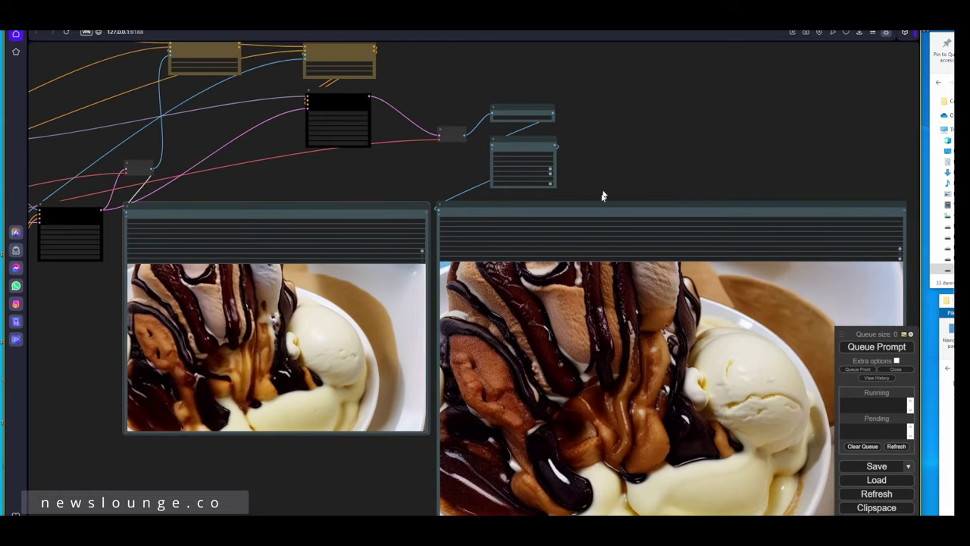
right_click(642, 231)
left_click(652, 254)
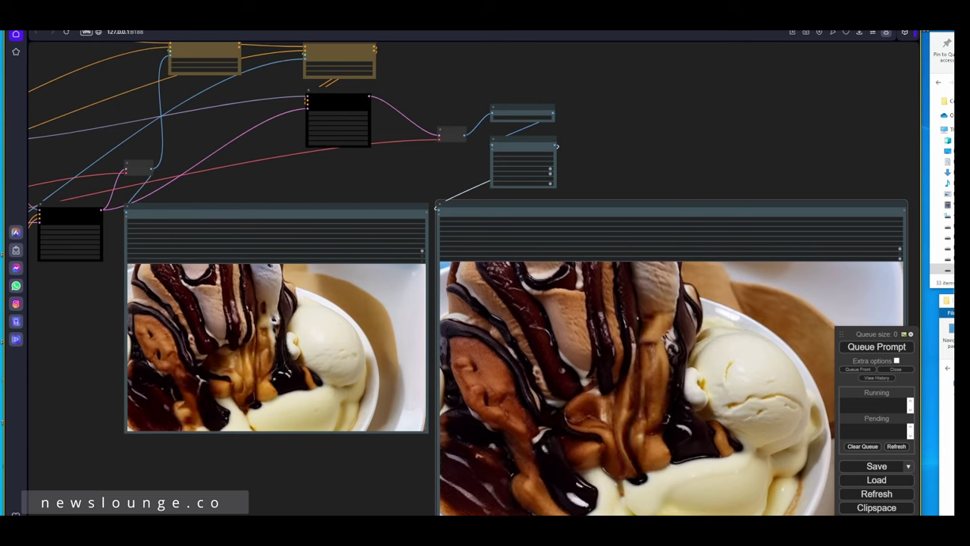
scroll(652, 400, "down", 1)
left_click_drag(653, 400, 592, 404)
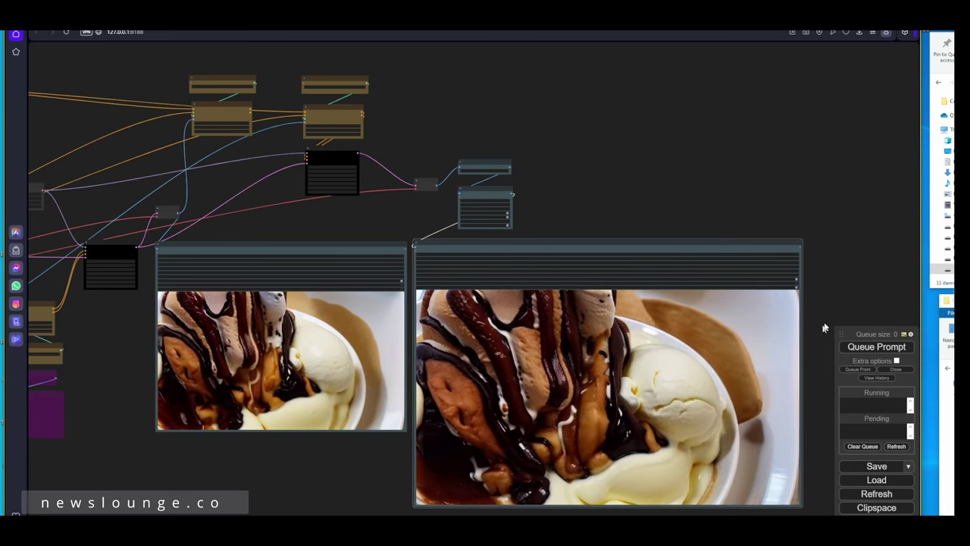
Examine the Shot 3 line art and colour-coded previews and the bypassed coco mask group further down the graph
left_click_drag(806, 310, 751, 300)
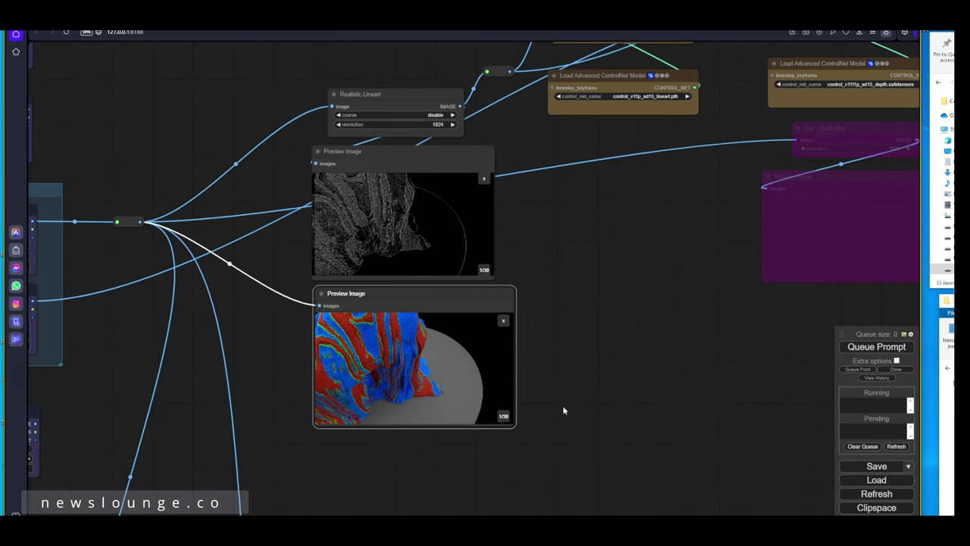
left_click_drag(546, 399, 491, 346)
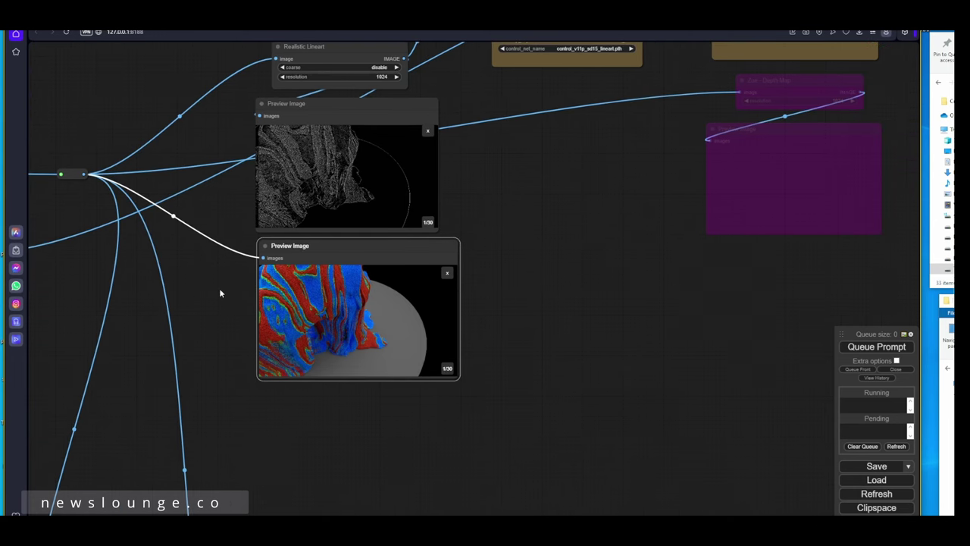
left_click_drag(220, 293, 327, 230)
scroll(329, 255, "down", 3)
left_click_drag(274, 305, 311, 211)
left_click_drag(208, 103, 211, 165)
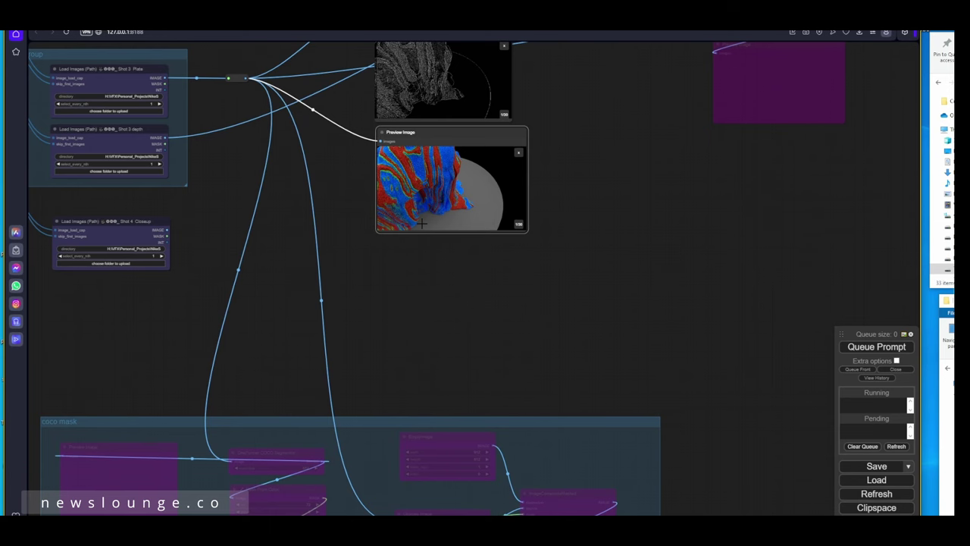
scroll(518, 390, "down", 3)
left_click_drag(518, 390, 511, 163)
left_click_drag(457, 198, 460, 350)
left_click_drag(473, 249, 442, 317)
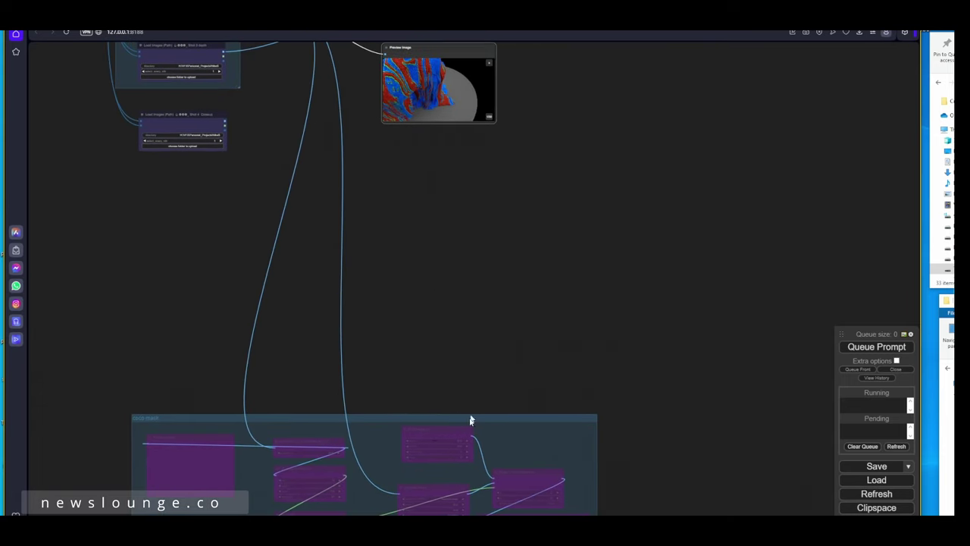
Copy the EmptyImage node from the coco mask group to the empty area below the plate preview and un-bypass it
left_click_drag(432, 432, 408, 210)
scroll(423, 247, "up", 4)
key("ctrl+b")
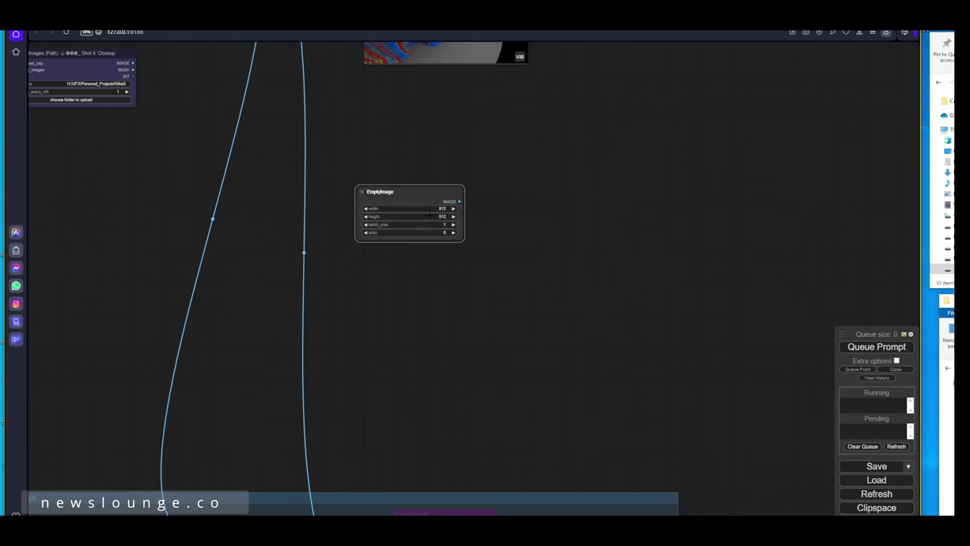
Set the copied EmptyImage node's width to 1280 and height to 720
left_click(429, 210)
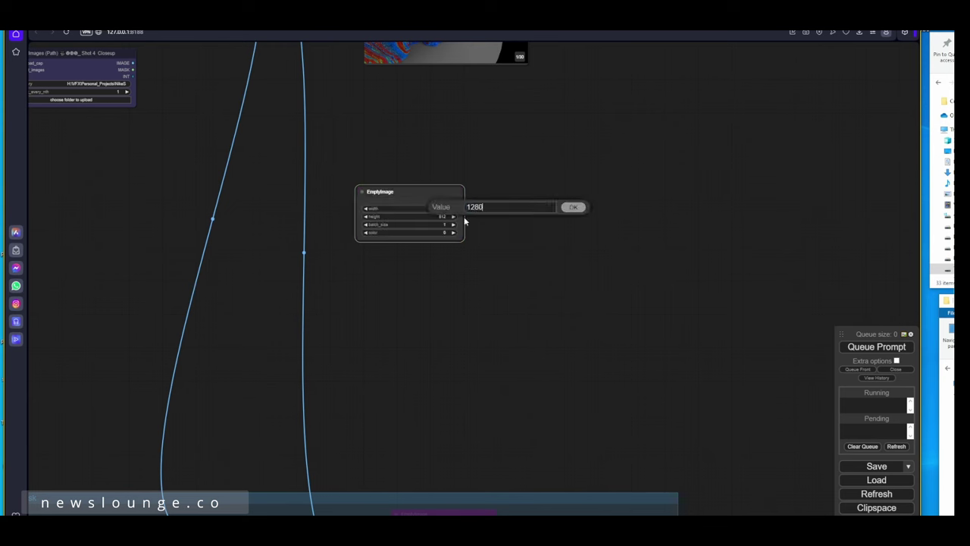
left_click(569, 210)
left_click(444, 218)
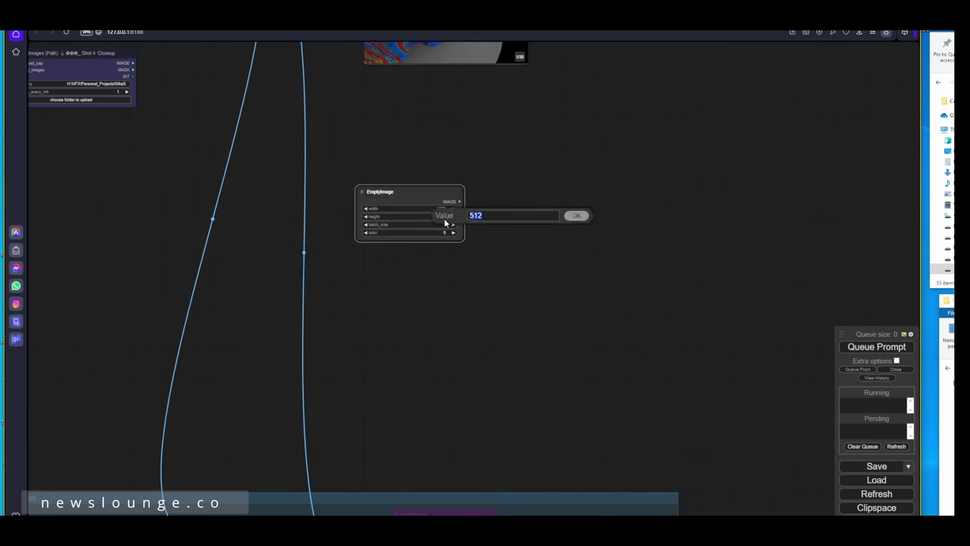
type("721")
key("Return")
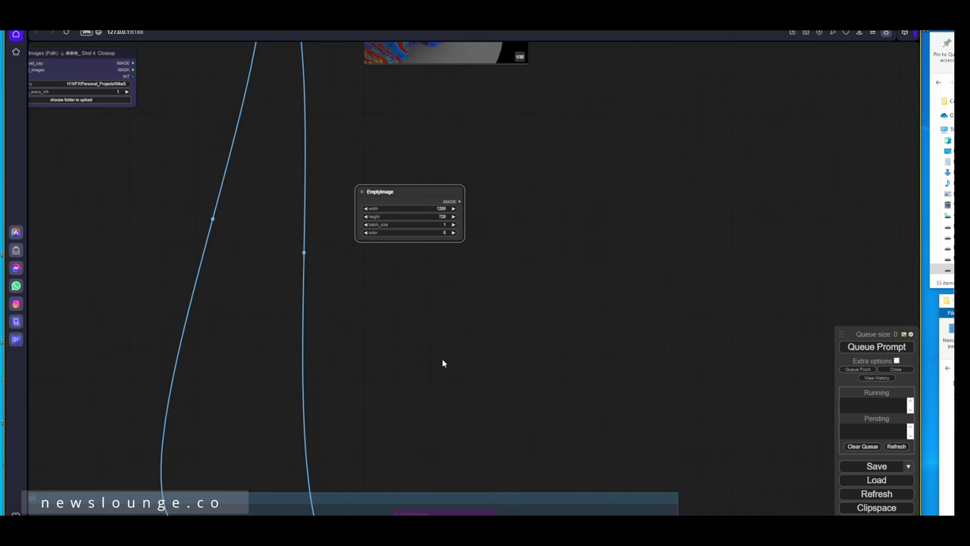
Copy the ImageCompositeMasked node from the coco mask group and place it beside the new EmptyImage node
scroll(442, 357, "down", 2)
left_click_drag(492, 393, 434, 235)
scroll(483, 393, "up", 3)
left_click_drag(333, 193, 353, 380)
key("ctrl+v")
left_click_drag(447, 291, 435, 269)
left_click_drag(339, 285, 453, 411)
scroll(453, 410, "down", 3)
scroll(250, 243, "up", 3)
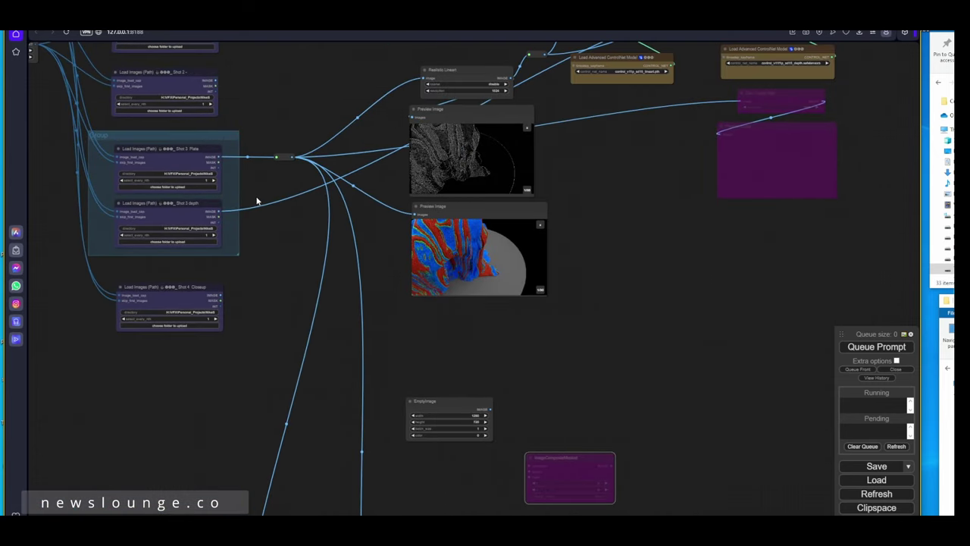
Copy Mask From Color out of the coco mask group, un-bypass it and feed it the Shot 3 Plate images
scroll(256, 201, "up", 2)
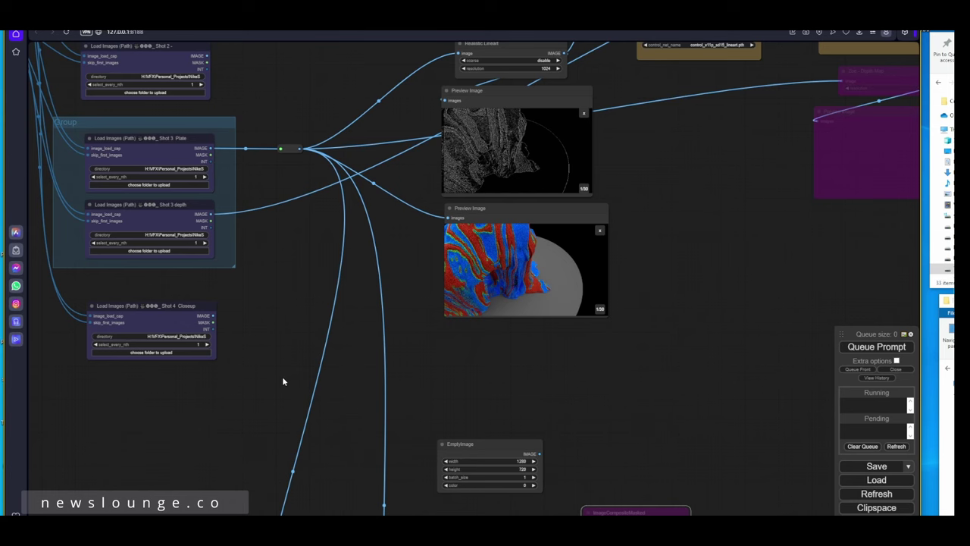
scroll(281, 382, "down", 10)
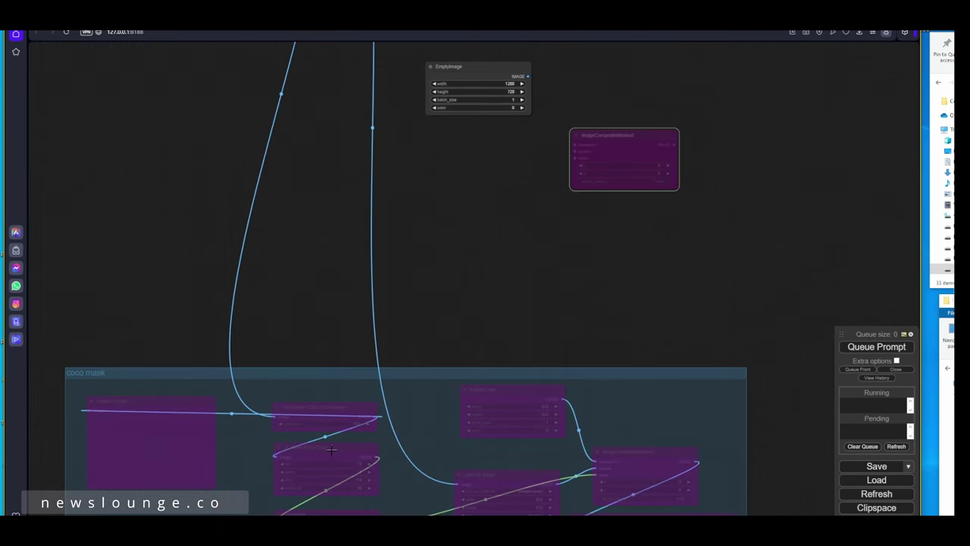
left_click_drag(330, 451, 316, 104, "alt")
left_click_drag(347, 49, 326, 411)
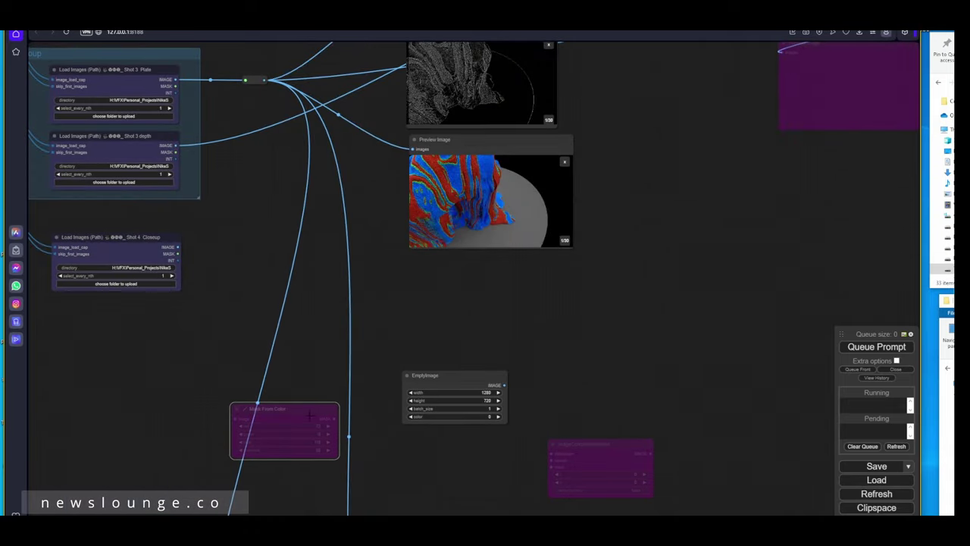
key("ctrl+b")
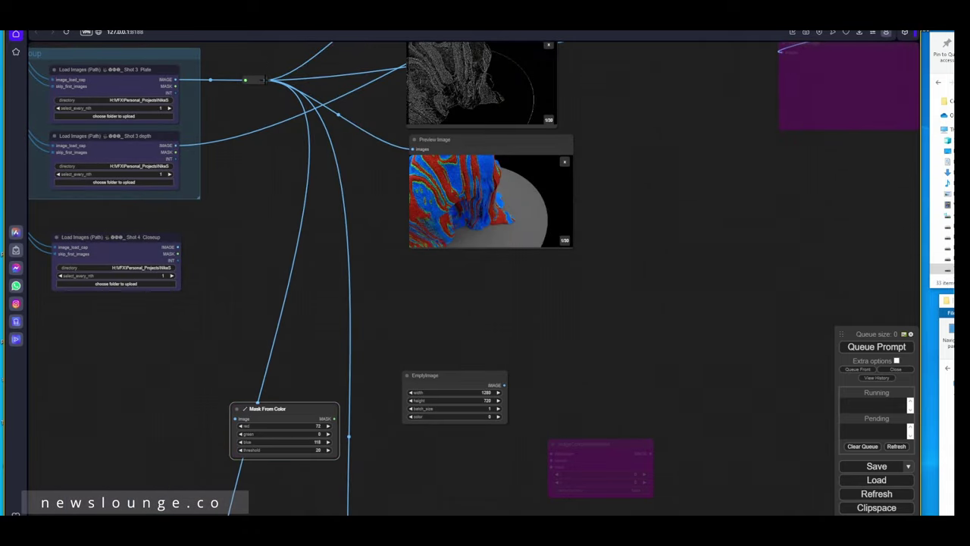
left_click_drag(264, 80, 235, 418)
left_click_drag(441, 377, 537, 378)
left_click_drag(284, 417, 379, 367)
Set Mask From Color to red 150, blue 0 and threshold 85
scroll(413, 394, "up", 8)
left_click(413, 375)
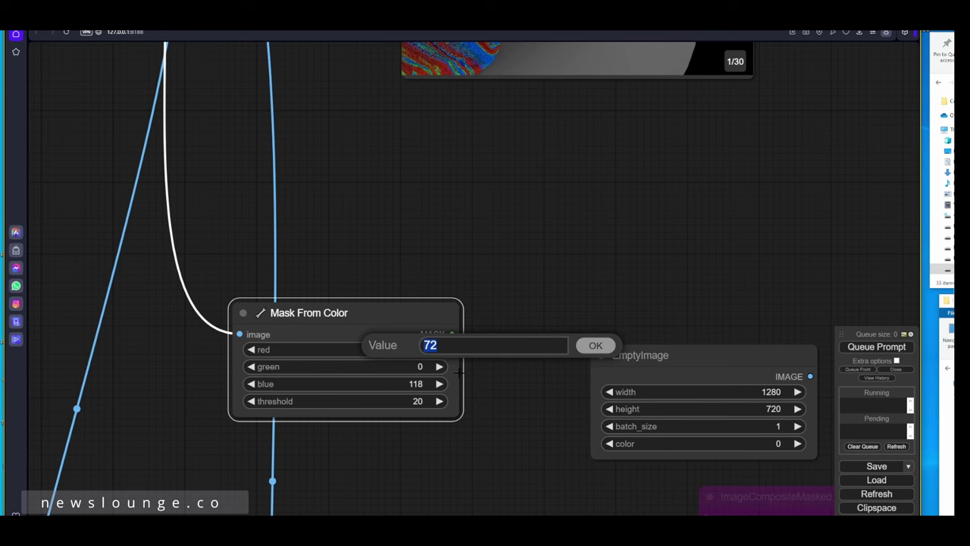
type("150")
key("Return")
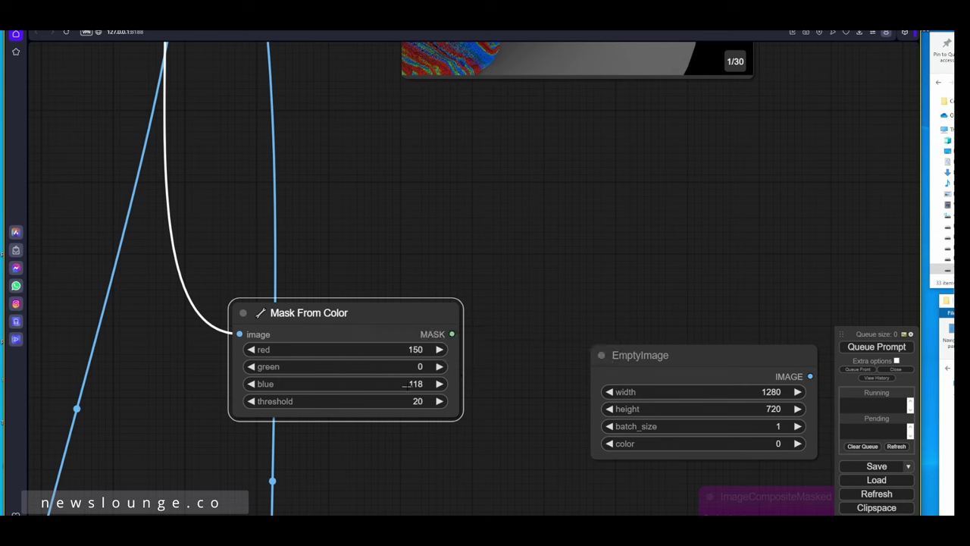
left_click(407, 385)
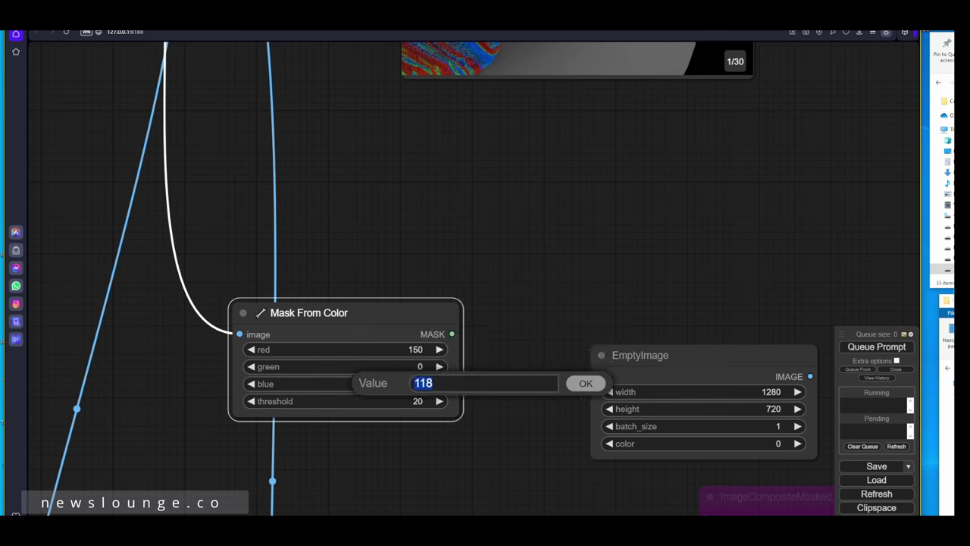
type("0")
key("Return")
left_click(425, 400)
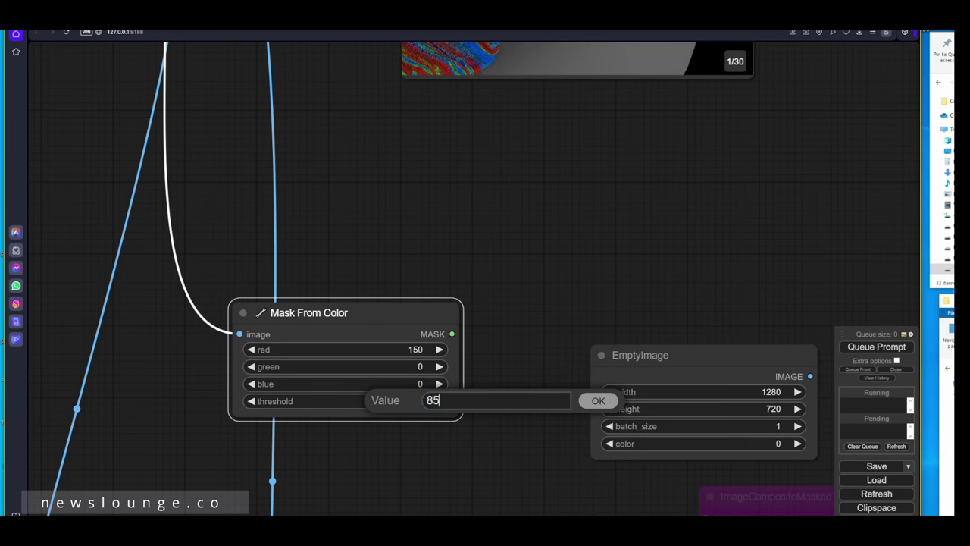
key("Return")
Un-bypass the copied ImageCompositeMasked node and space it apart from the EmptyImage node
scroll(506, 394, "down", 3)
left_click_drag(506, 390, 286, 366)
left_click(501, 459)
key("ctrl+b")
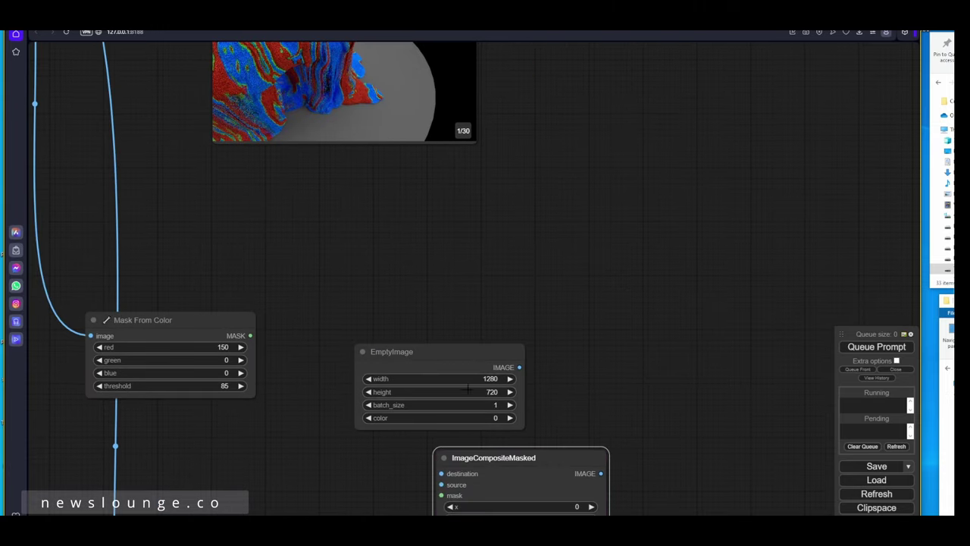
left_click_drag(460, 351, 467, 273)
left_click_drag(524, 469, 617, 437)
Add a Mask Preview node to Mask From Color's mask output and place it directly beneath that node
left_click_drag(165, 458, 165, 455)
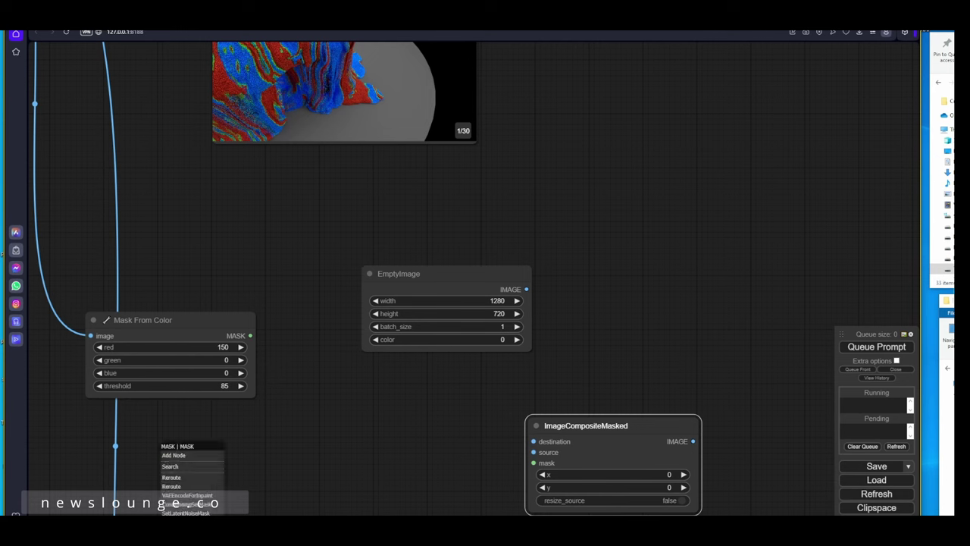
left_click(172, 466)
type("maskpre")
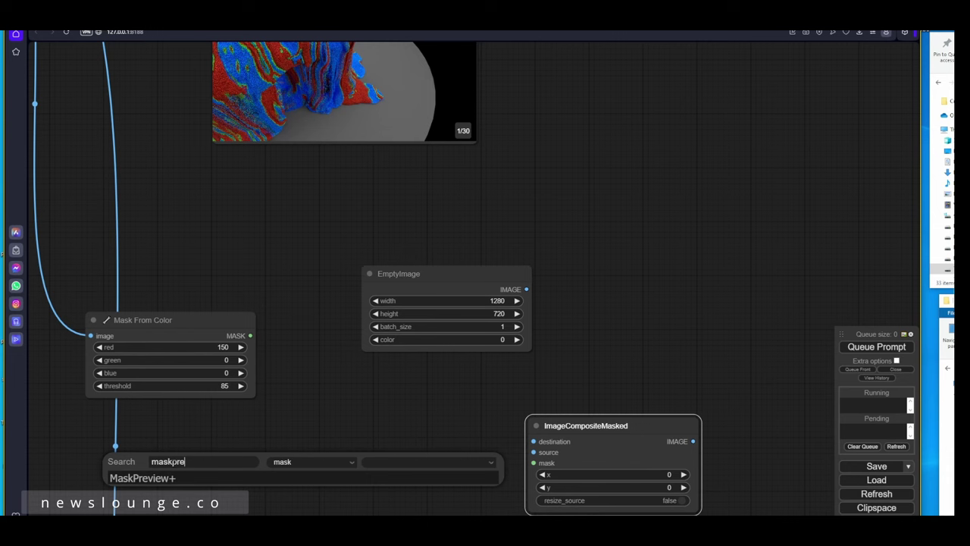
key("Return")
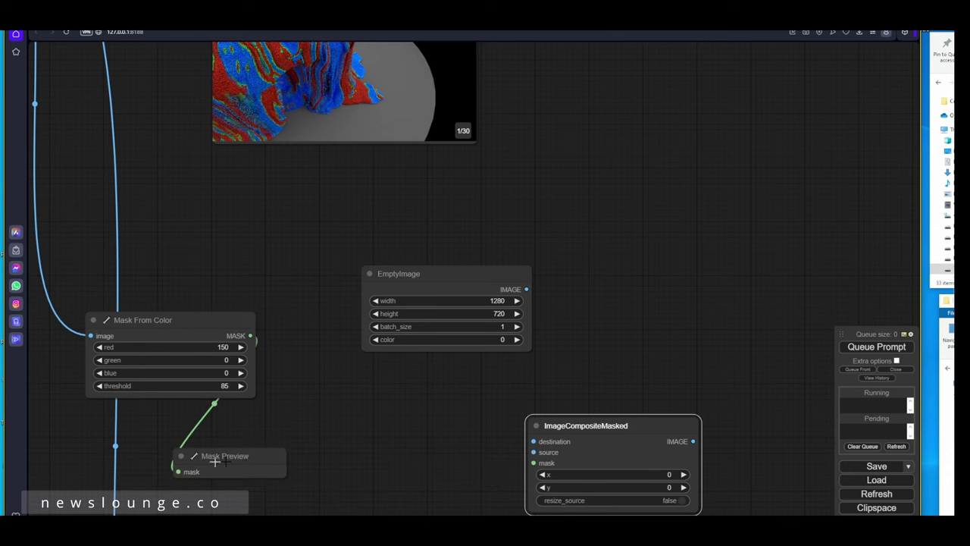
left_click_drag(229, 462, 164, 425)
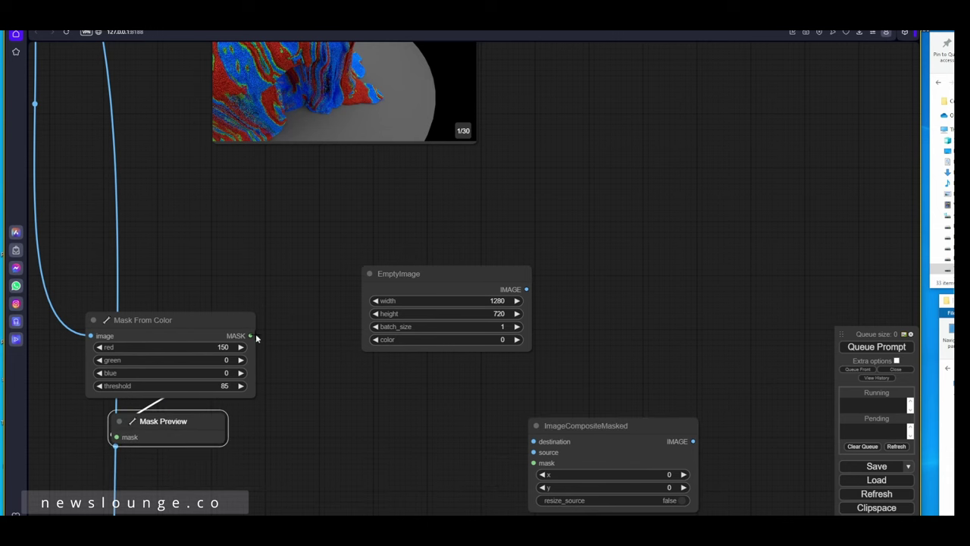
Connect the colour mask, EmptyImage and Shot 3 Plate images to ImageCompositeMasked's mask, destination and source inputs
left_click_drag(323, 386, 533, 463)
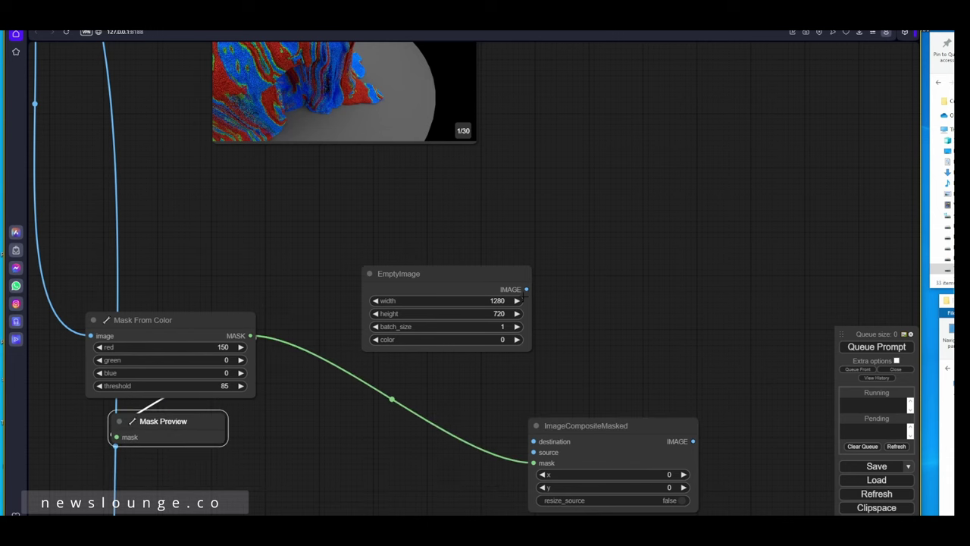
left_click_drag(526, 288, 533, 441)
scroll(473, 407, "down", 3)
left_click_drag(208, 112, 340, 244)
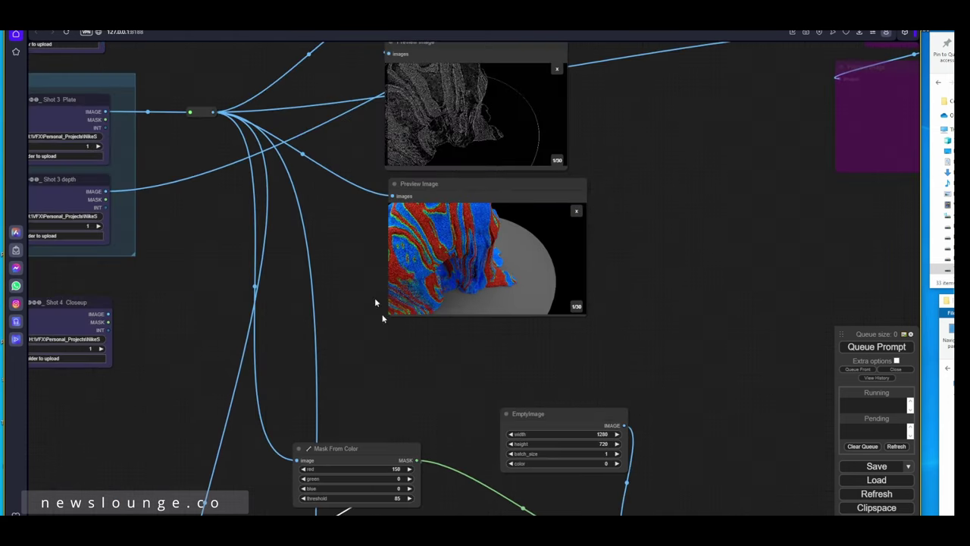
left_click_drag(213, 112, 308, 385)
scroll(228, 392, "down", 2)
left_click_drag(260, 281, 242, 274)
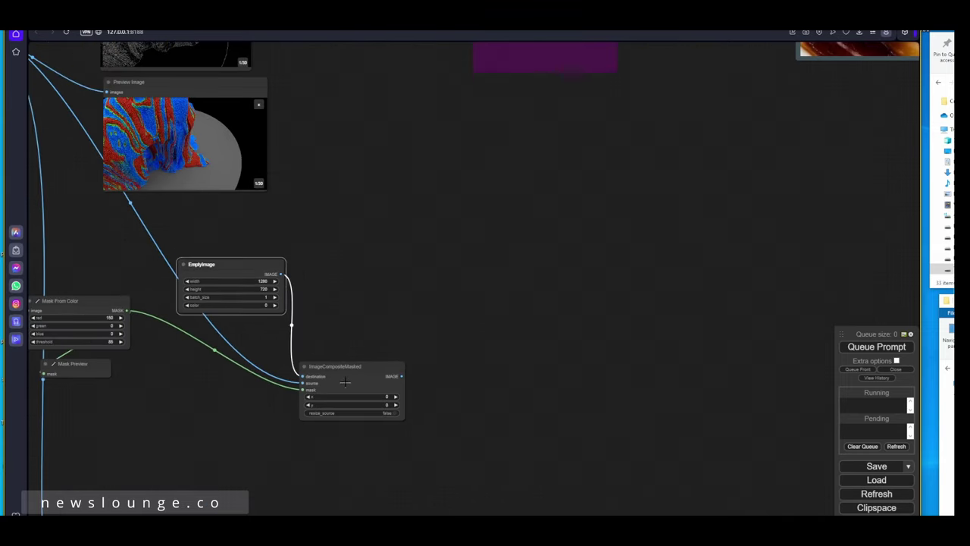
Add a Preview Image node to the ImageCompositeMasked output and place it beneath that node
left_click_drag(391, 393, 331, 426)
left_click(364, 522)
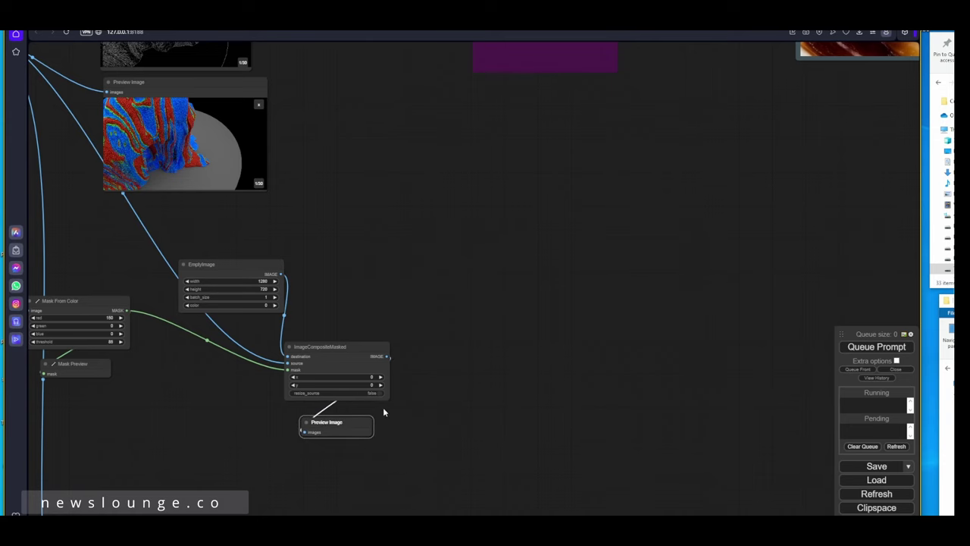
left_click_drag(384, 411, 450, 434)
scroll(470, 429, "up", 5)
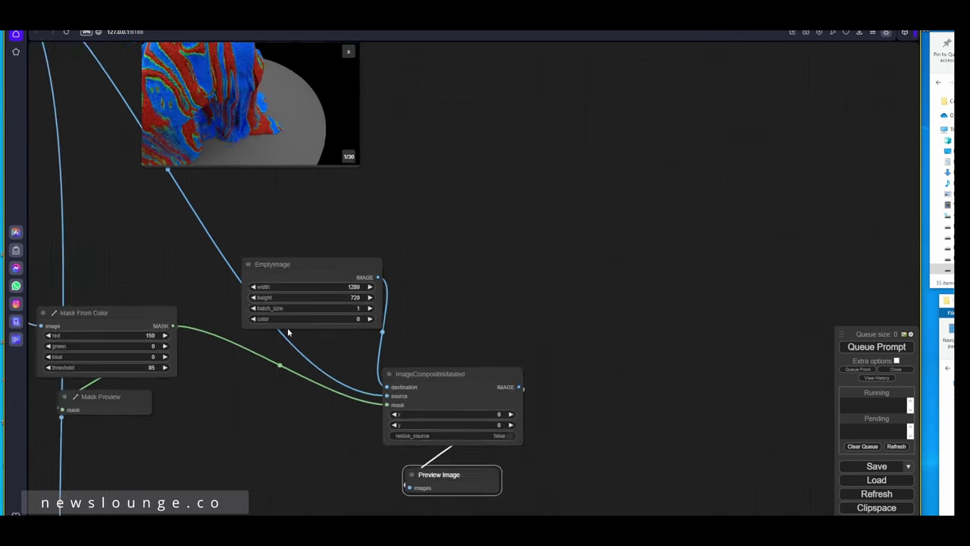
Convert the new EmptyImage node's batch_size to an input
scroll(292, 397, "down", 1)
left_click_drag(292, 397, 446, 409)
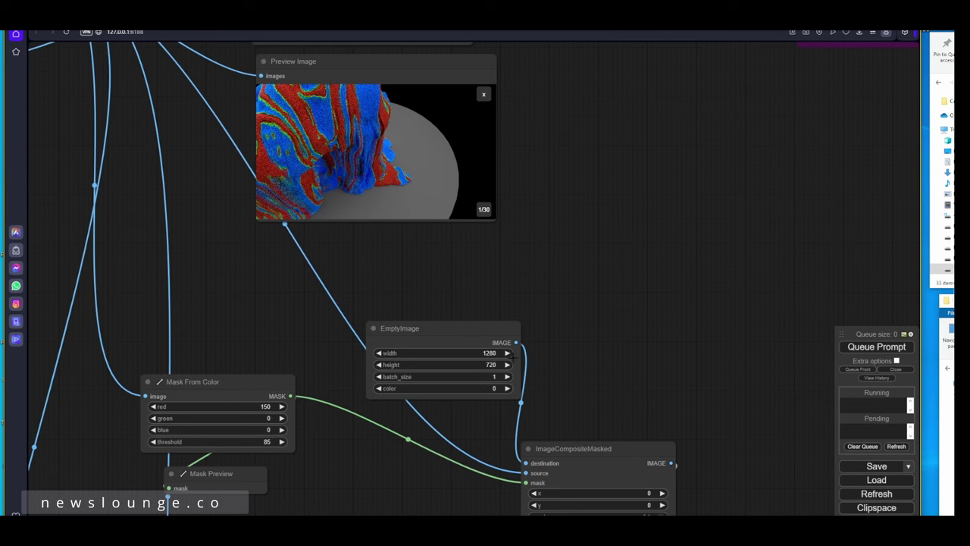
left_click_drag(581, 324, 656, 437)
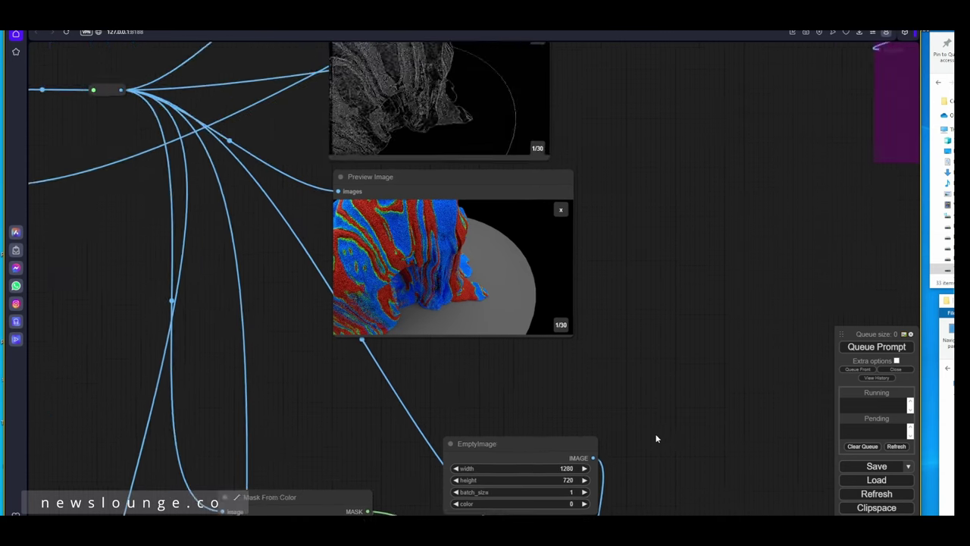
scroll(657, 437, "down", 4)
left_click_drag(319, 315, 161, 236)
scroll(482, 385, "up", 5)
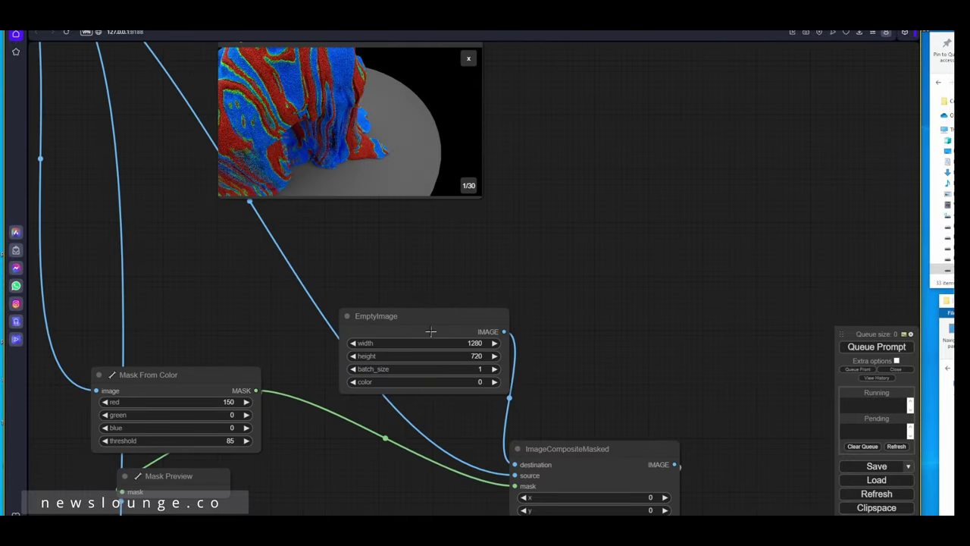
right_click(422, 322)
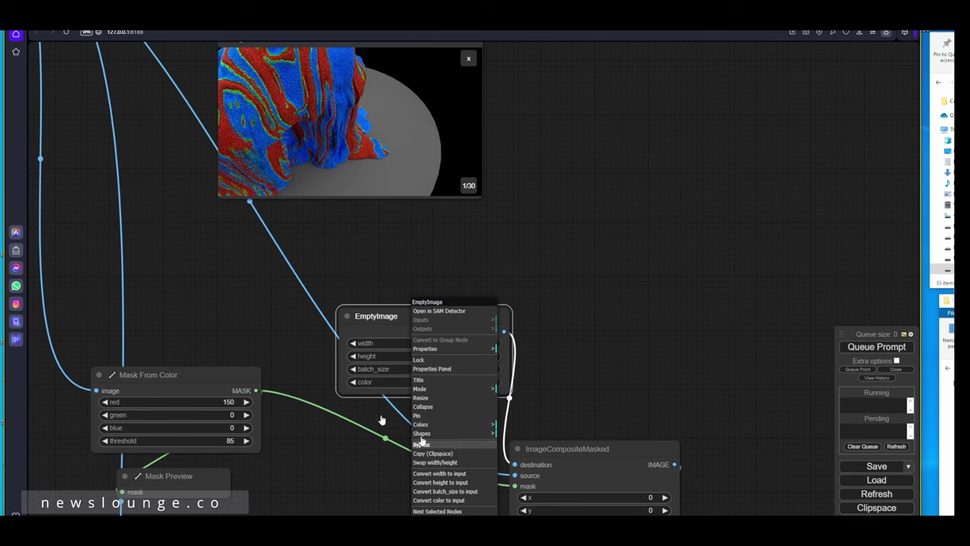
left_click(395, 277)
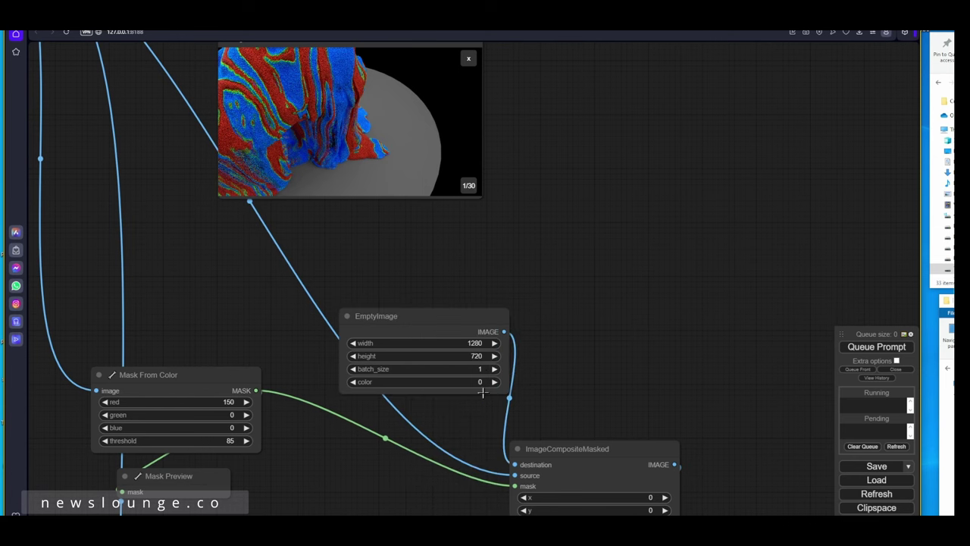
right_click(440, 316)
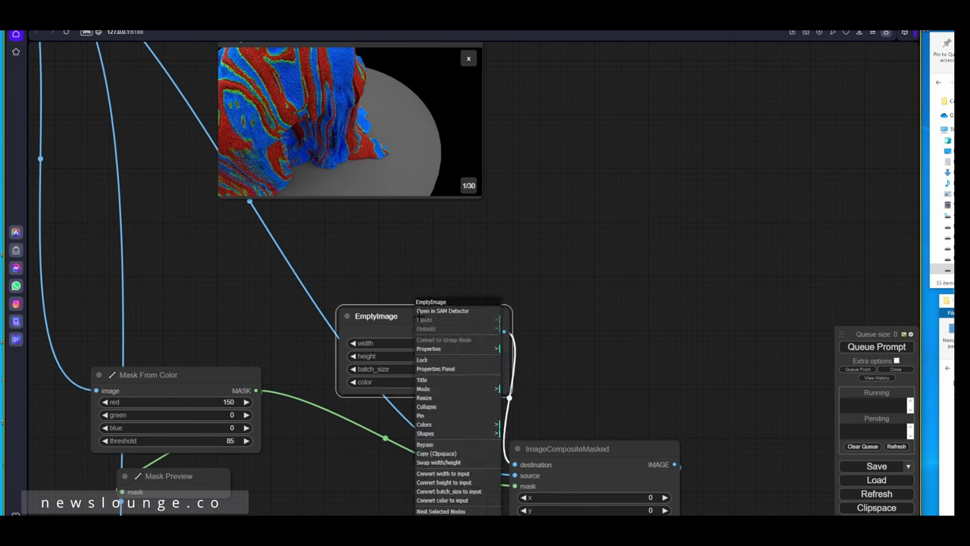
left_click(449, 492)
scroll(561, 360, "down", 4)
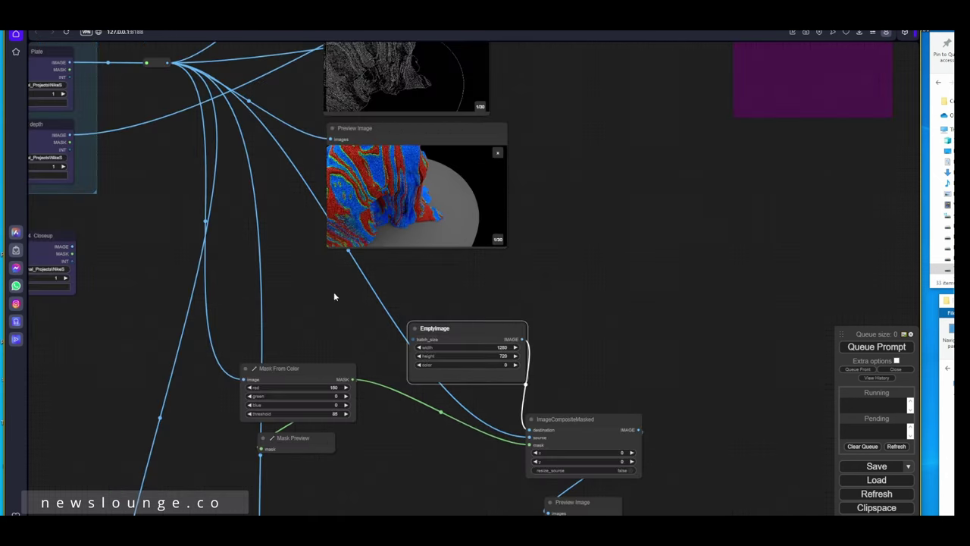
left_click_drag(333, 292, 464, 430)
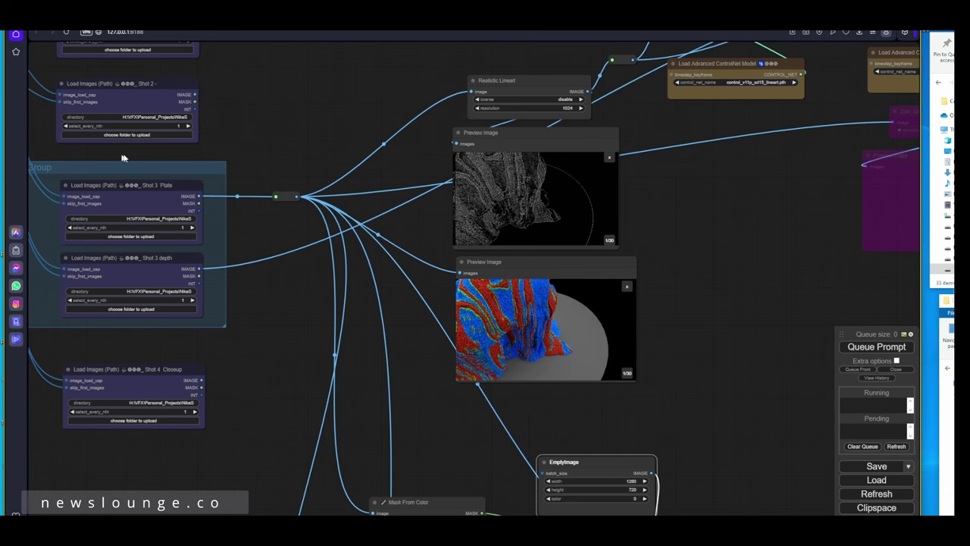
Connect the integer output driving the loaders' image_load_cap to EmptyImage's batch_size input
left_click_drag(152, 160, 379, 211)
left_click_drag(202, 76, 285, 363)
left_click_drag(495, 371, 461, 368)
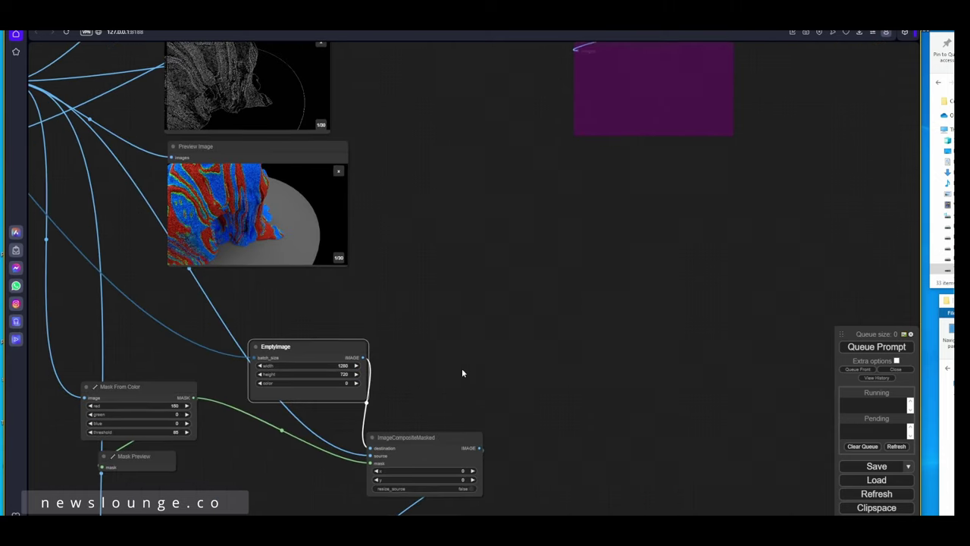
scroll(462, 368, "down", 1)
left_click(436, 496)
scroll(473, 446, "down", 1)
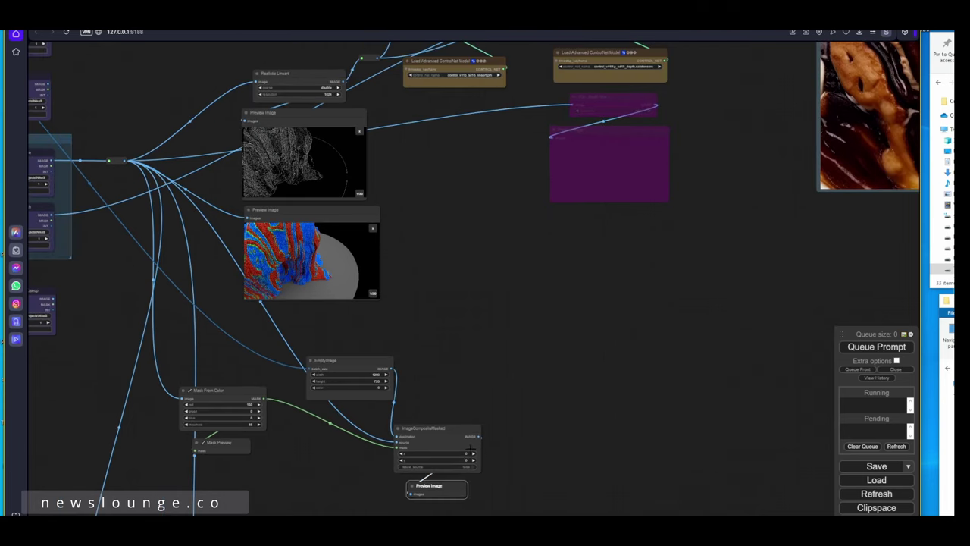
scroll(483, 458, "up", 1)
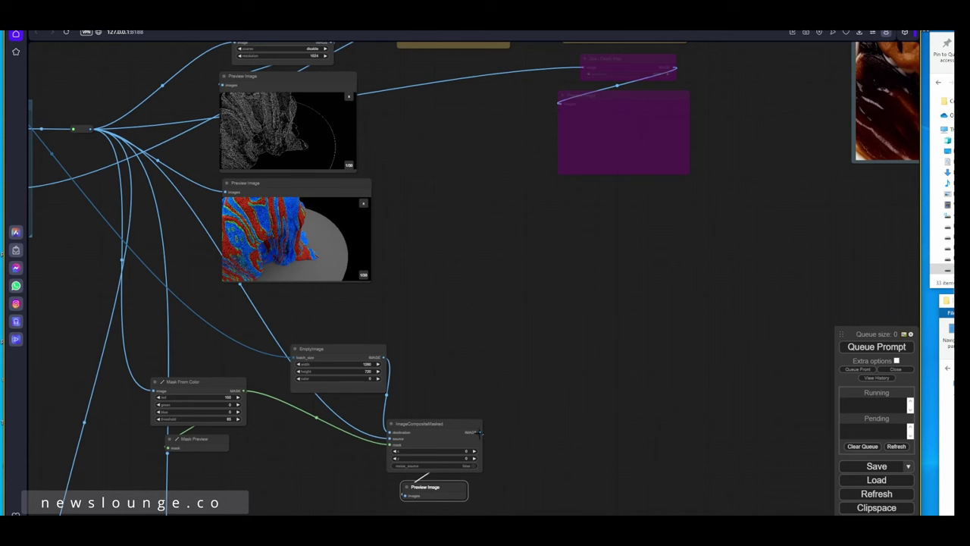
left_click_drag(479, 433, 515, 313)
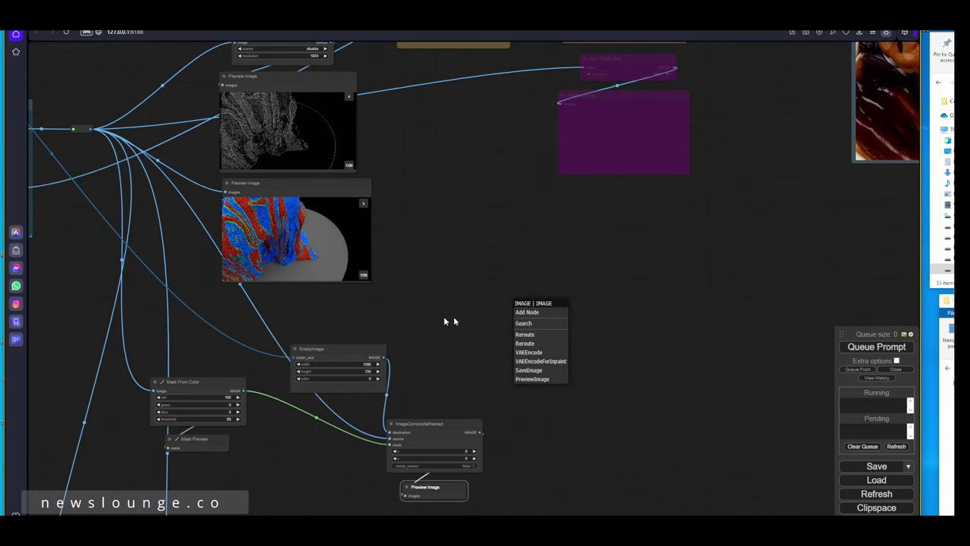
left_click(453, 321)
Add a Reroute from Shot 3 Plate's IMAGE output and connect it to Mask From Color's image and ImageCompositeMasked's source inputs
left_click_drag(122, 184, 355, 232)
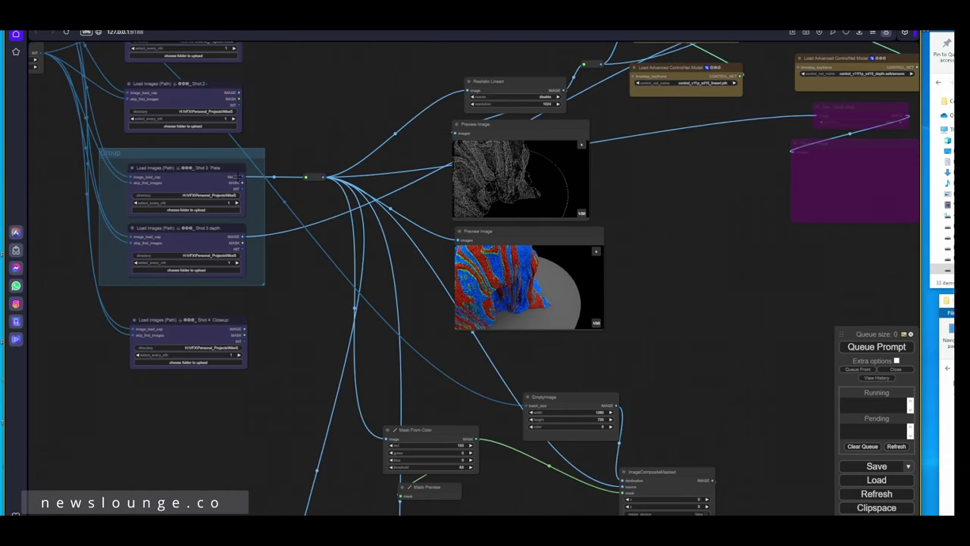
left_click_drag(241, 177, 386, 467)
left_click(362, 369)
scroll(387, 377, "up", 2)
left_click_drag(381, 355, 732, 538)
left_click_drag(776, 489, 642, 458)
scroll(643, 459, "down", 3)
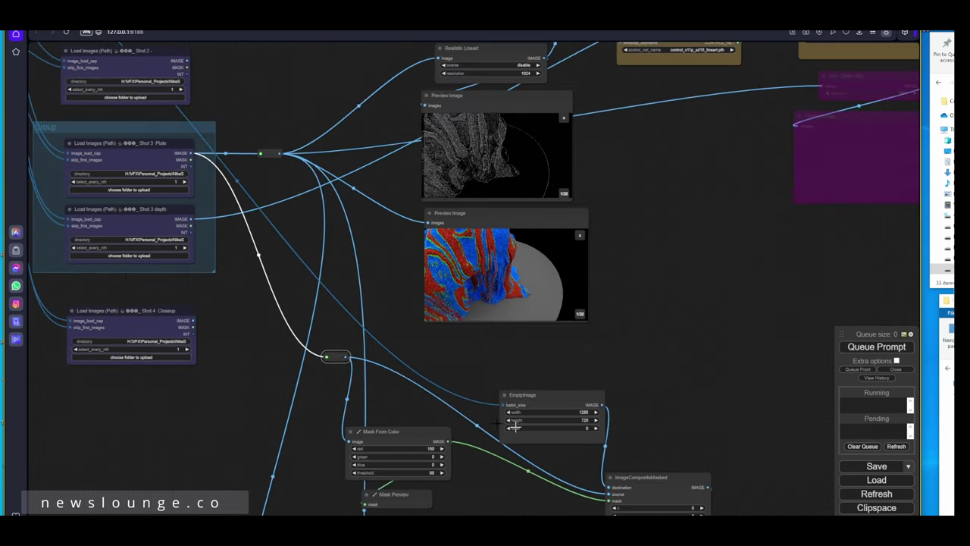
left_click_drag(627, 407, 634, 379)
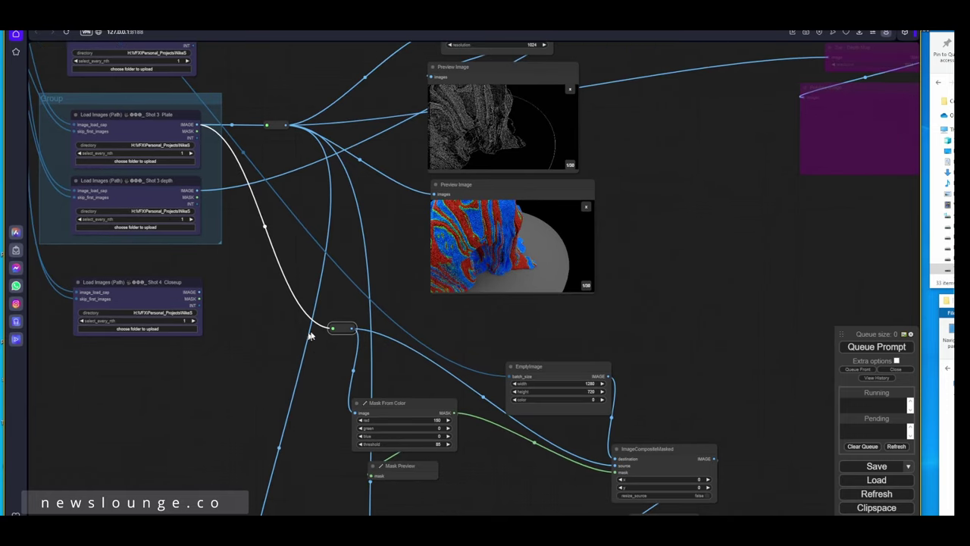
left_click_drag(342, 328, 338, 345)
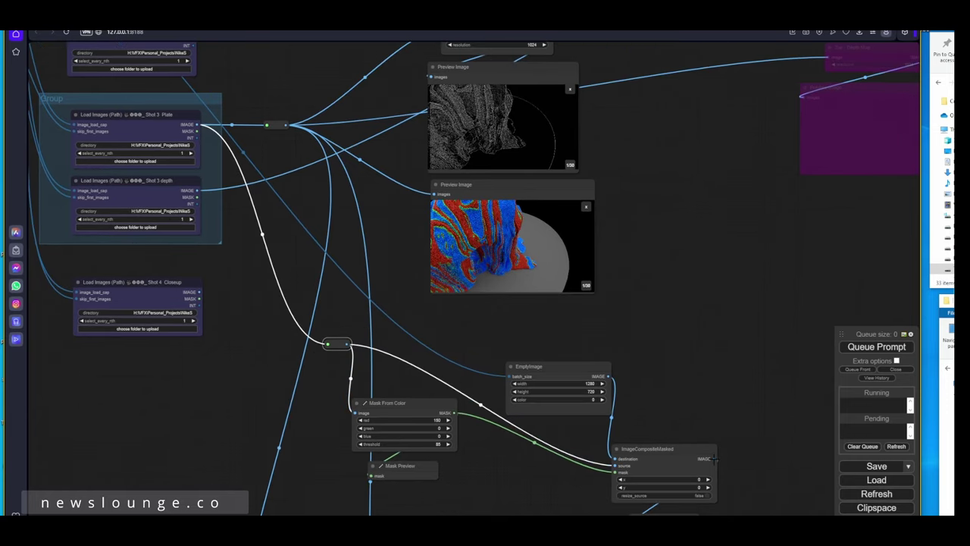
Connect ImageCompositeMasked's output to the original reroute feeding Realistic Lineart and the previews, and queue the prompt
left_click_drag(713, 458, 268, 125)
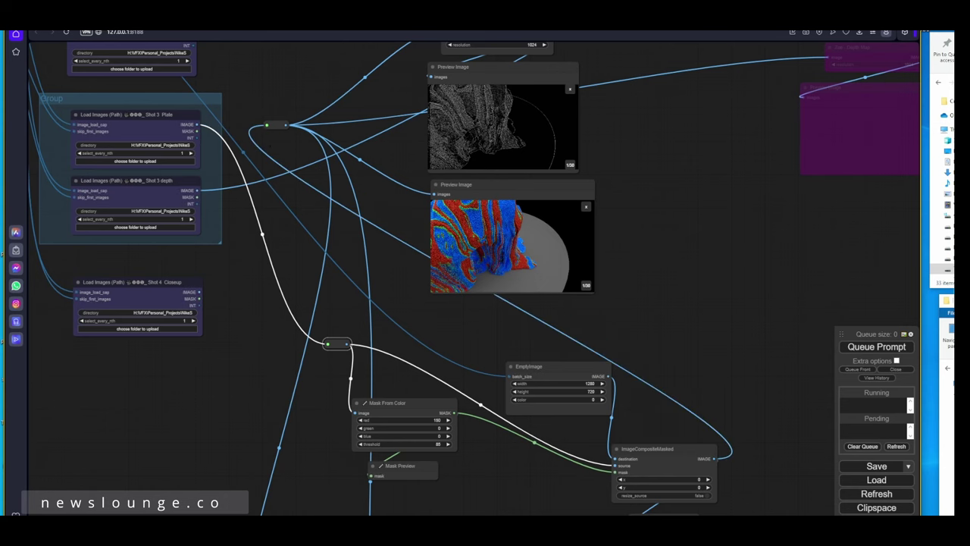
left_click_drag(520, 512, 401, 463)
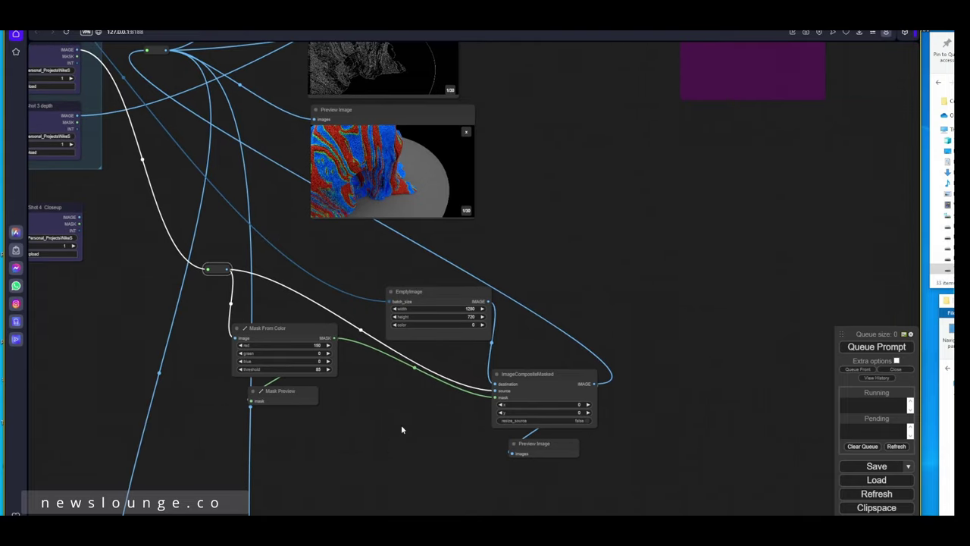
scroll(402, 427, "down", 3)
left_click_drag(316, 400, 316, 418)
left_click_drag(322, 369, 323, 385)
left_click(872, 348)
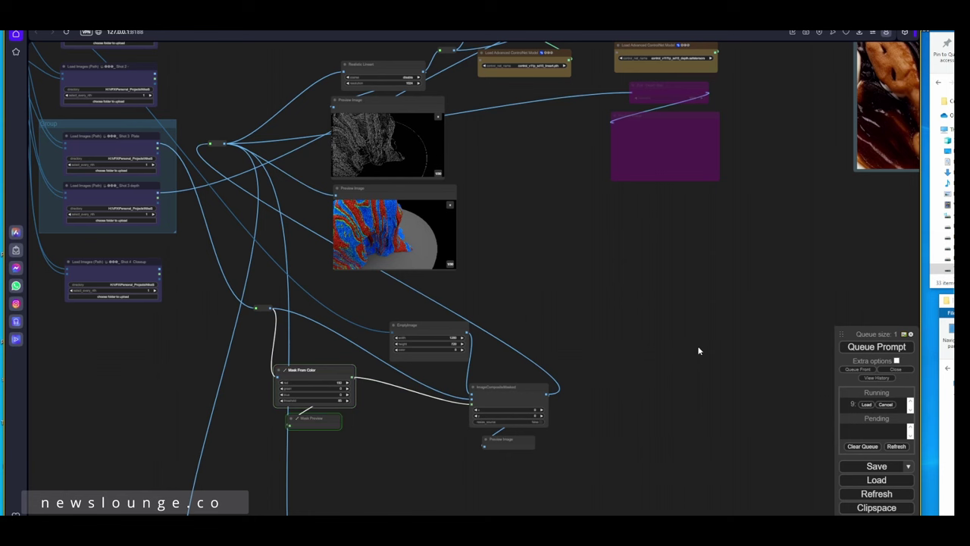
Set Mask From Color's threshold to 70 and rerun the prompt
scroll(322, 455, "up", 5)
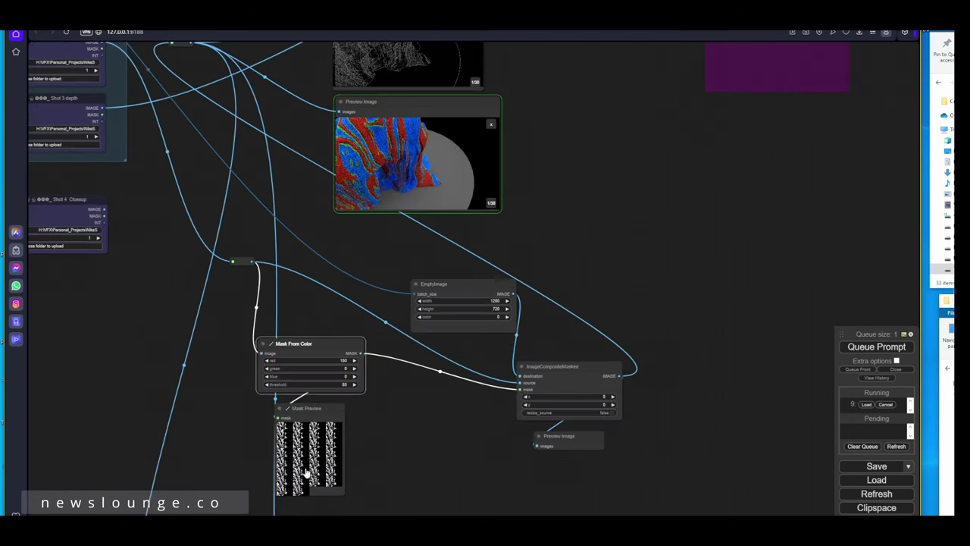
scroll(307, 474, "up", 4)
scroll(319, 455, "up", 6)
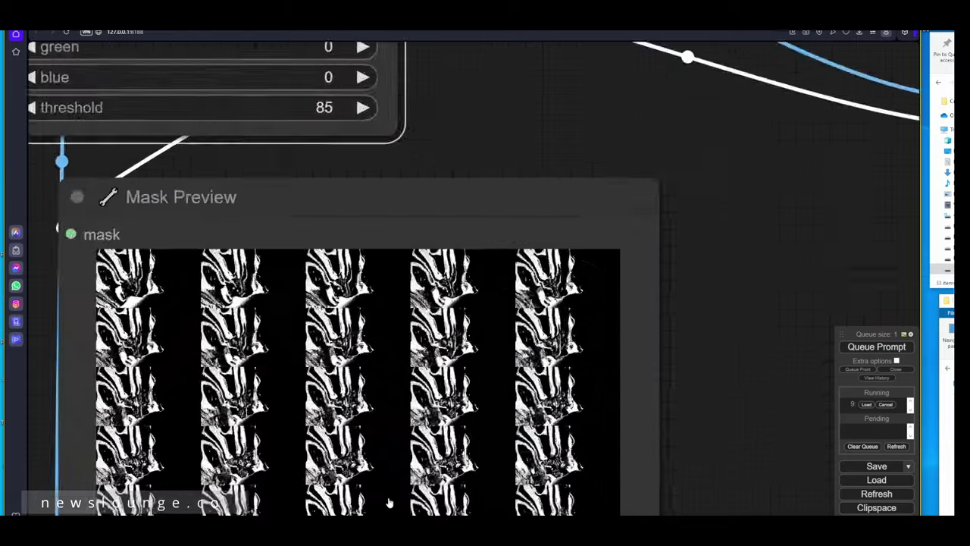
scroll(339, 426, "down", 6)
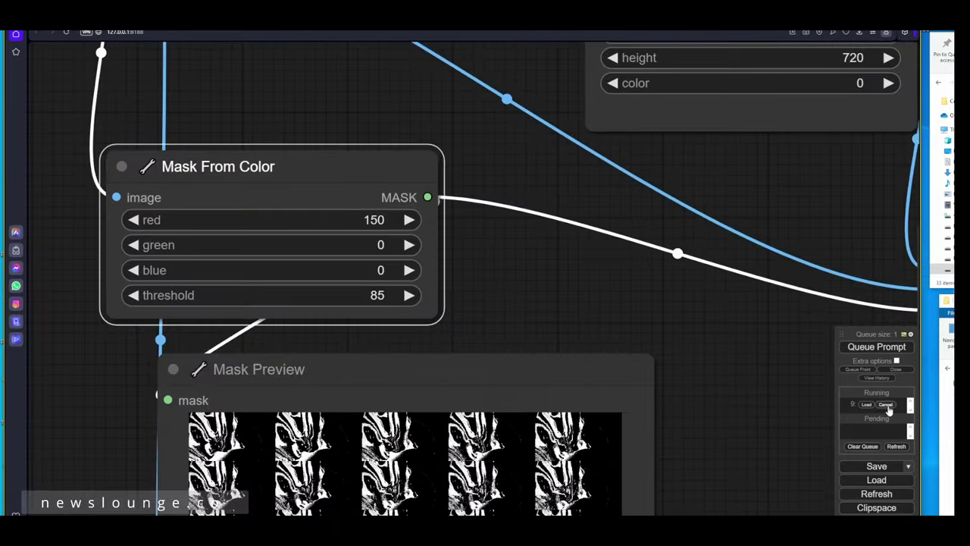
left_click(377, 295)
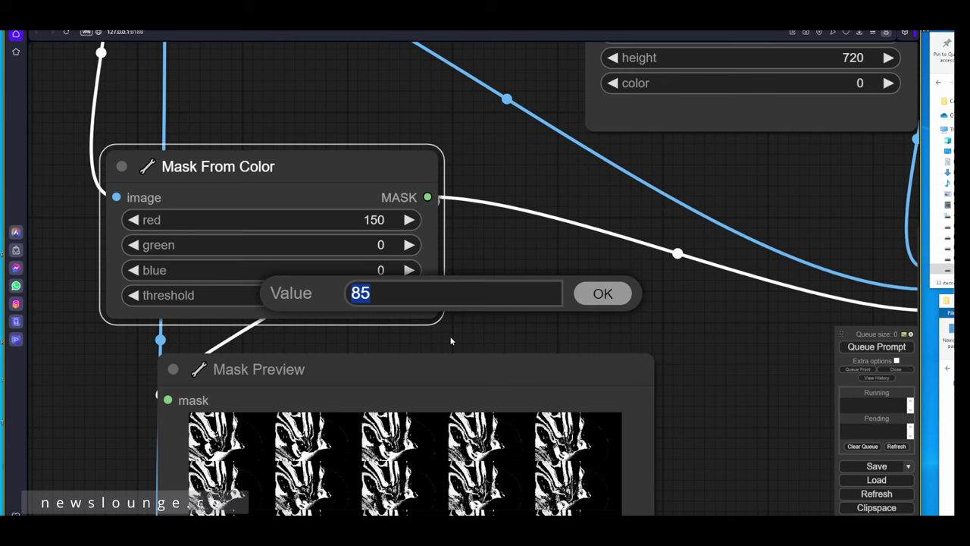
type("70")
key("Return")
left_click_drag(629, 397, 510, 409)
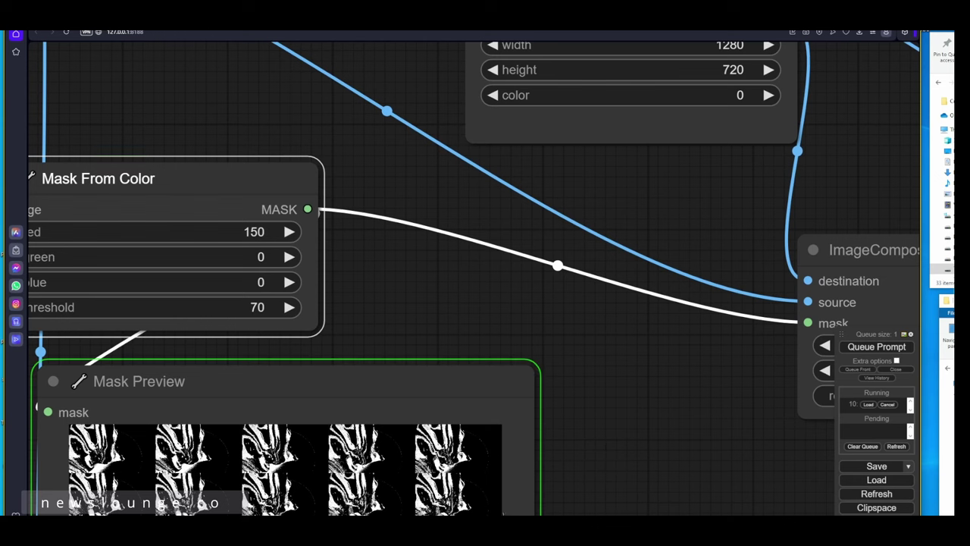
Enlarge a single frame in the Mask Preview node and inspect the black-and-white mask
left_click_drag(672, 489, 725, 259)
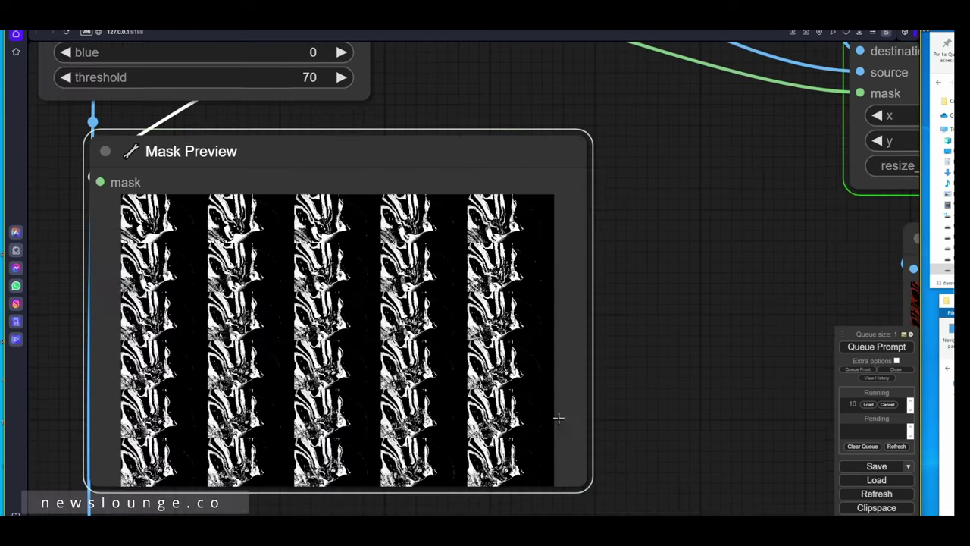
left_click(347, 386)
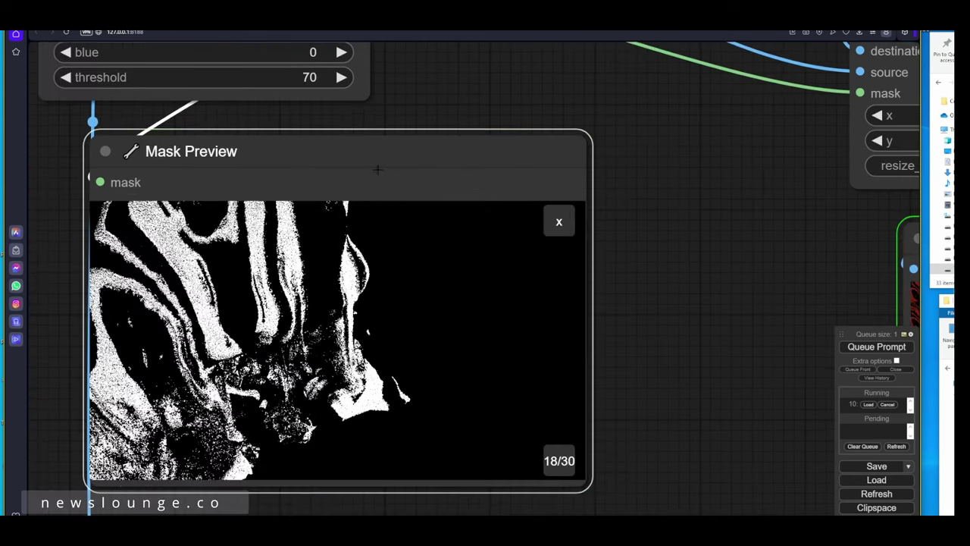
left_click_drag(667, 288, 732, 337)
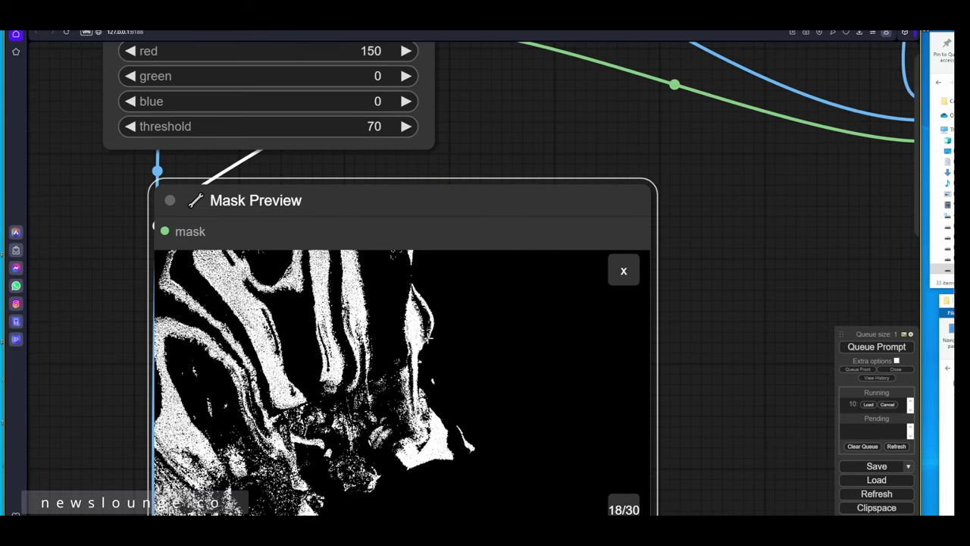
scroll(403, 367, "down", 3)
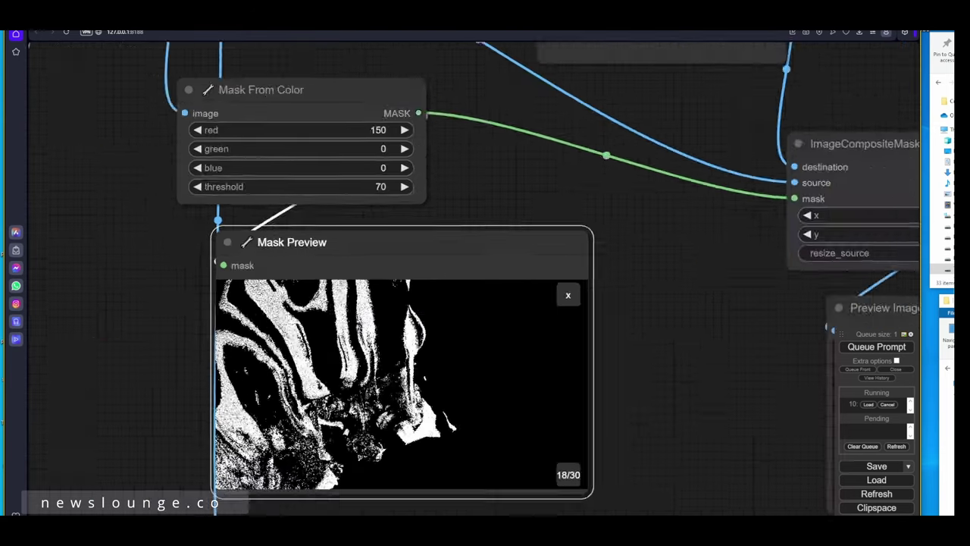
Enlarge single frames in the masked plate and Realistic Lineart preview nodes and inspect them
left_click_drag(724, 327, 437, 485)
scroll(437, 485, "down", 3)
left_click_drag(541, 430, 542, 456)
left_click_drag(456, 97, 558, 480)
left_click(401, 410)
scroll(366, 203, "up", 7)
left_click_drag(446, 247, 446, 258)
scroll(455, 286, "down", 4)
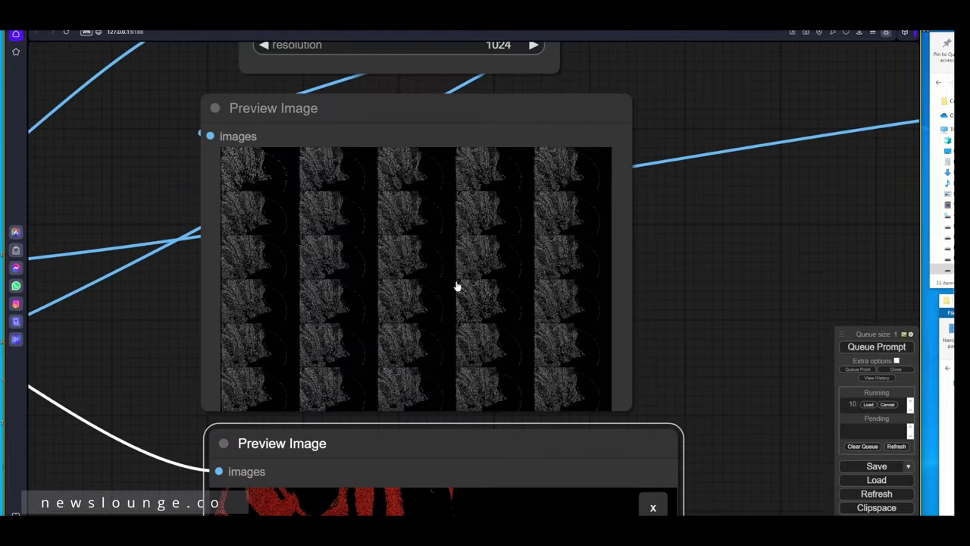
left_click(442, 268)
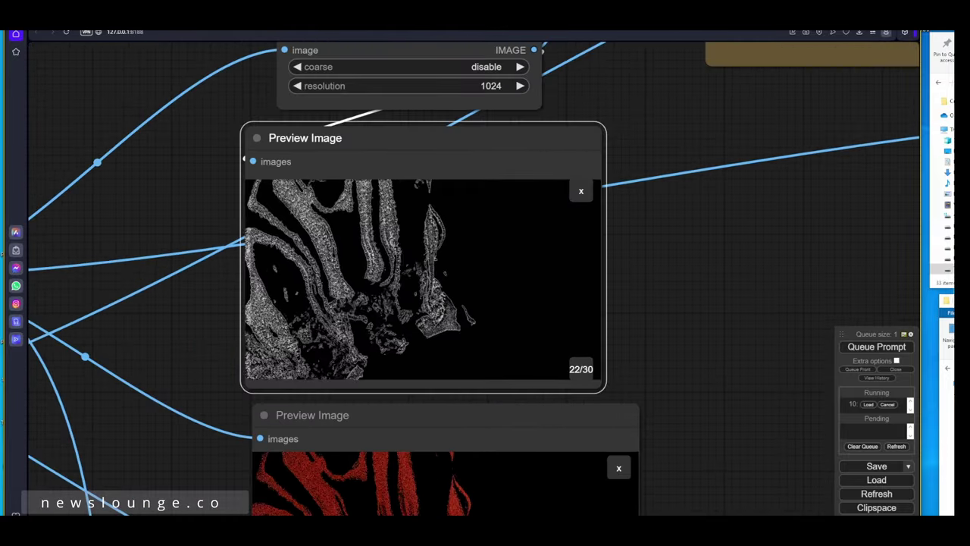
Look over the running KSampler and the Video Combine outputs
scroll(714, 402, "down", 2)
scroll(715, 401, "down", 1)
left_click_drag(766, 312, 266, 461)
scroll(262, 447, "down", 4)
left_click_drag(341, 420, 371, 468)
left_click_drag(252, 544, 438, 537)
scroll(444, 535, "down", 3)
left_click_drag(705, 429, 116, 388)
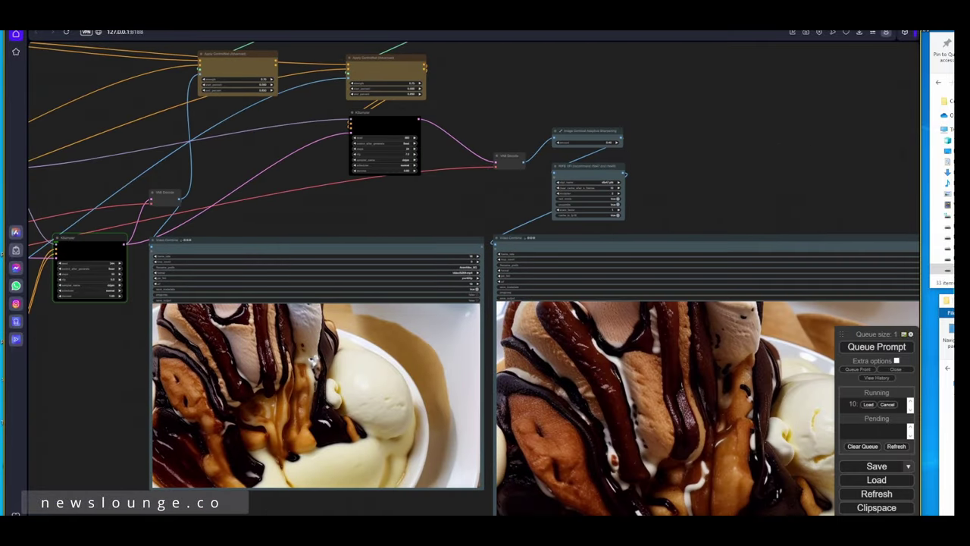
scroll(300, 223, "down", 2)
Create a group titled "Mask from Color" and size it around the reroute, mask, EmptyImage and composite nodes
left_click_drag(160, 476, 554, 342)
left_click_drag(323, 450, 479, 334)
scroll(356, 414, "up", 4)
right_click(233, 253)
left_click(249, 270)
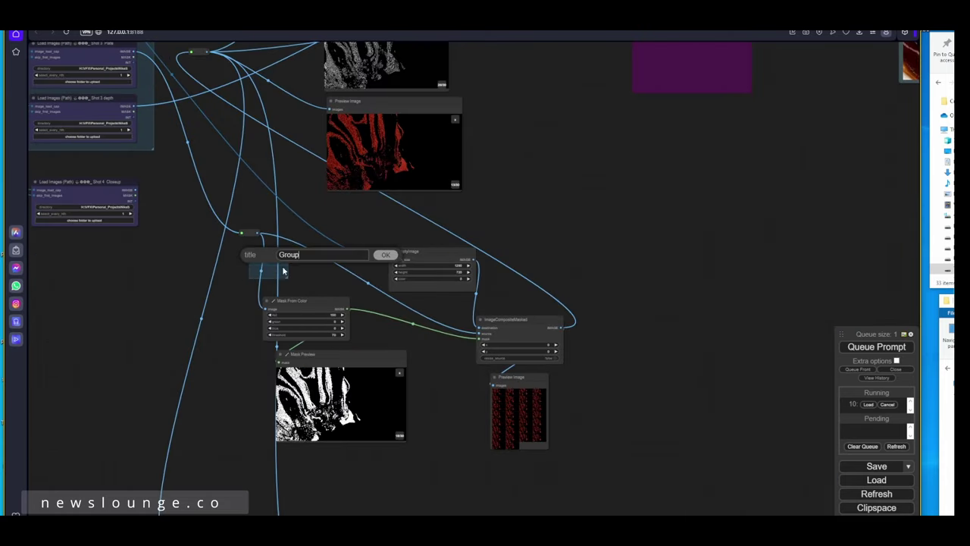
type("Mask from Color")
key("Return")
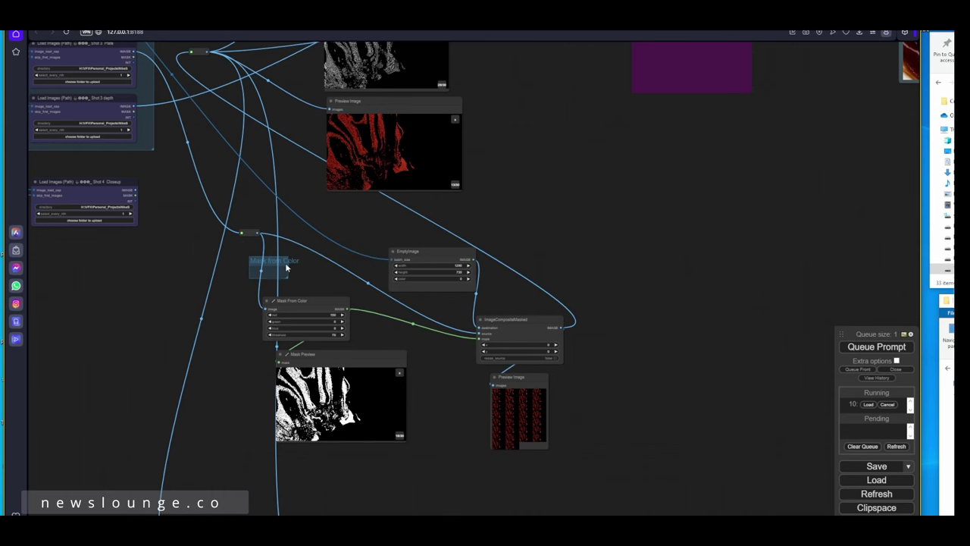
left_click_drag(262, 271, 198, 238)
left_click_drag(255, 251, 632, 470)
left_click_drag(336, 238, 366, 255)
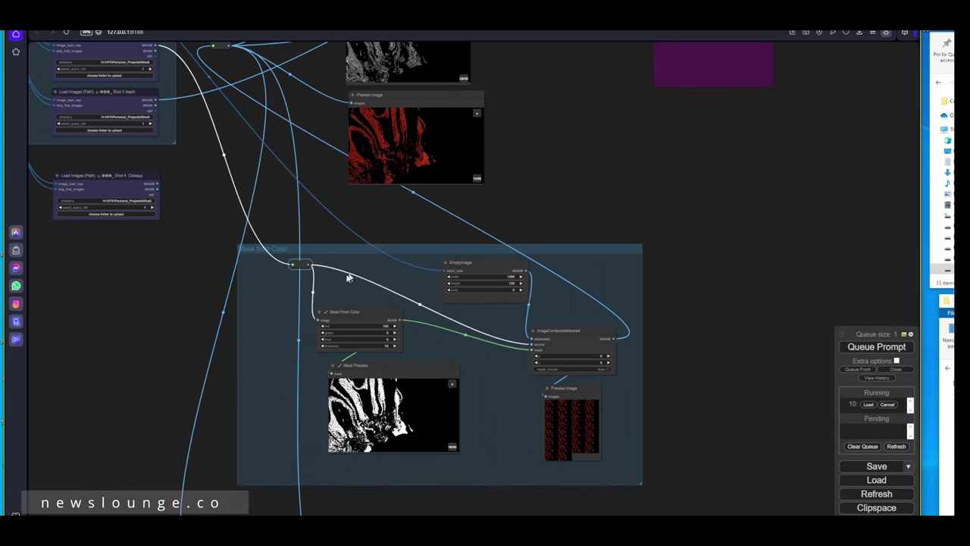
Tidy the node layout inside the Mask from Color group and enlarge a single frame in its composite Preview Image node
left_click_drag(300, 264, 273, 284)
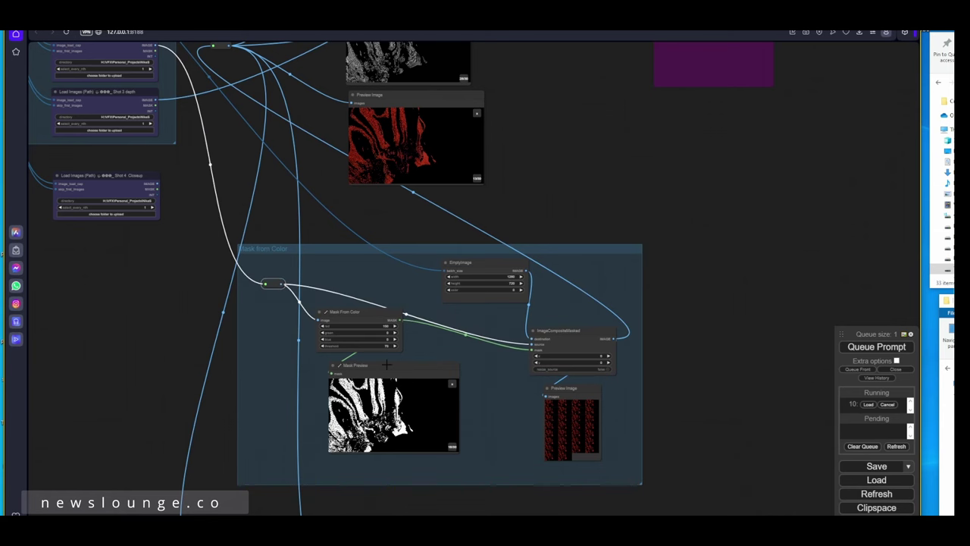
left_click_drag(386, 365, 353, 381)
left_click_drag(360, 314, 353, 332)
left_click_drag(486, 268, 442, 272)
left_click_drag(568, 340, 565, 334)
left_click_drag(579, 390, 563, 385)
left_click(567, 426)
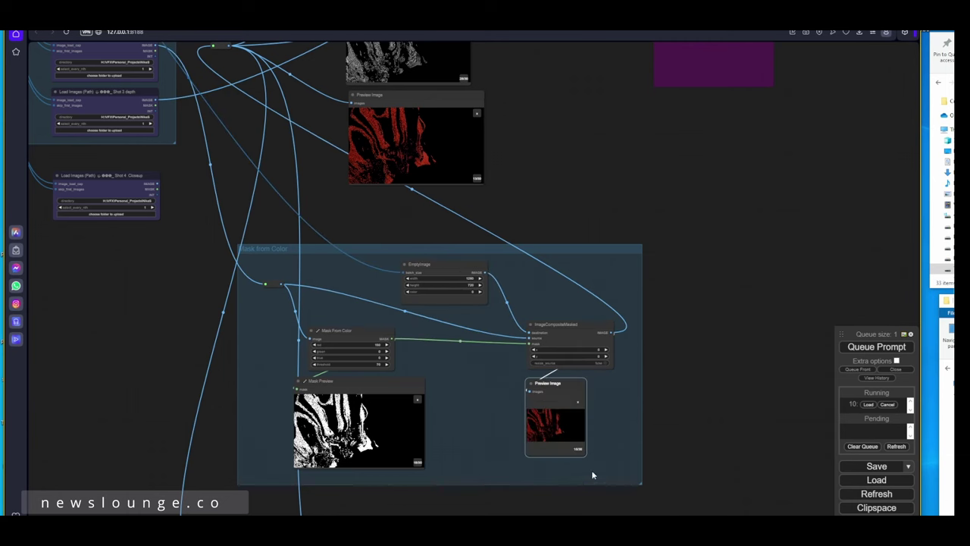
left_click_drag(586, 455, 622, 447)
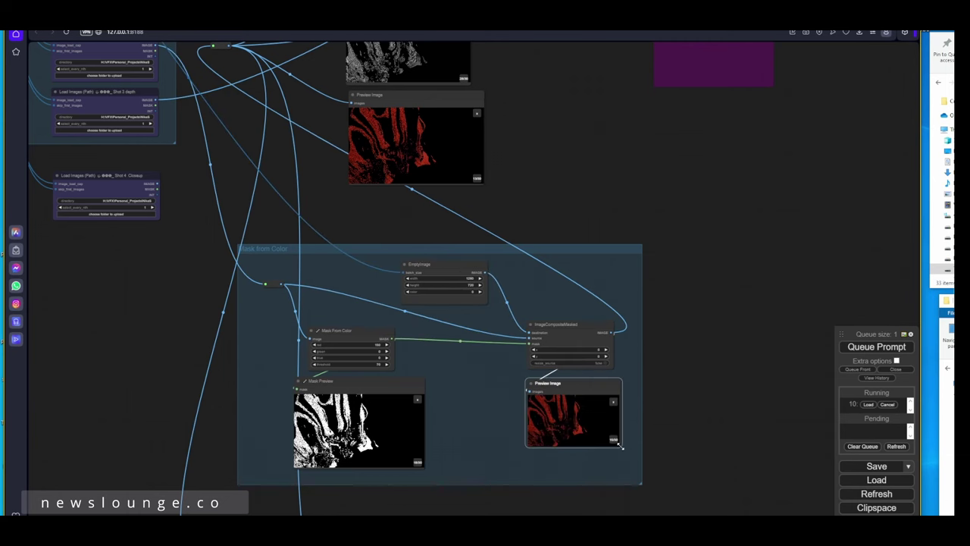
Change the Mask from Color group's color to yellow
right_click(303, 247)
left_click(368, 450)
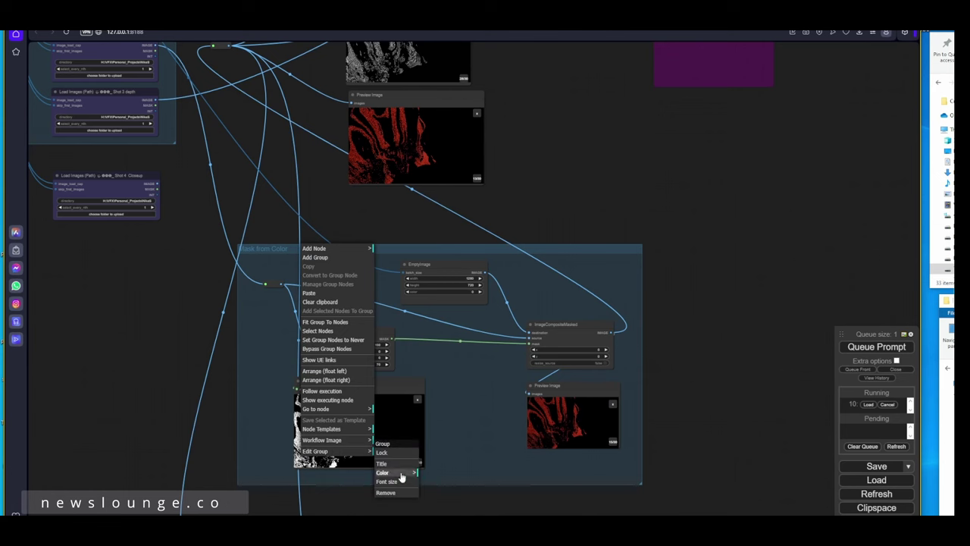
left_click(401, 475)
left_click(429, 543)
left_click_drag(633, 204, 655, 237)
Examine the new masked render in the Video Combine nodes and the reference image and settings in the IPAdapter group
scroll(413, 281, "down", 4)
left_click_drag(601, 187, 452, 256)
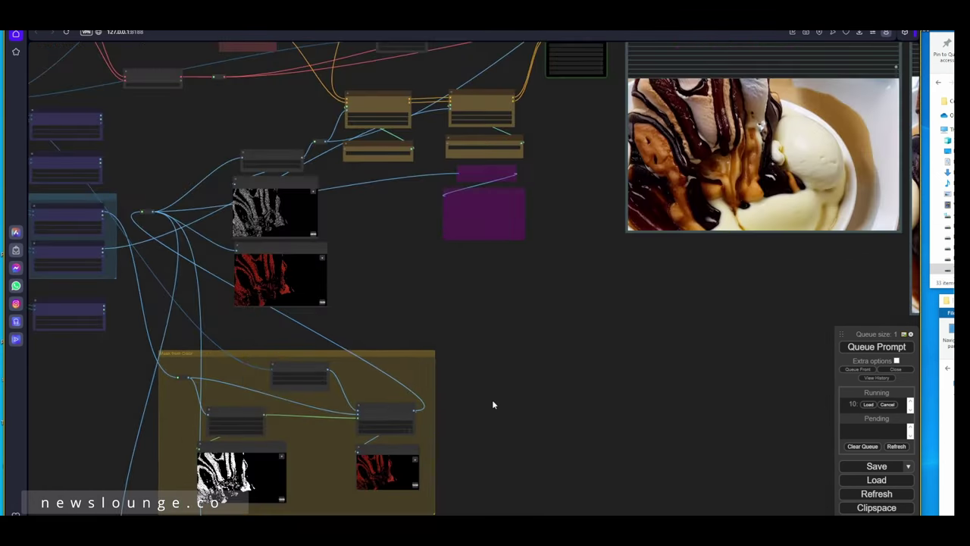
left_click_drag(674, 329, 341, 458)
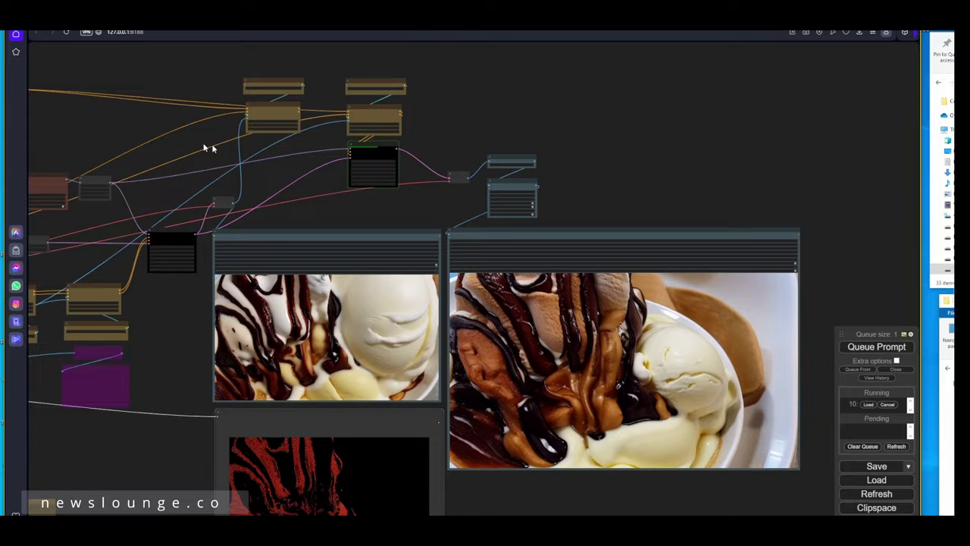
left_click_drag(141, 126, 592, 306)
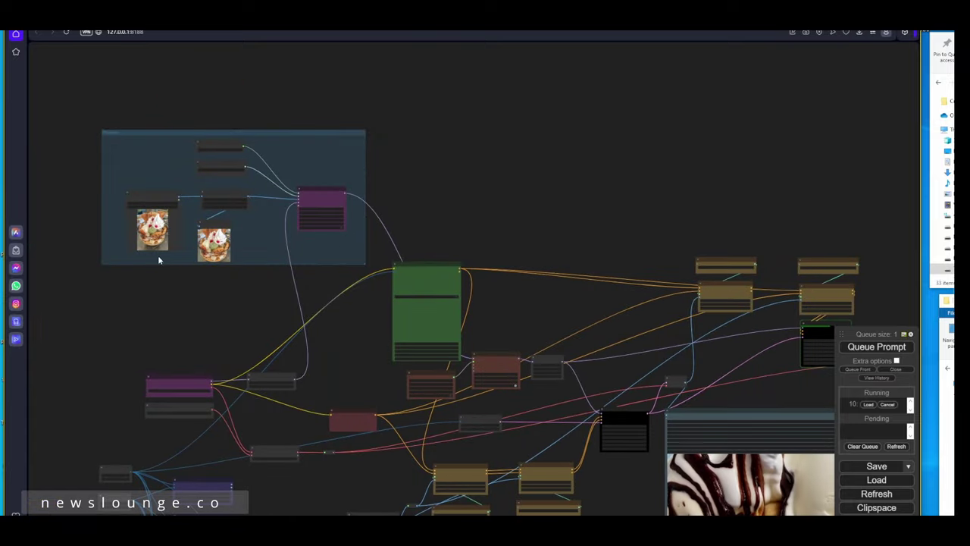
scroll(159, 253, "up", 10)
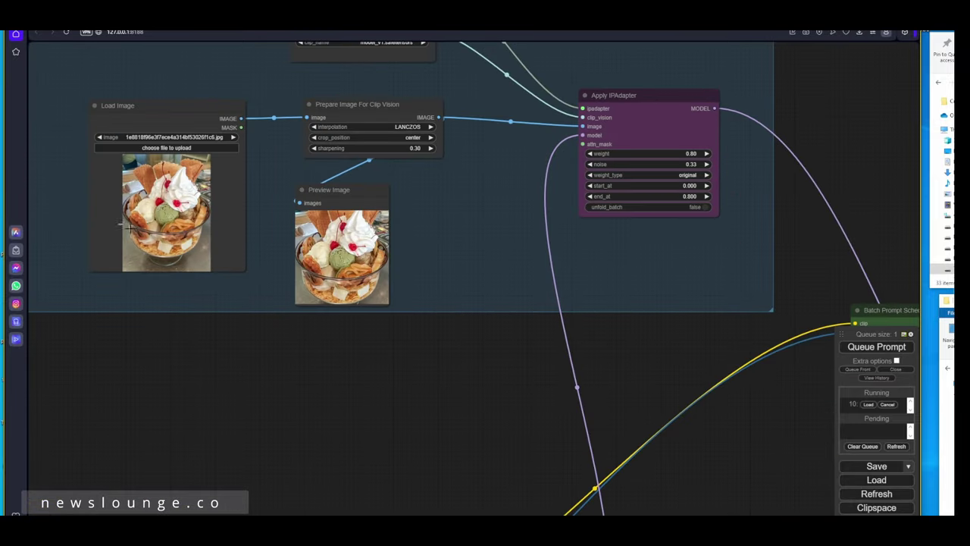
scroll(124, 202, "up", 2)
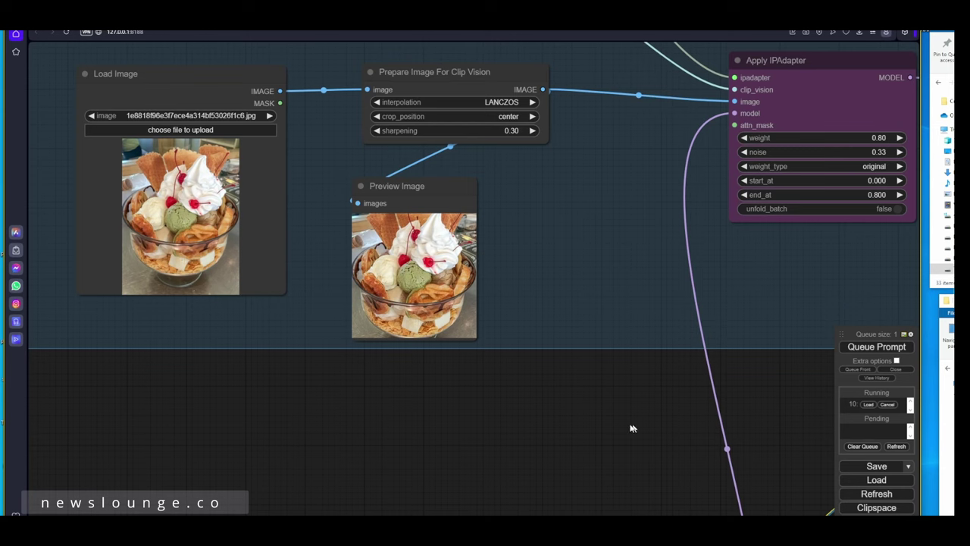
Review the IPAdapter reference image, the checkpoint and LoRA loaders, and the prompt nodes through to the Video Combine outputs
scroll(463, 355, "down", 2)
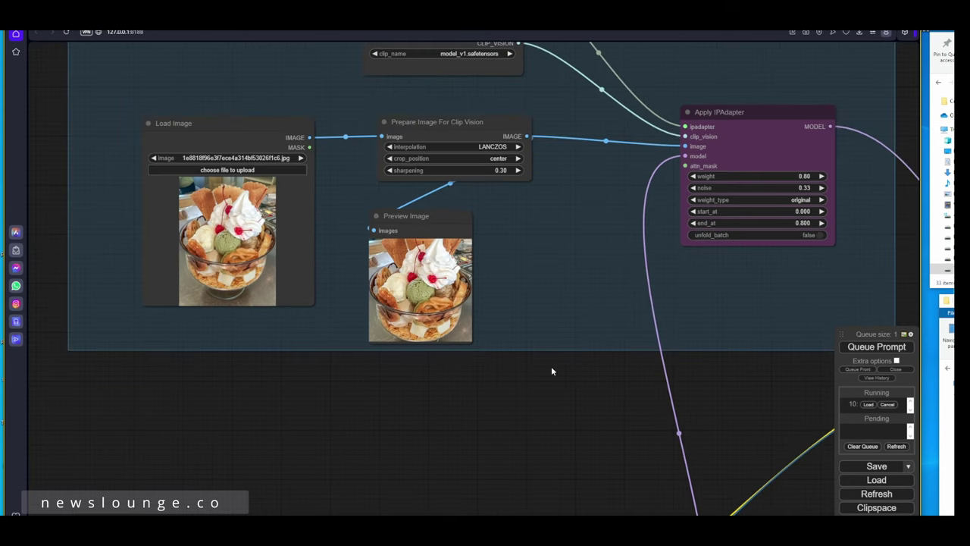
scroll(531, 391, "down", 4)
left_click_drag(531, 396, 393, 172)
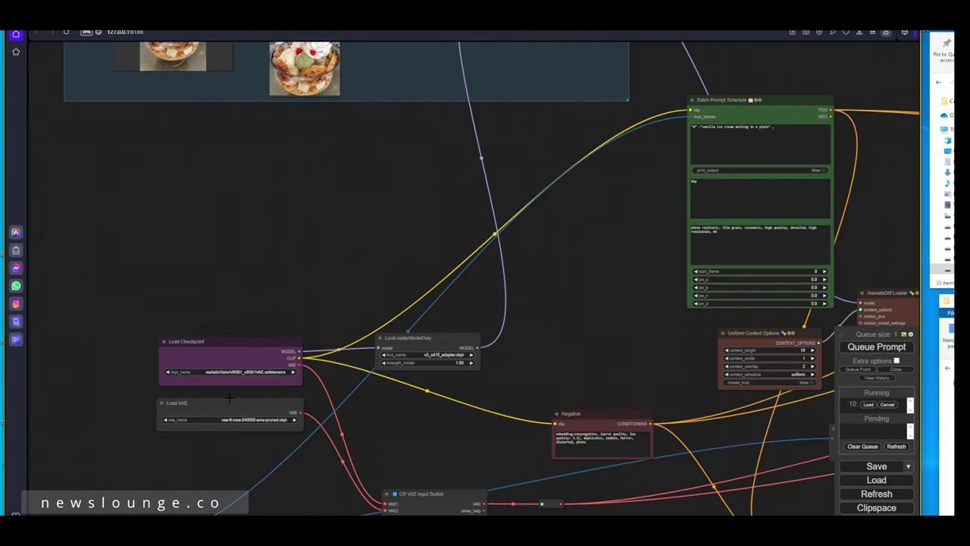
scroll(229, 396, "up", 3)
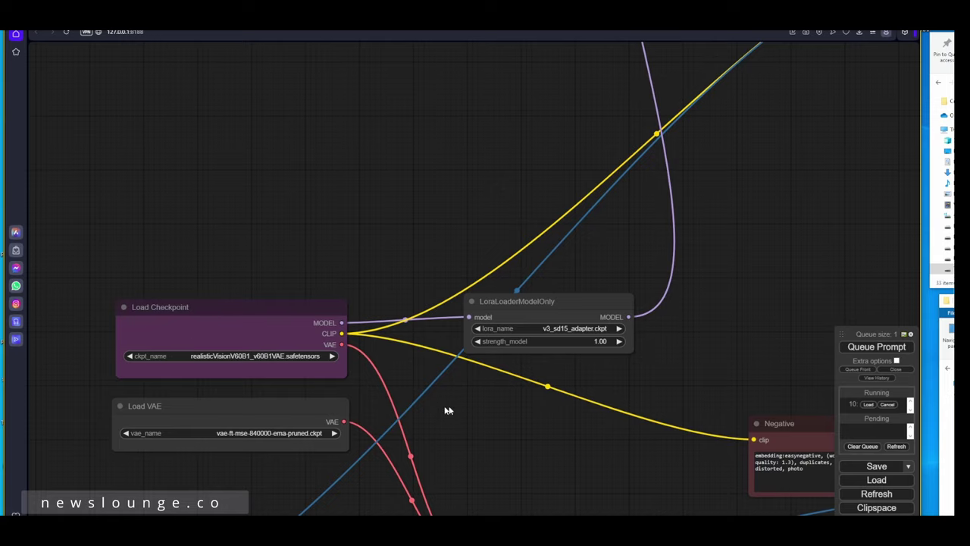
scroll(543, 420, "down", 3)
left_click_drag(567, 410, 30, 315)
left_click_drag(561, 448, 54, 310)
left_click_drag(695, 406, 362, 336)
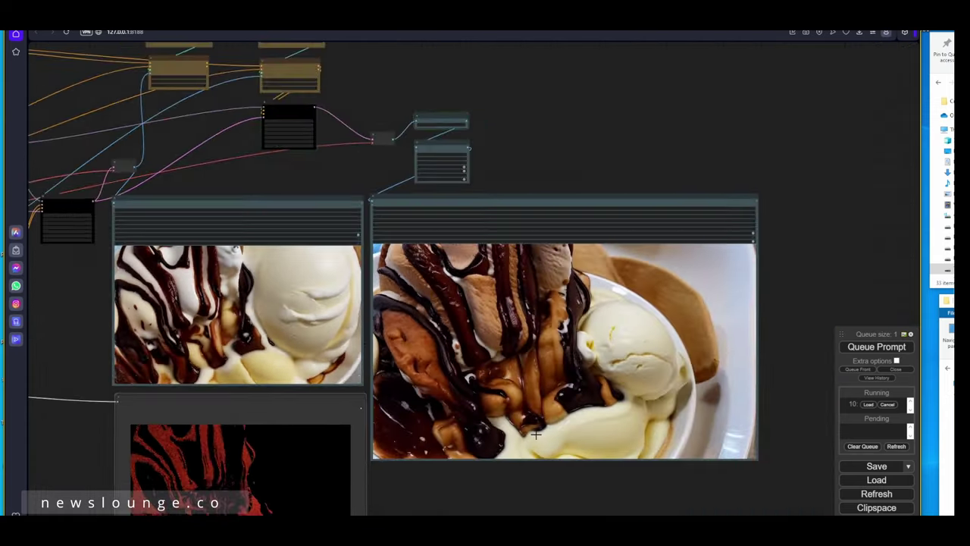
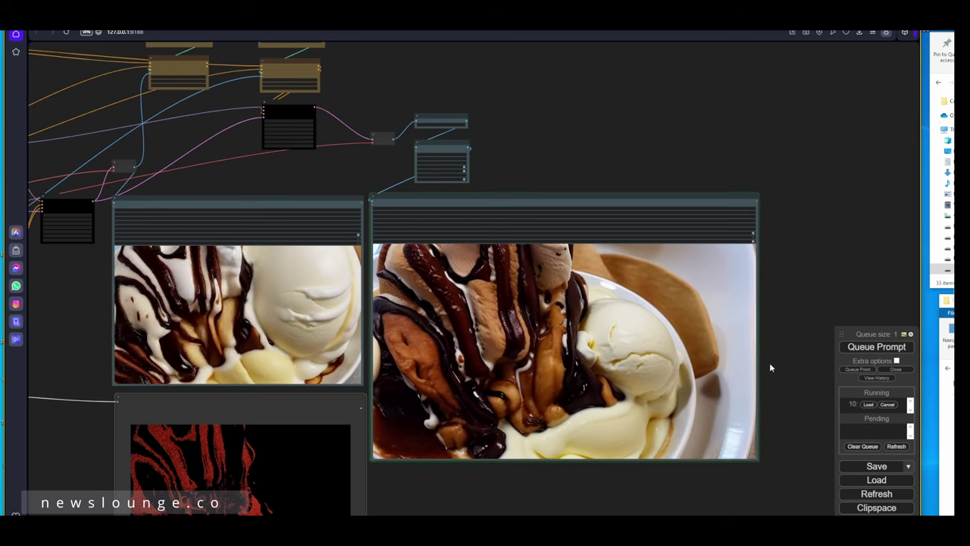
Examine the ice cream renders in both Video Combine nodes alongside the red masked Preview Image
scroll(770, 367, "down", 2)
left_click_drag(770, 368, 713, 356)
scroll(713, 355, "up", 3)
scroll(556, 349, "down", 1)
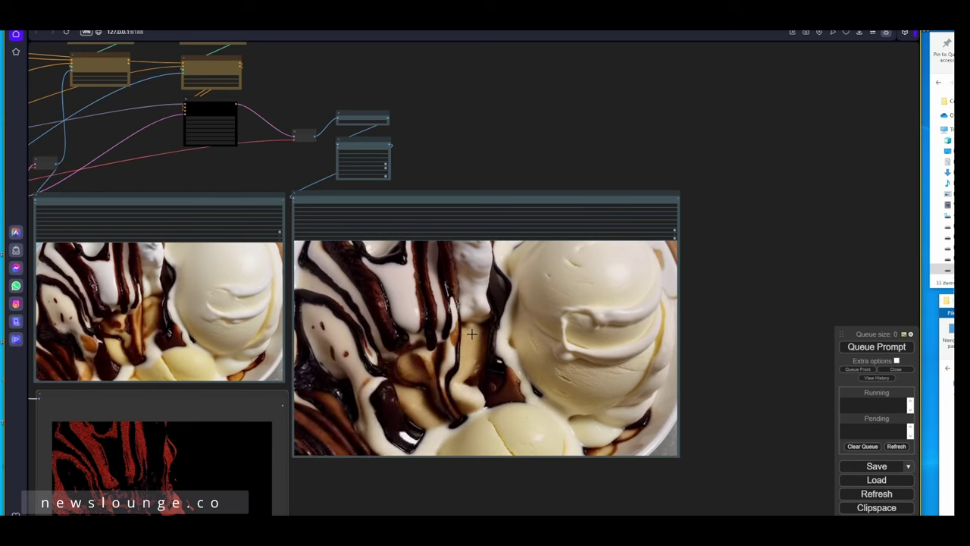
scroll(416, 326, "down", 1)
left_click_drag(415, 326, 439, 326)
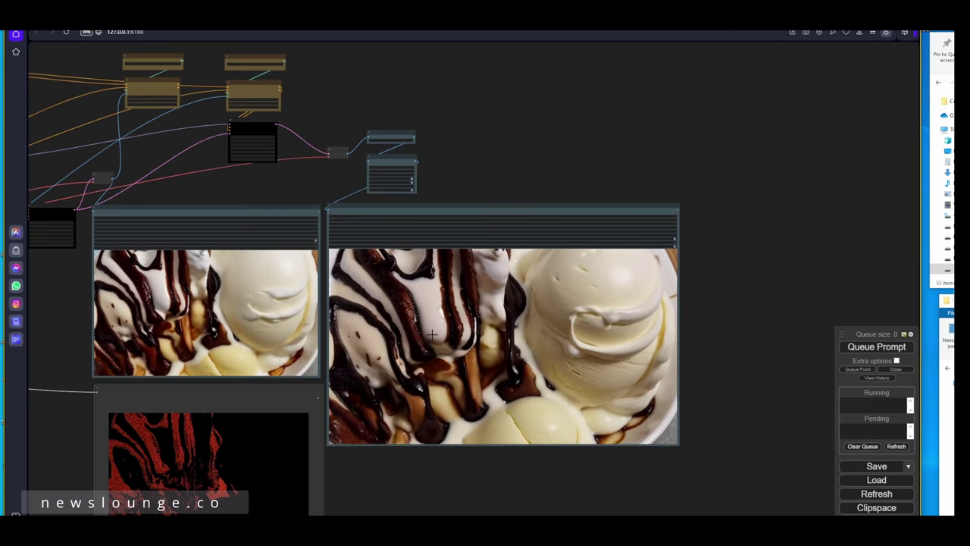
scroll(526, 310, "down", 1)
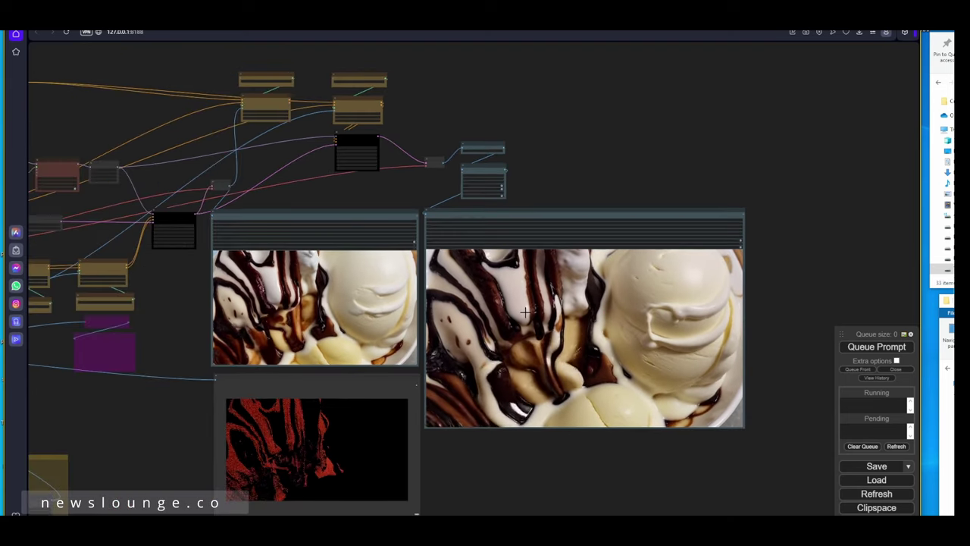
scroll(525, 310, "down", 5)
scroll(482, 341, "up", 5)
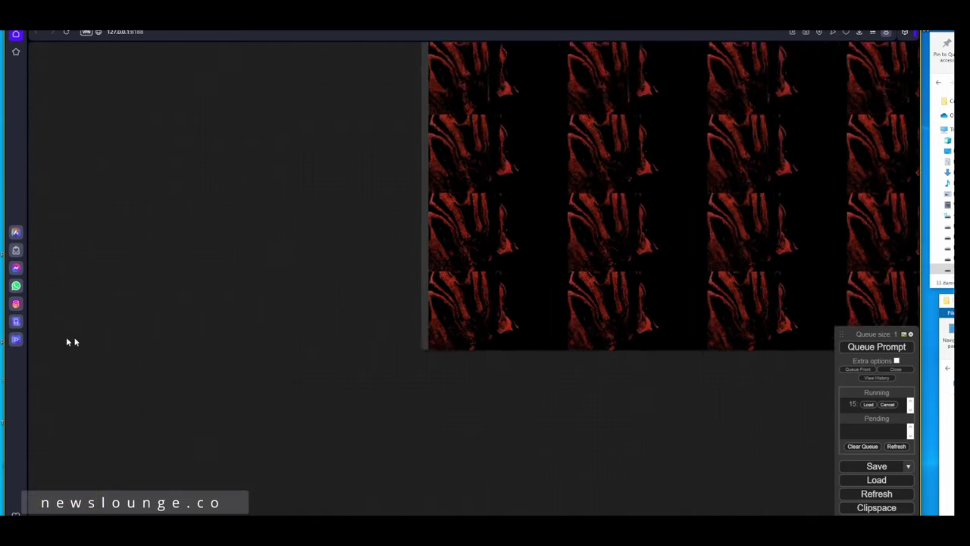
Set the blue value of the Mask From Color node to 180
scroll(123, 394, "down", 8)
left_click_drag(530, 375, 359, 457)
scroll(360, 456, "down", 9)
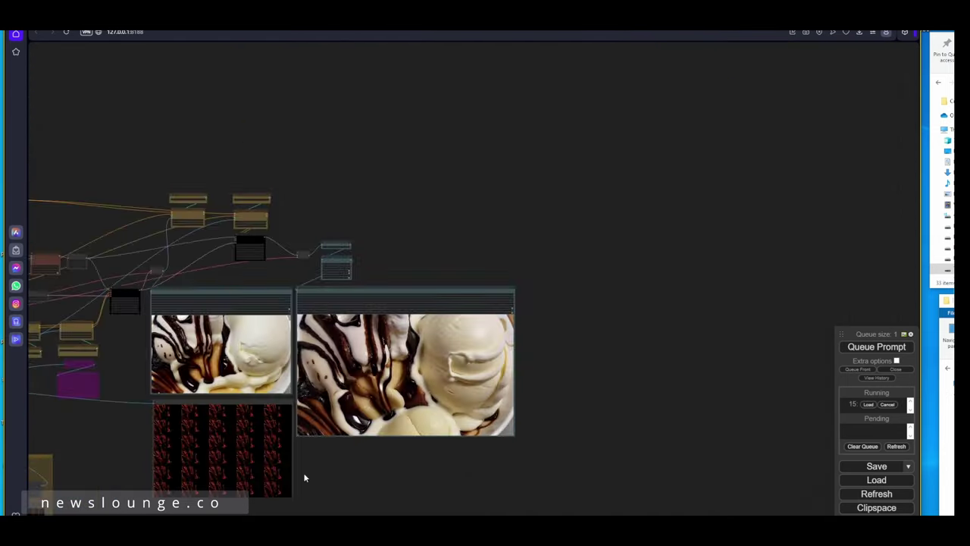
left_click_drag(307, 476, 810, 398)
scroll(395, 425, "up", 14)
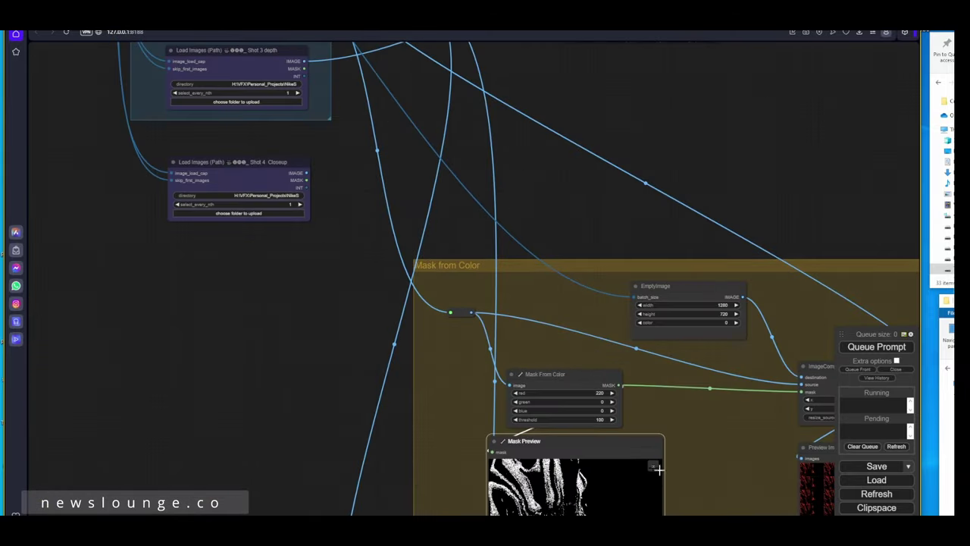
left_click_drag(669, 458, 429, 411)
scroll(429, 412, "up", 4)
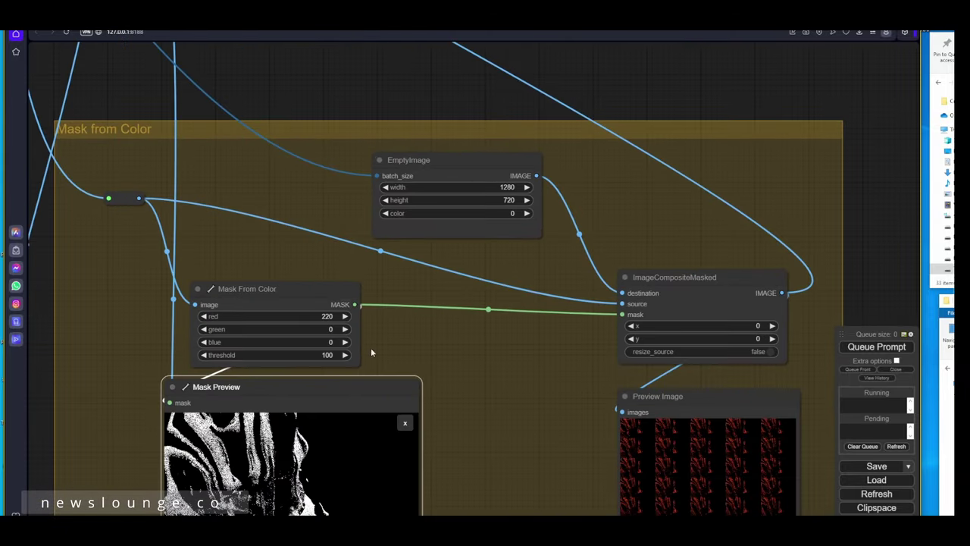
left_click_drag(373, 350, 449, 331)
left_click(408, 325)
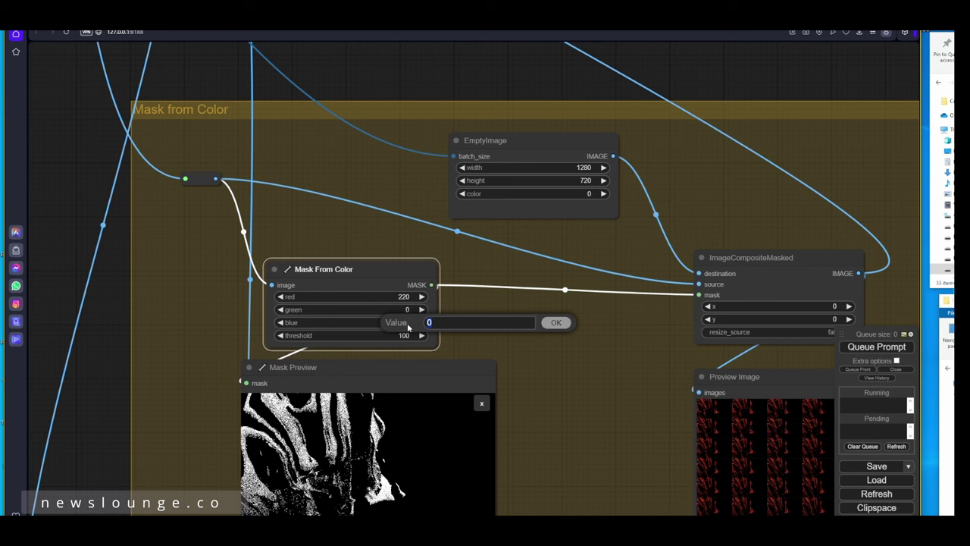
type("180")
key("Return")
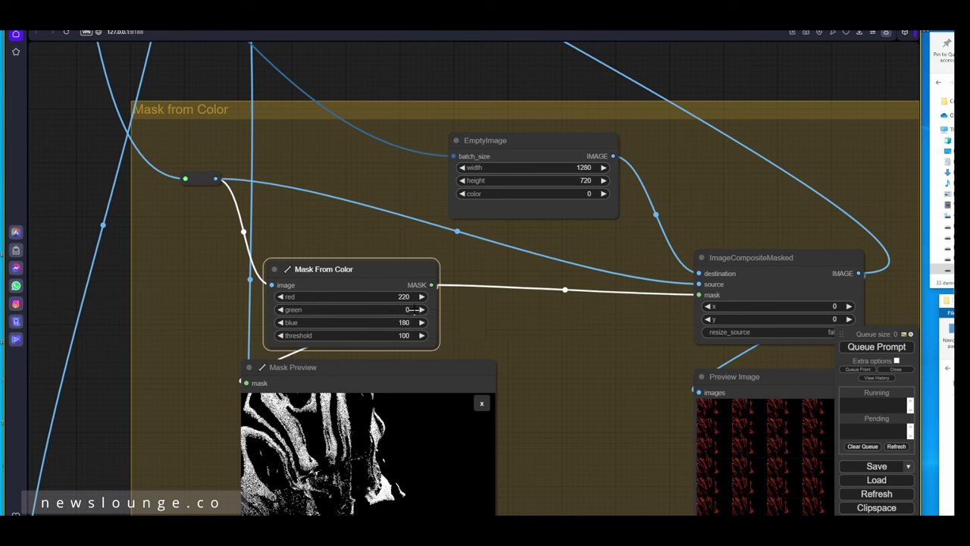
Set the red value of the Mask From Color node to 0 and queue the prompt
left_click(408, 297)
key("Return")
left_click(876, 346)
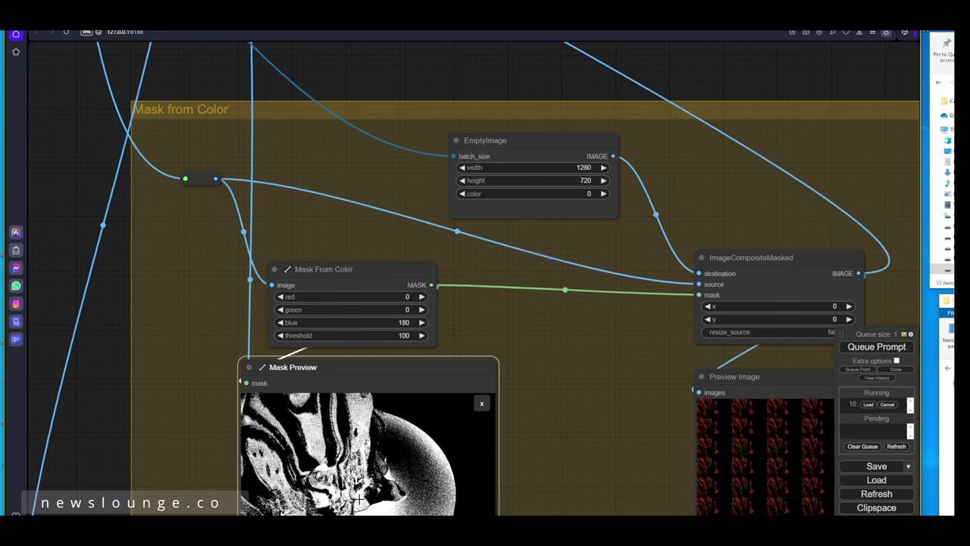
Enlarge a single frame in the Preview Image under ImageCompositeMasked to inspect the blue masked areas
left_click_drag(640, 465, 454, 438)
left_click(409, 434)
scroll(411, 433, "up", 5)
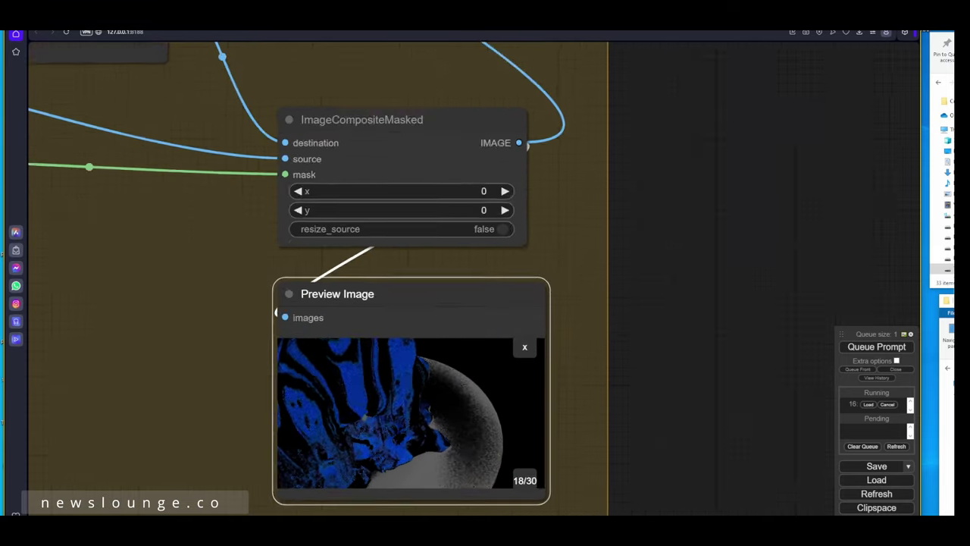
scroll(413, 446, "down", 3)
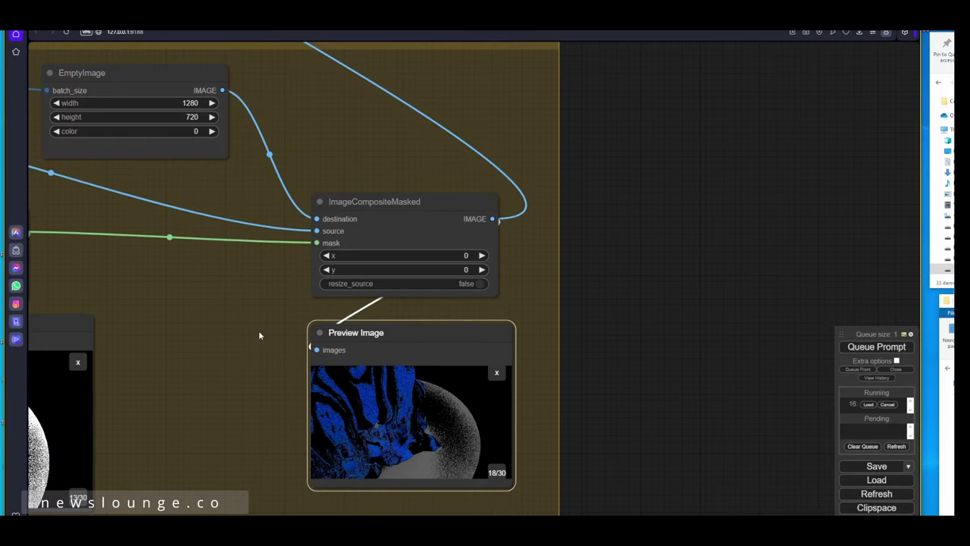
scroll(261, 330, "down", 6)
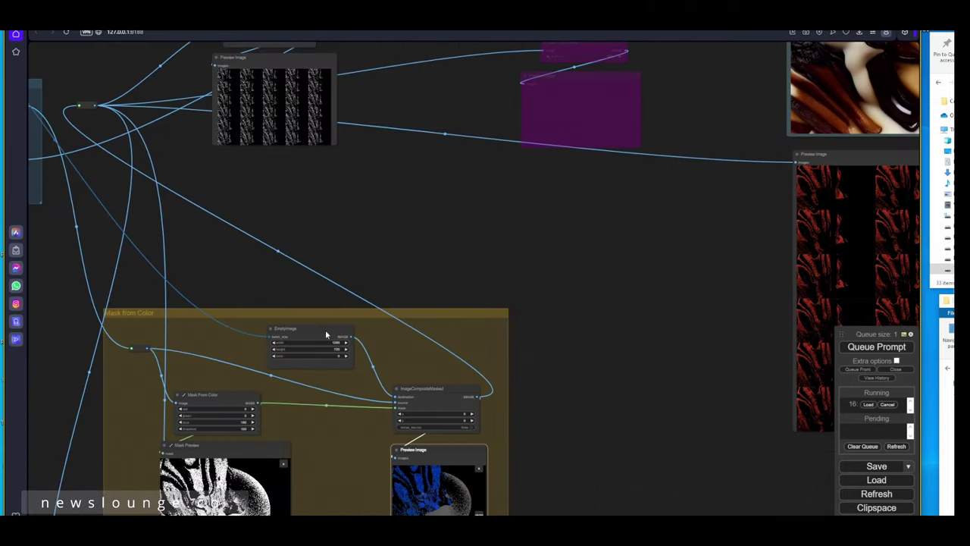
Enlarge a single frame in the Preview Image below the first Video Combine node and compare it with the renders
left_click_drag(316, 188, 341, 379)
left_click_drag(570, 414, 169, 442)
scroll(282, 458, "down", 2)
left_click_drag(282, 458, 9, 446)
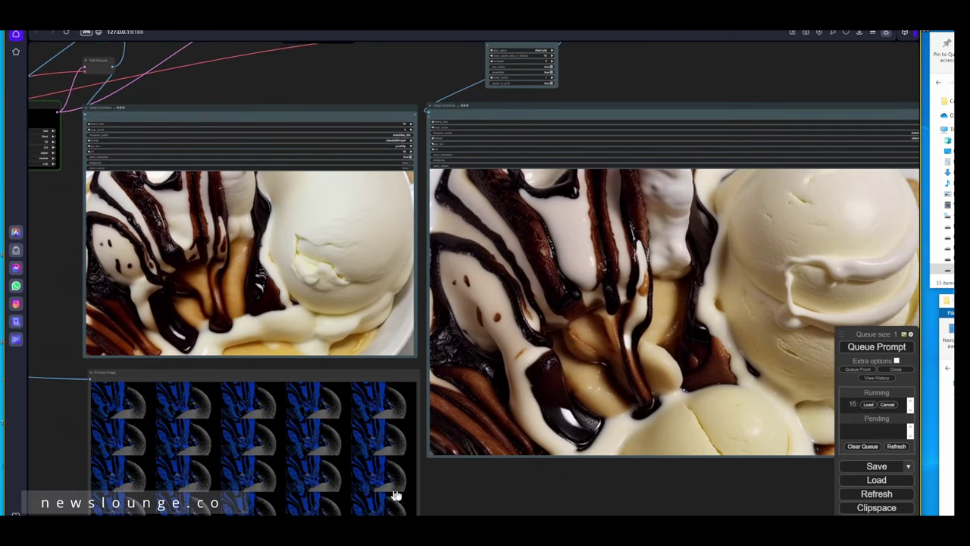
left_click_drag(489, 514, 477, 460)
left_click(190, 451)
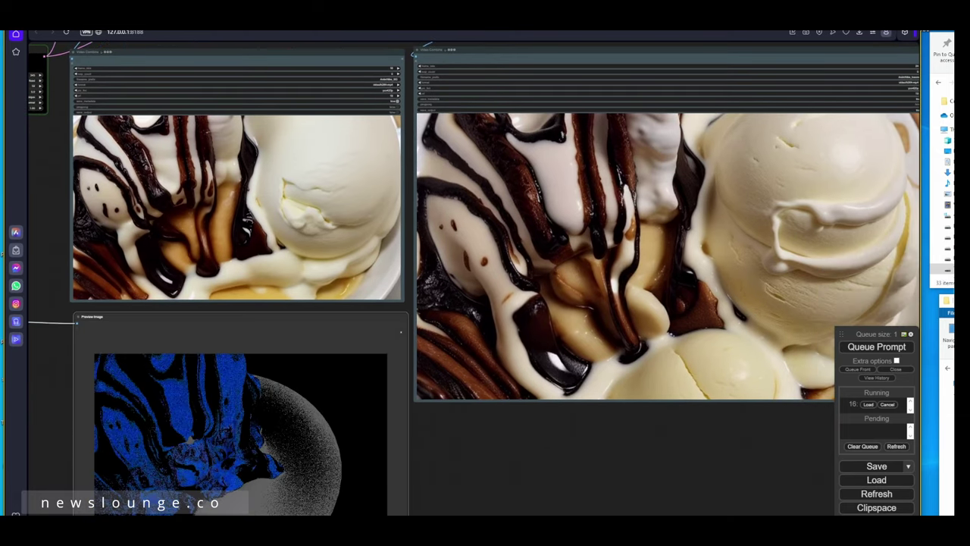
left_click_drag(470, 427, 454, 452)
scroll(455, 453, "down", 1)
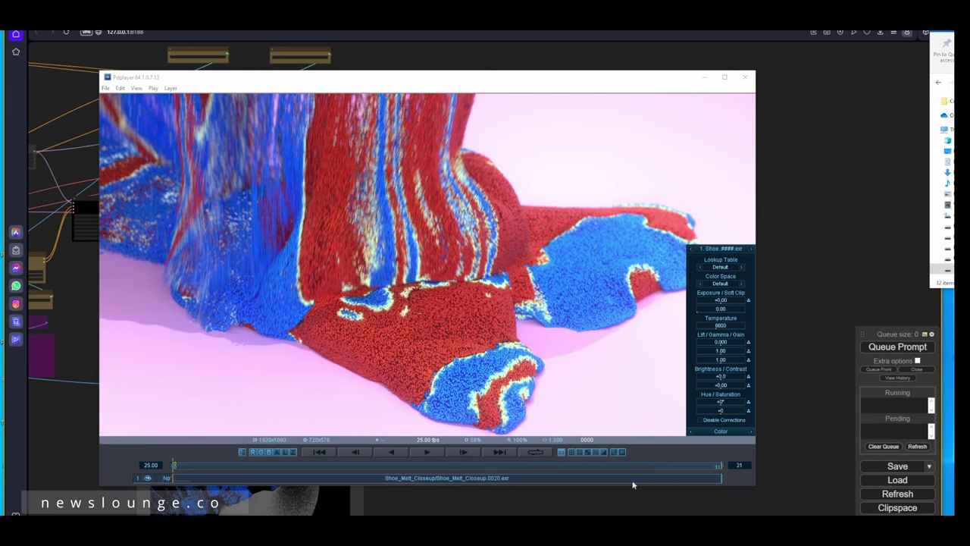
Play the Shoe_Melt_Closeup sequence in Pdplayer
left_click(422, 454)
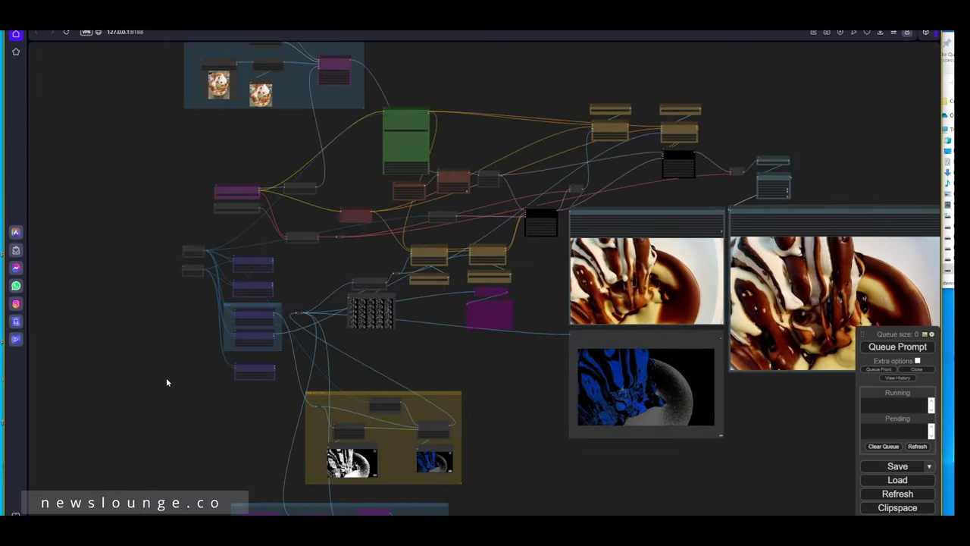
Connect the IMAGE output of the Shot 4 Closeup loader to the reroute feeding the Mask from Color group
scroll(273, 388, "up", 3)
scroll(268, 374, "up", 5)
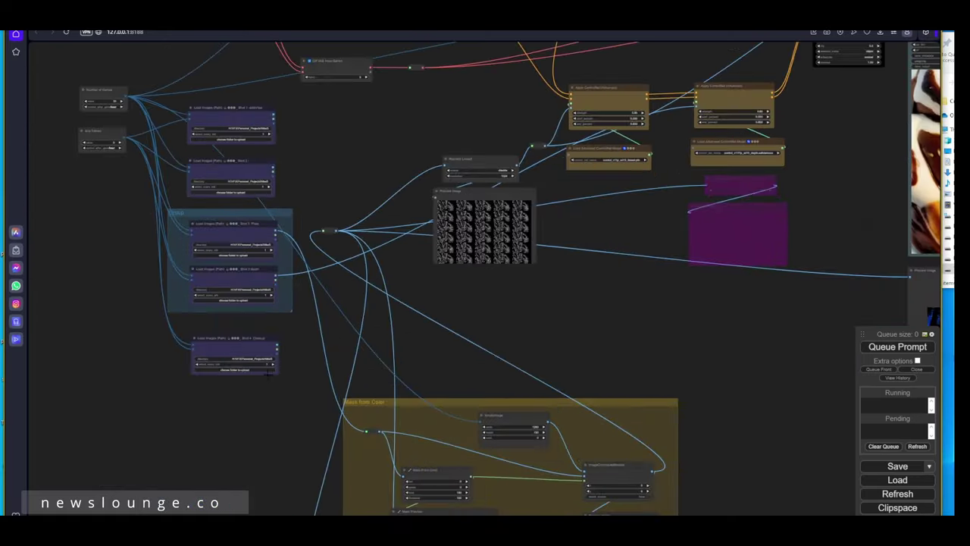
scroll(260, 357, "up", 3)
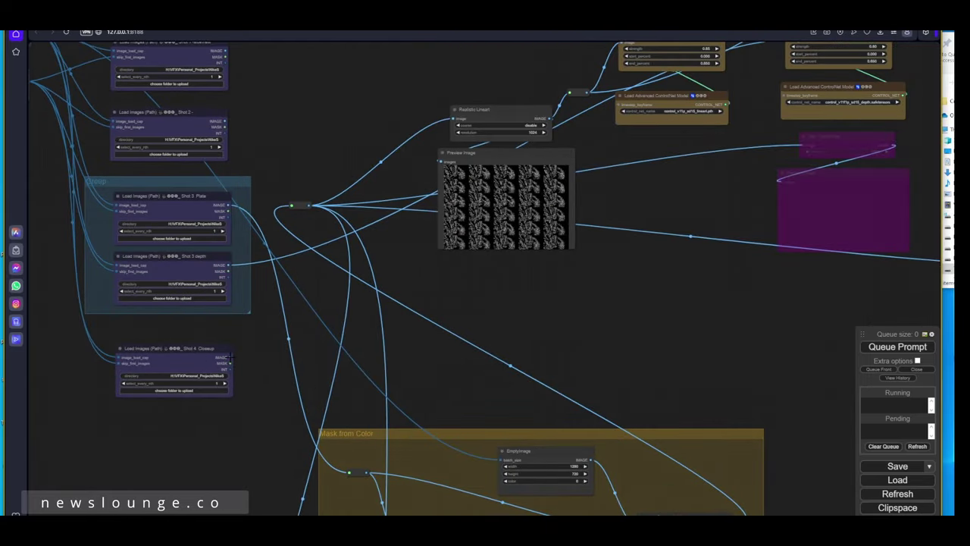
left_click_drag(229, 356, 348, 472)
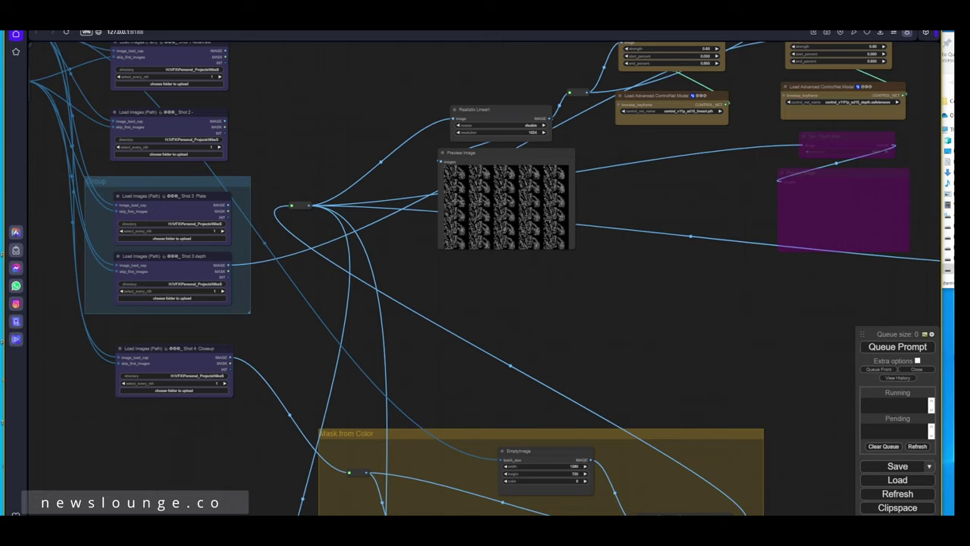
key("alt+Tab")
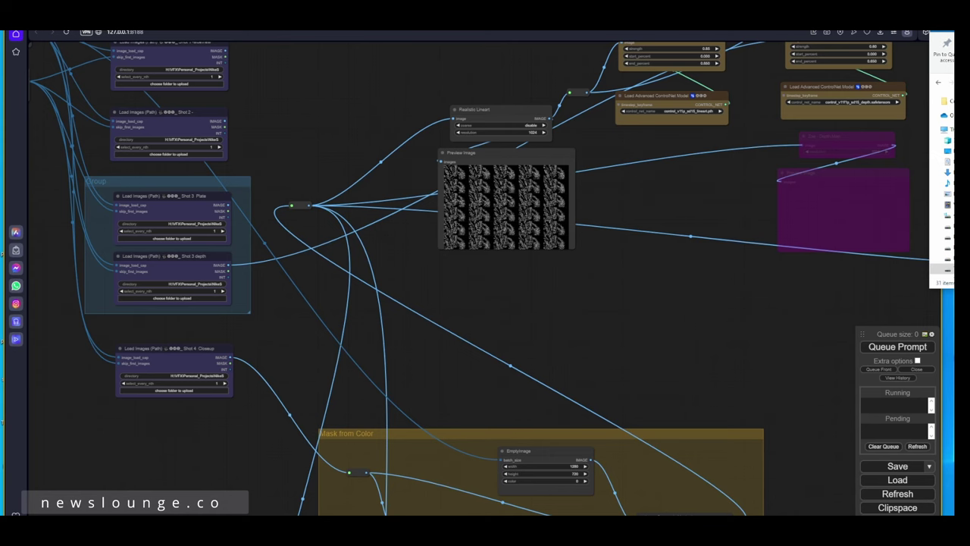
Queue the prompt to process the Shot 4 Closeup frames through the Mask from Color group
left_click_drag(276, 342, 428, 464)
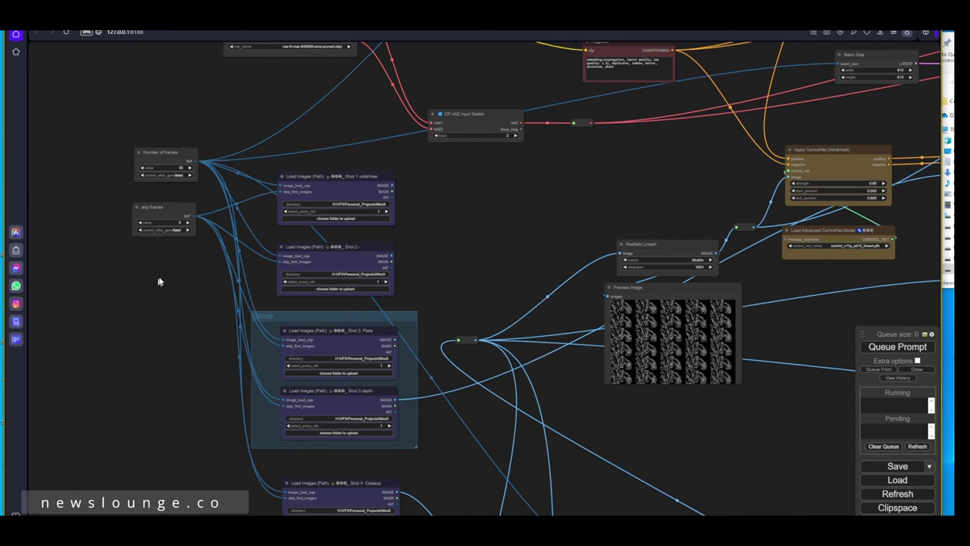
scroll(179, 154, "up", 2)
left_click_drag(521, 464, 244, 228)
scroll(492, 359, "down", 3)
left_click_drag(586, 360, 438, 208)
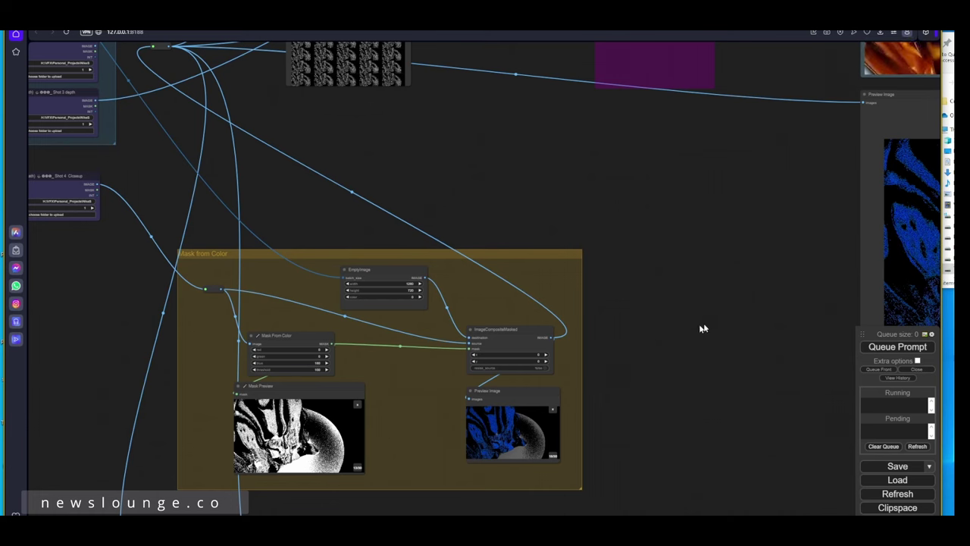
left_click_drag(714, 334, 487, 310)
left_click(885, 348)
left_click_drag(409, 370, 581, 374)
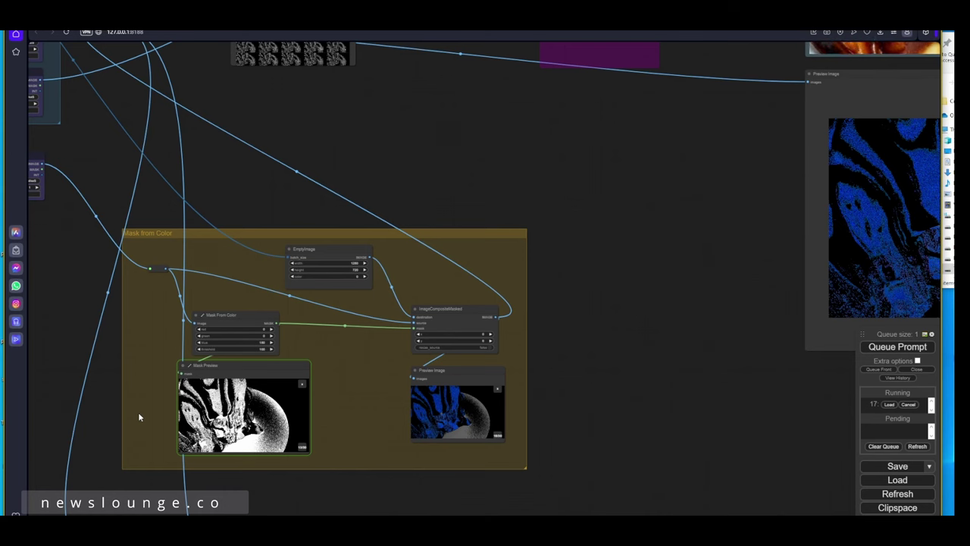
Enlarge a frame in the Mask Preview node and step through the Shot 4 Closeup mask sequence
scroll(139, 416, "up", 4)
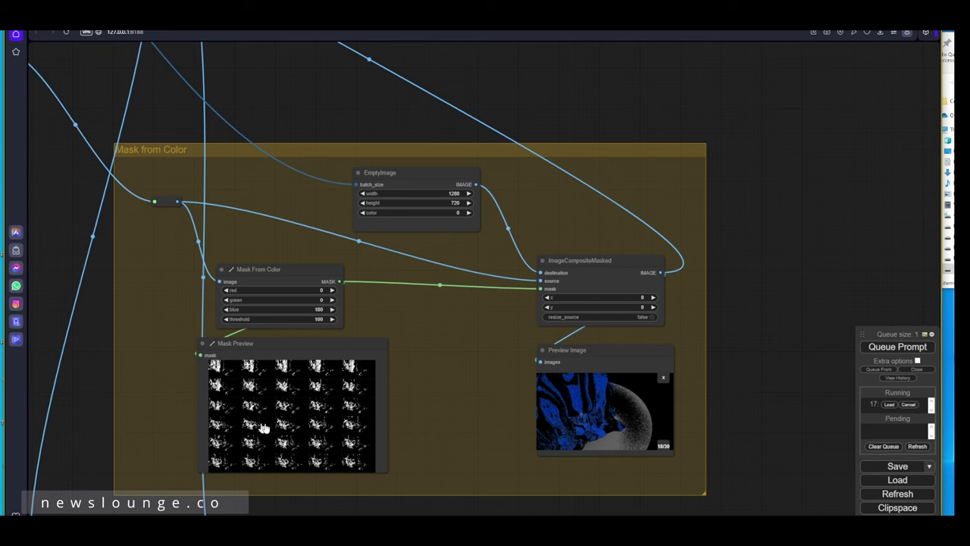
left_click(284, 415)
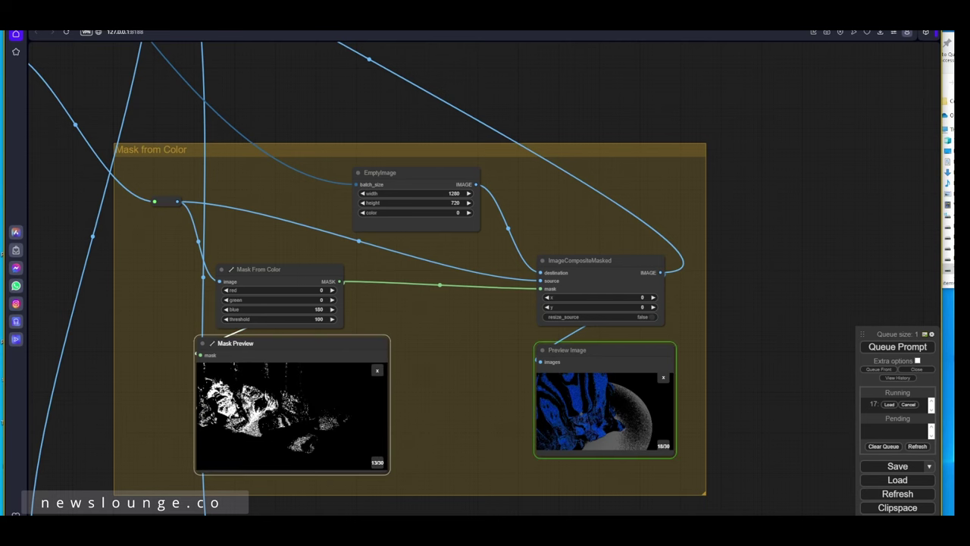
key("Right")
key("Right")
key("Right")
key("Right")
key("Right")
key("Right")
key("Right")
key("Right")
key("Right")
key("Right")
key("Right")
key("Right")
key("Right")
key("Right")
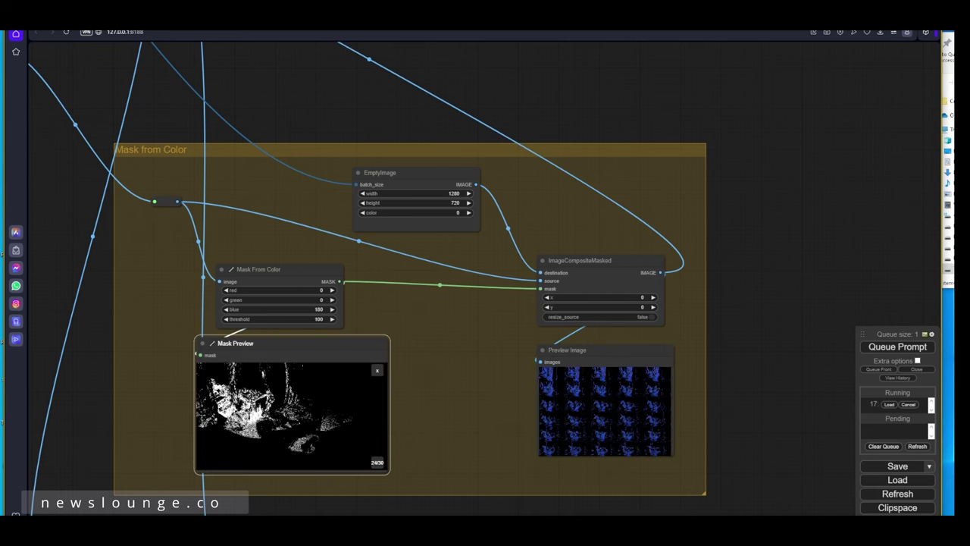
key("Right")
key("Right")
key("Right")
key("Right")
key("Right")
key("Right")
key("Right")
key("Right")
key("Right")
key("Right")
key("Right")
key("Right")
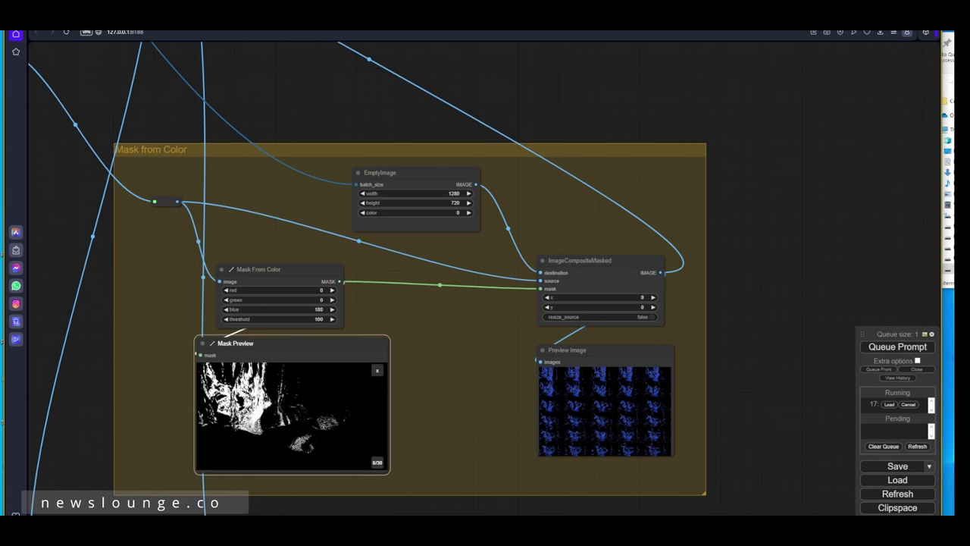
key("Right")
key("Right")
key("Right")
key("Right")
key("Right")
key("Right")
key("Right")
key("Right")
key("Right")
key("Right")
key("Right")
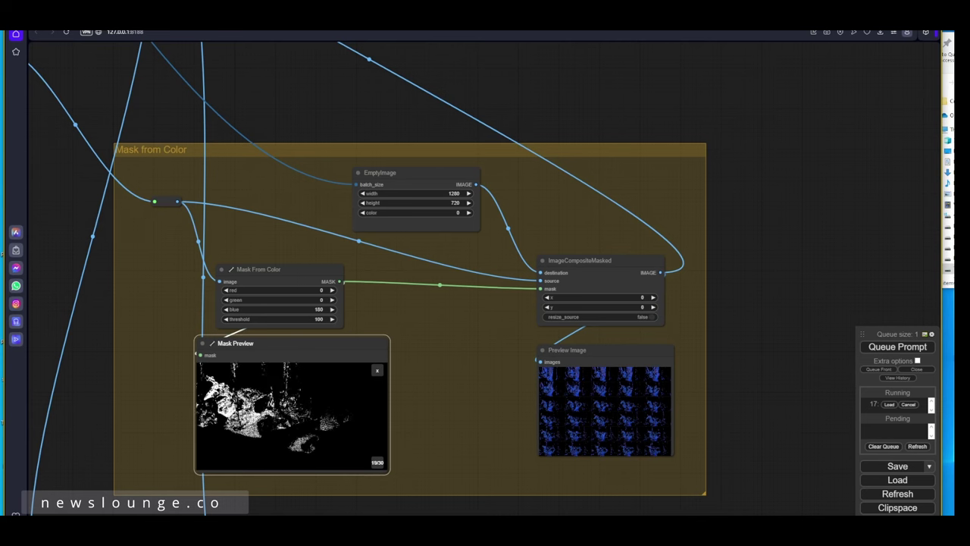
key("Right")
key("Right")
key("Right")
key("Right")
key("Right")
scroll(883, 206, "down", 3)
left_click_drag(883, 206, 509, 409)
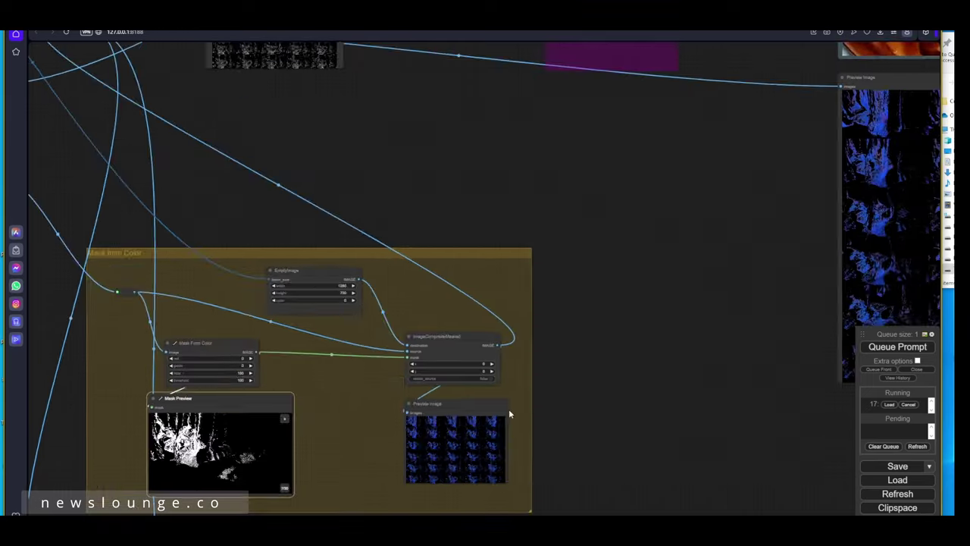
Trace the Shot 4 Closeup frames from their loader through the Realistic Lineart and Zoe Depth Map ControlNets to the first KSampler
left_click_drag(597, 318, 358, 490)
scroll(359, 491, "down", 7)
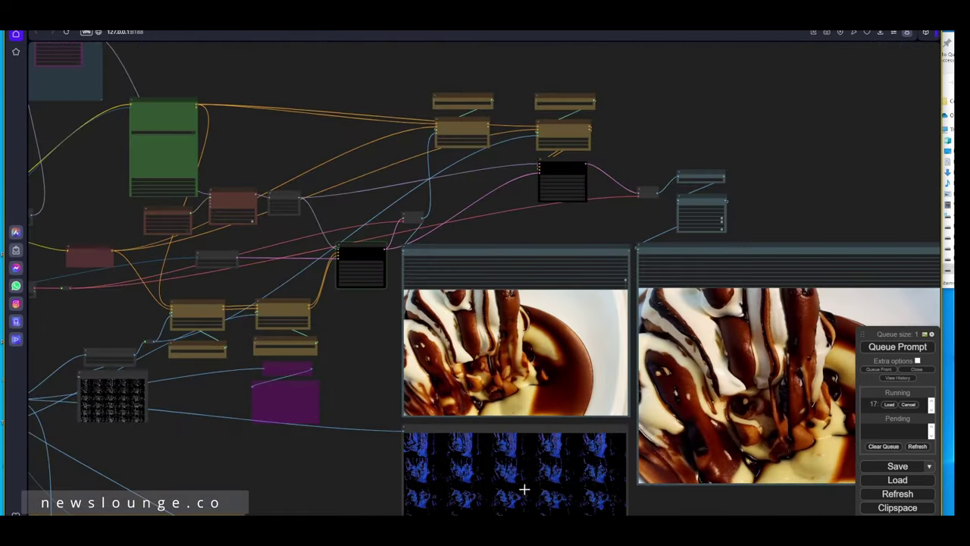
scroll(525, 501, "up", 10)
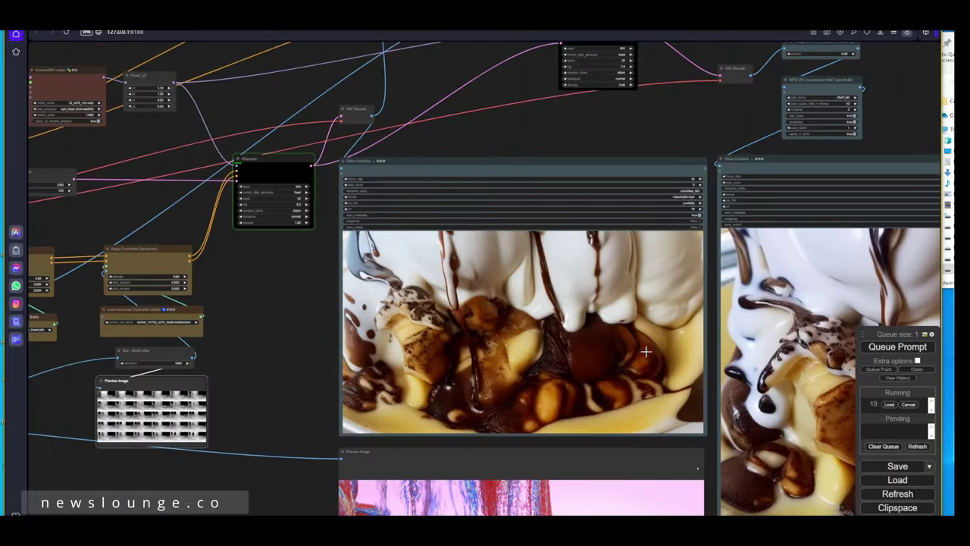
left_click_drag(543, 341, 481, 351)
left_click_drag(201, 347, 587, 336)
left_click_drag(157, 474, 508, 426)
scroll(345, 456, "up", 4)
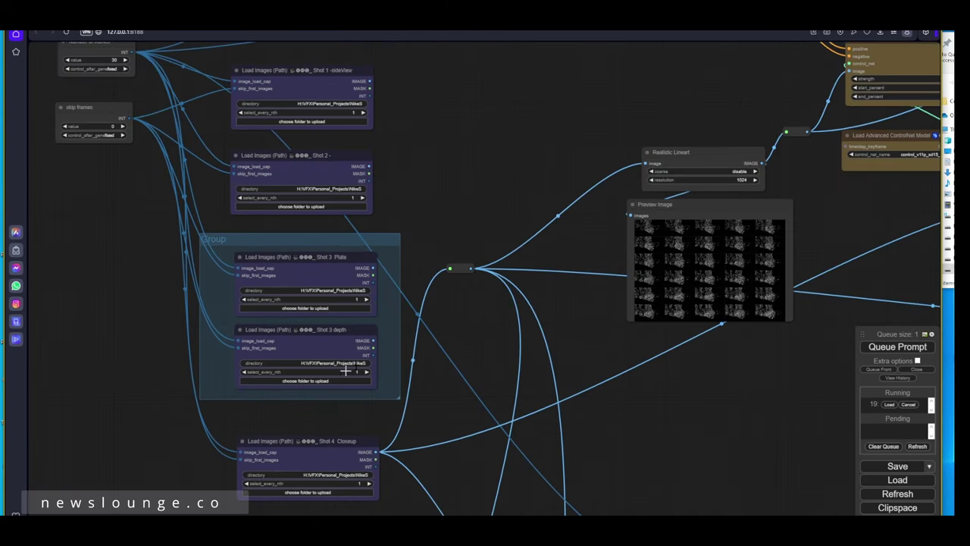
left_click_drag(455, 332, 222, 380)
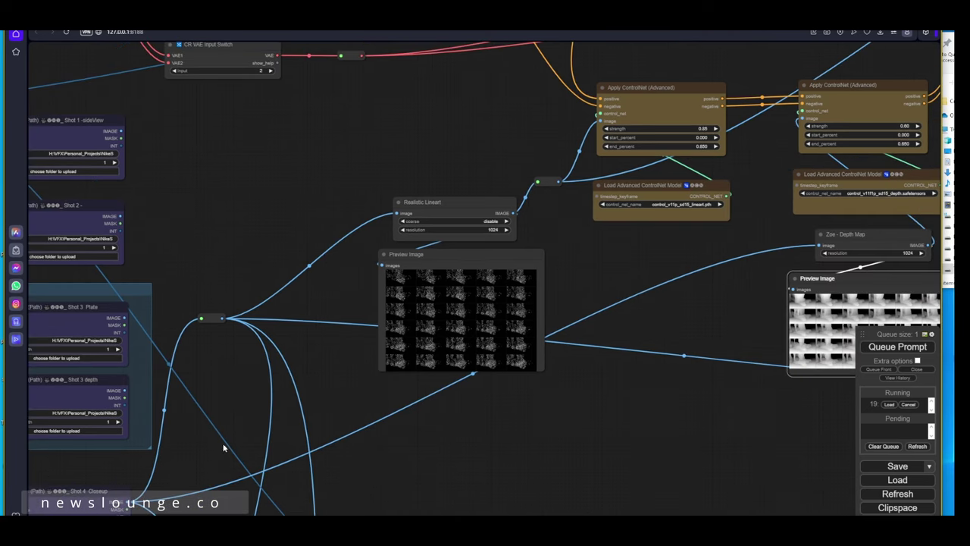
left_click_drag(223, 448, 178, 427)
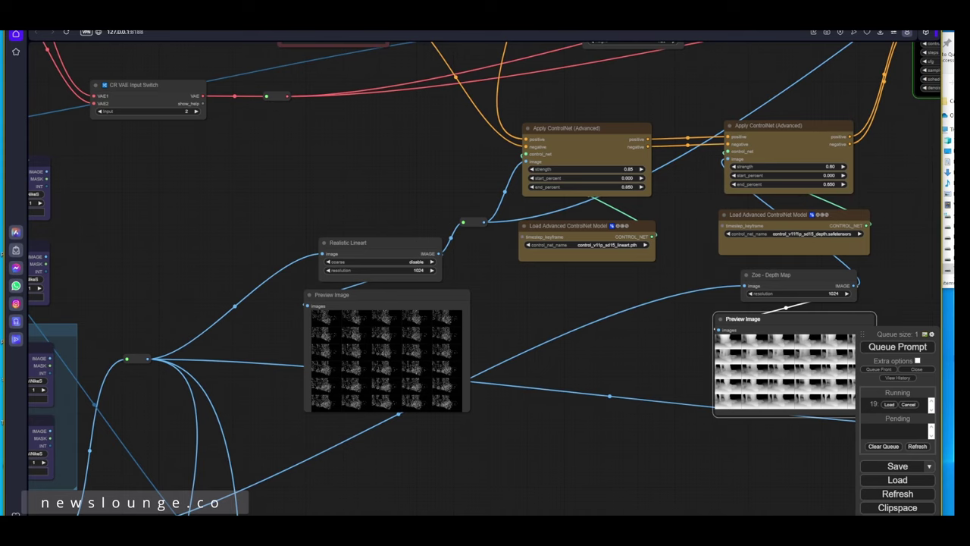
left_click_drag(788, 309, 386, 387)
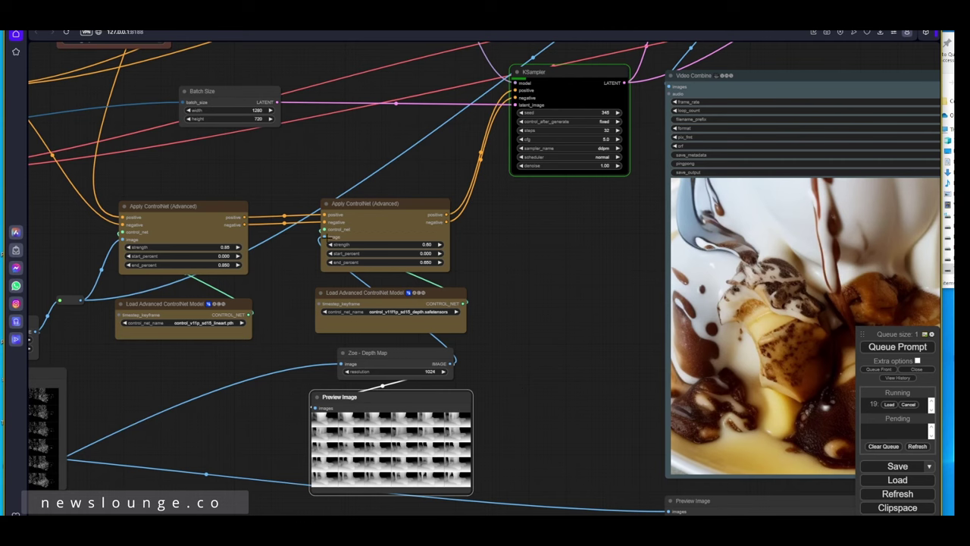
Compare the ice cream animation in the first-pass Video Combine node with the source shoe melt frames in the Preview Image node below it
scroll(502, 252, "down", 2)
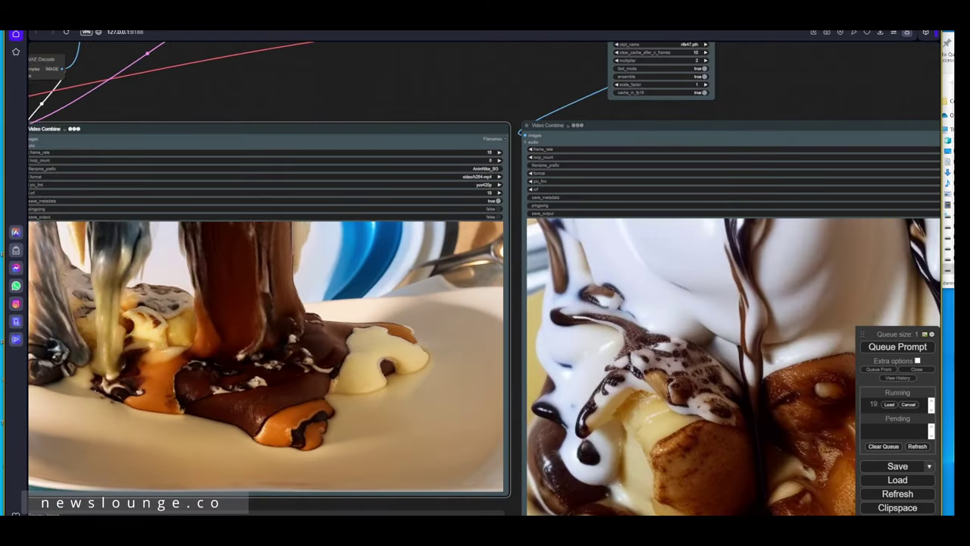
scroll(277, 337, "down", 2)
left_click_drag(277, 337, 303, 290)
scroll(242, 310, "down", 4)
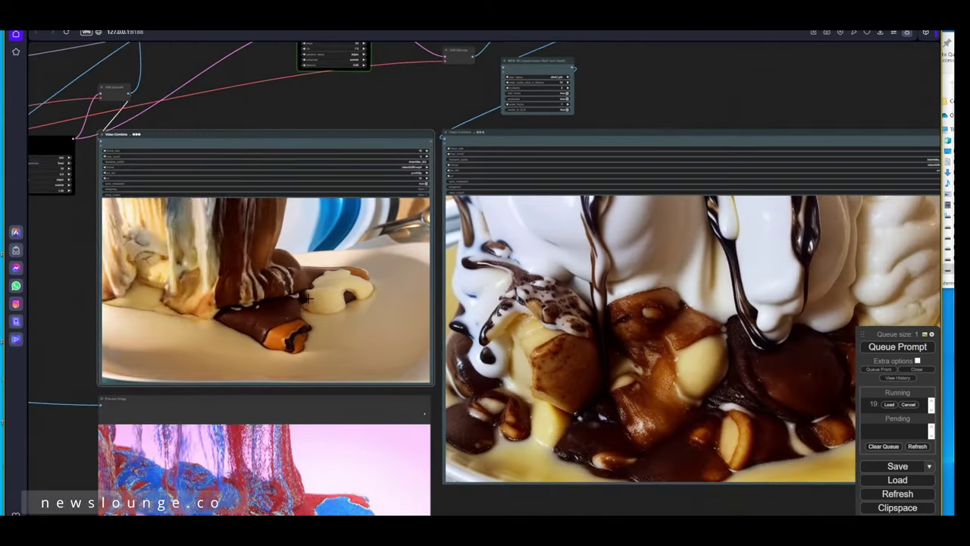
scroll(249, 299, "up", 2)
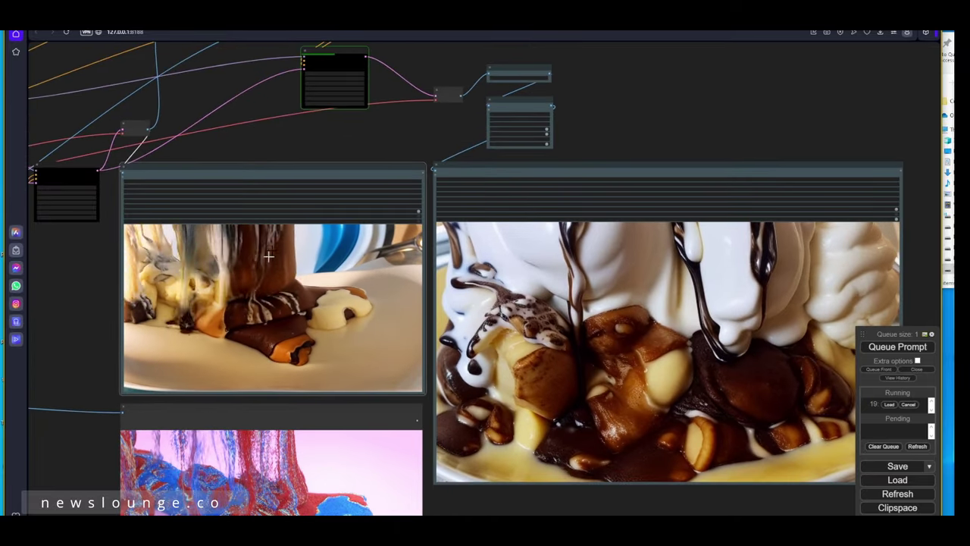
scroll(269, 273, "down", 2)
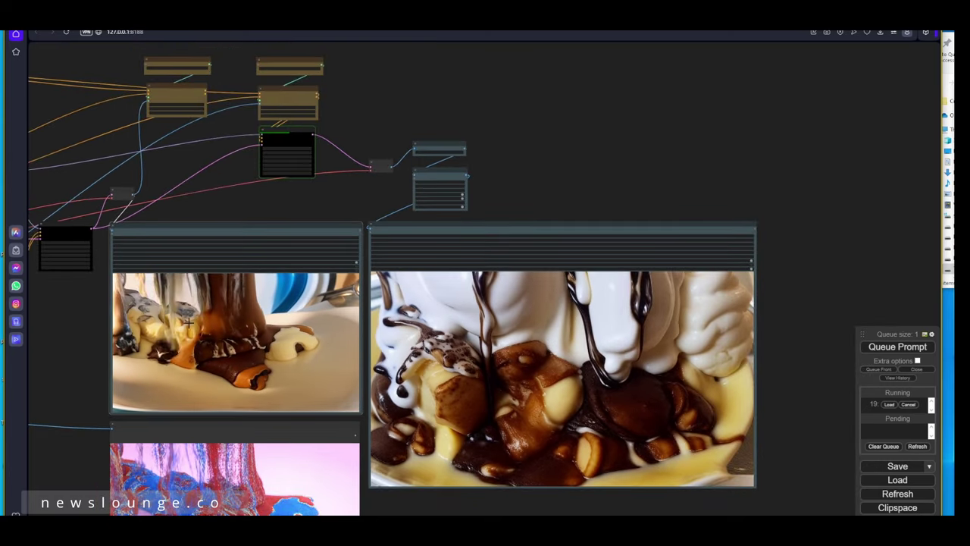
scroll(194, 326, "up", 2)
scroll(219, 356, "up", 1)
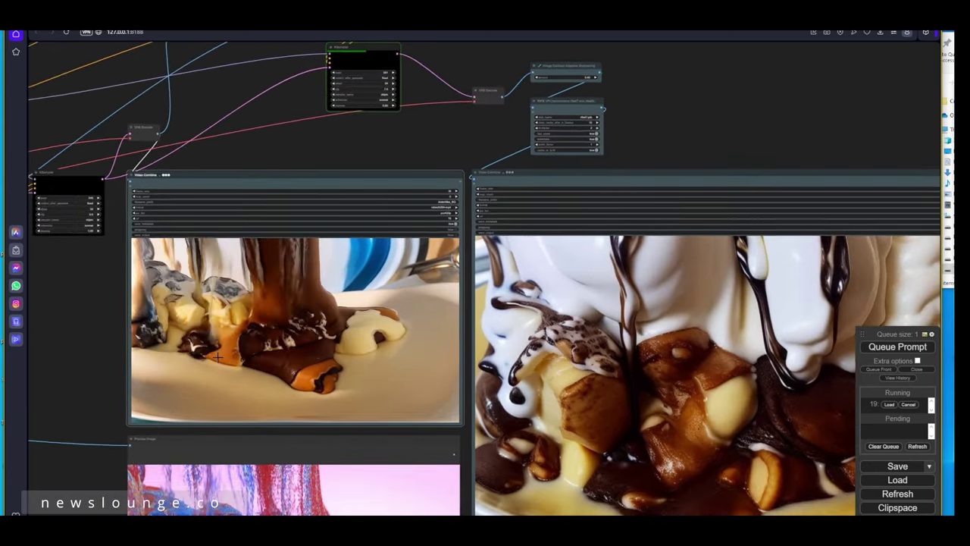
scroll(218, 357, "up", 1)
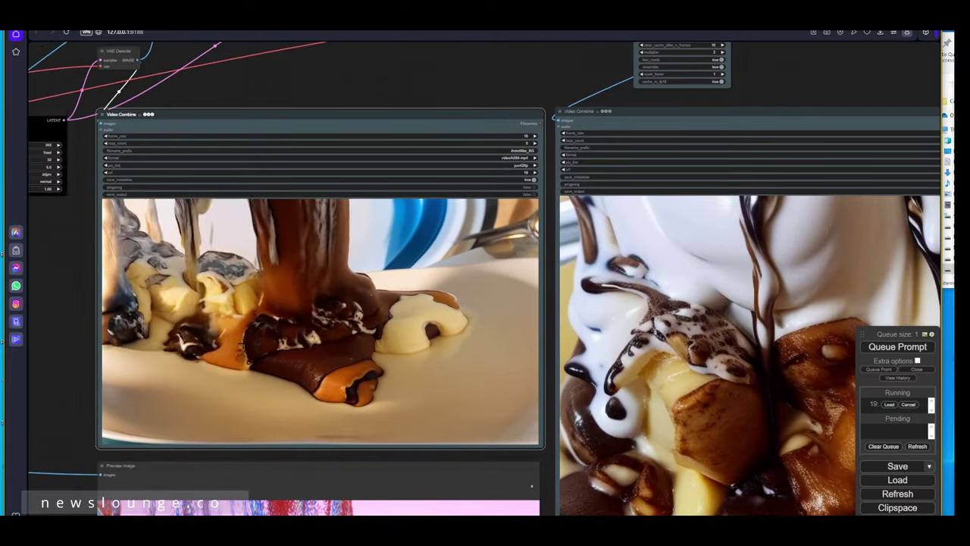
left_click_drag(296, 455, 327, 334)
scroll(304, 324, "down", 2)
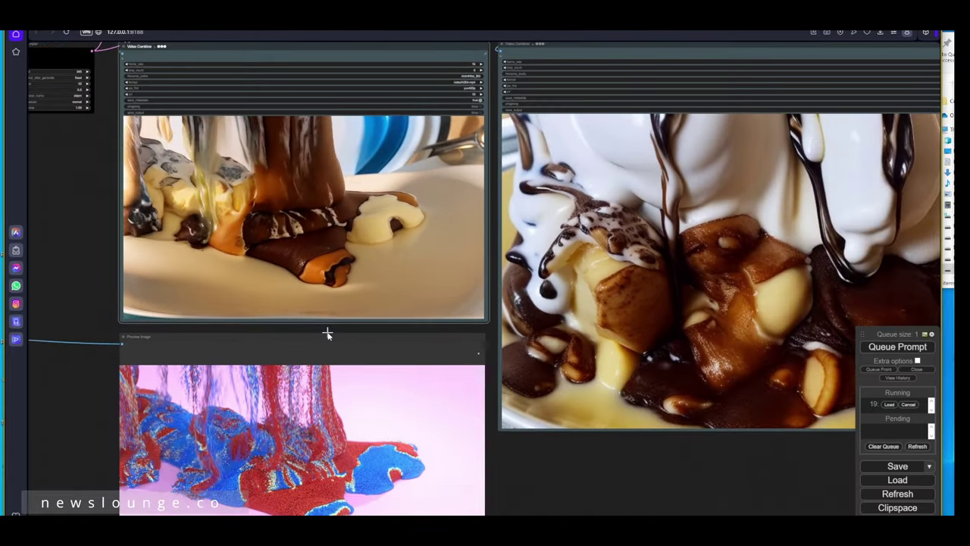
right_click(295, 440)
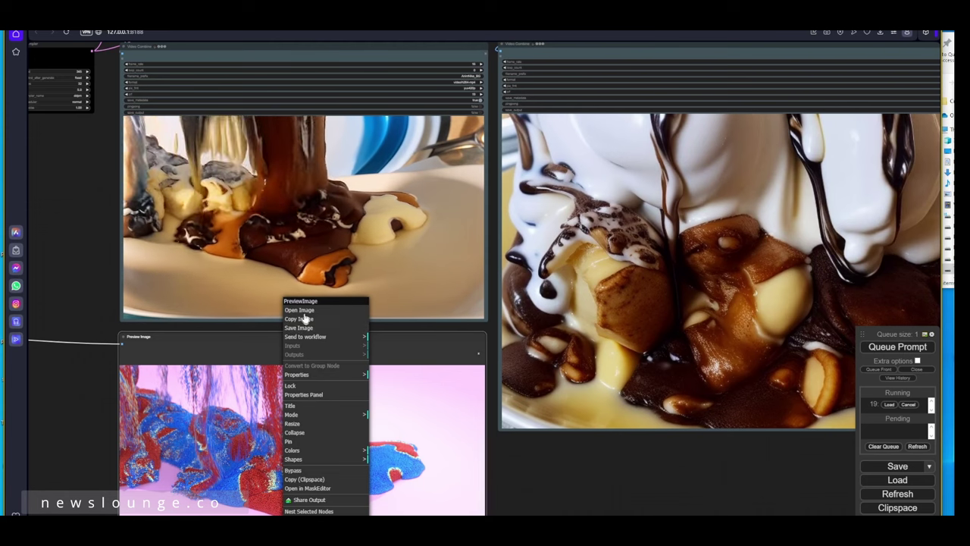
left_click(240, 344)
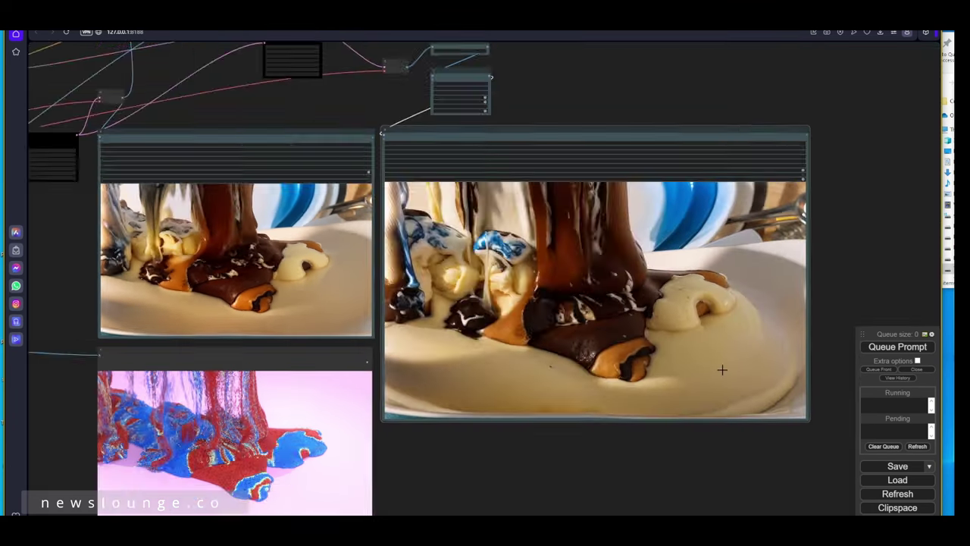
Examine the final interpolated ice cream animation in the second Video Combine node against the first-pass result
scroll(722, 368, "up", 1)
left_click_drag(708, 370, 640, 394)
scroll(626, 402, "down", 2)
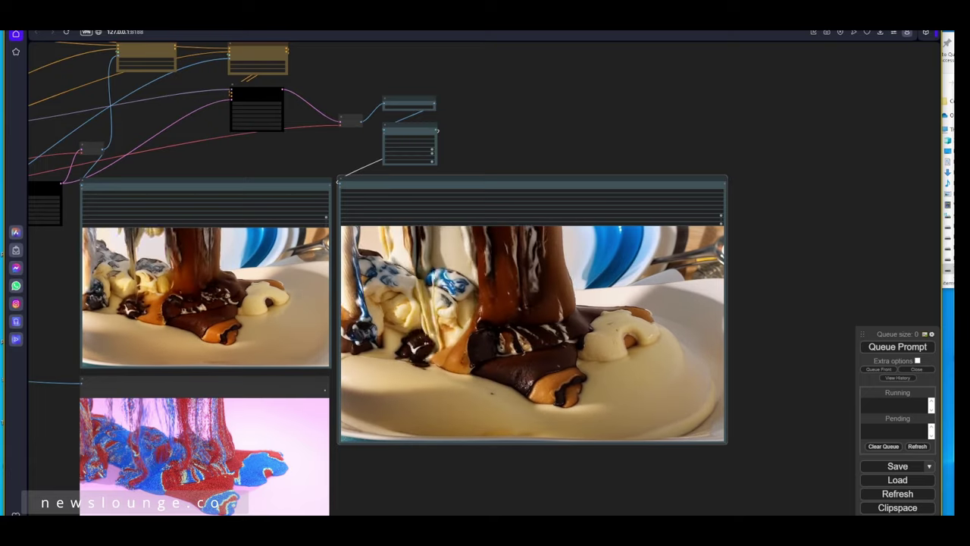
scroll(581, 314, "up", 3)
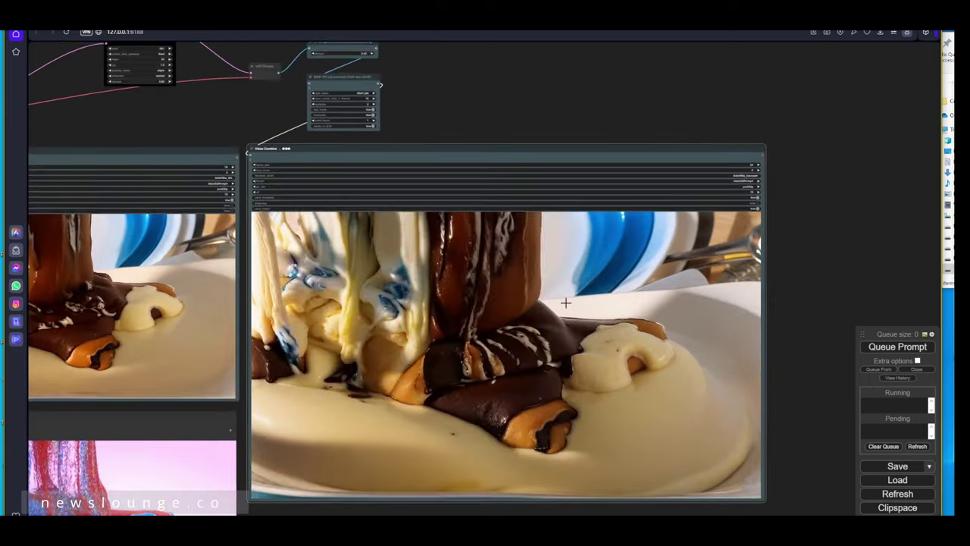